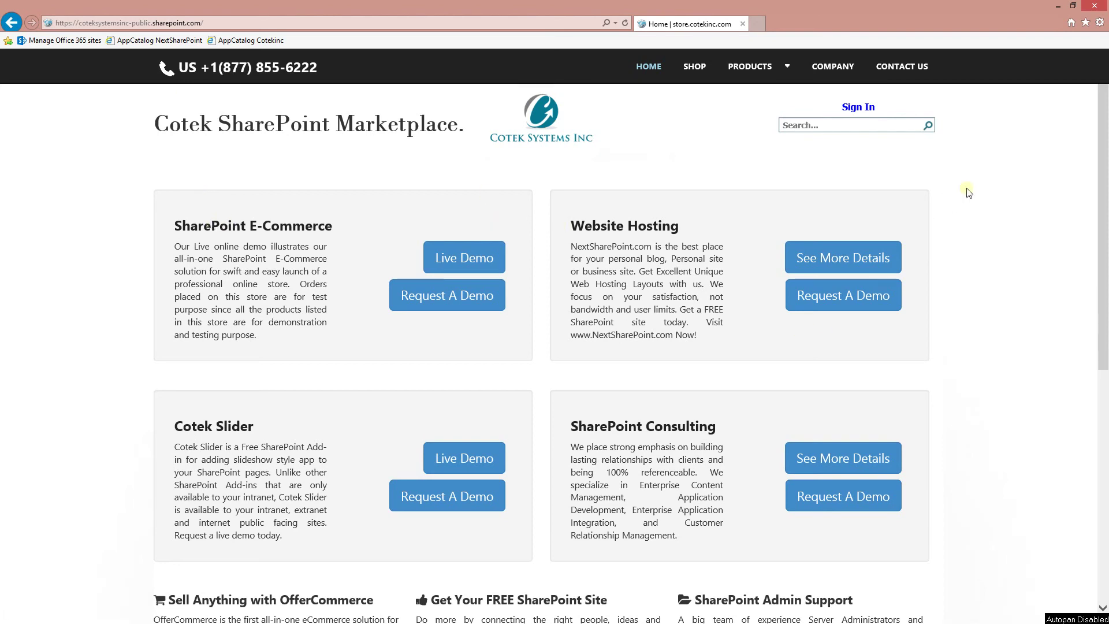
- In Chrome, go to the Cotek site's Site contents through the gear menu and choose 'add an app'
{"action": "key", "text": "alt+Tab"}
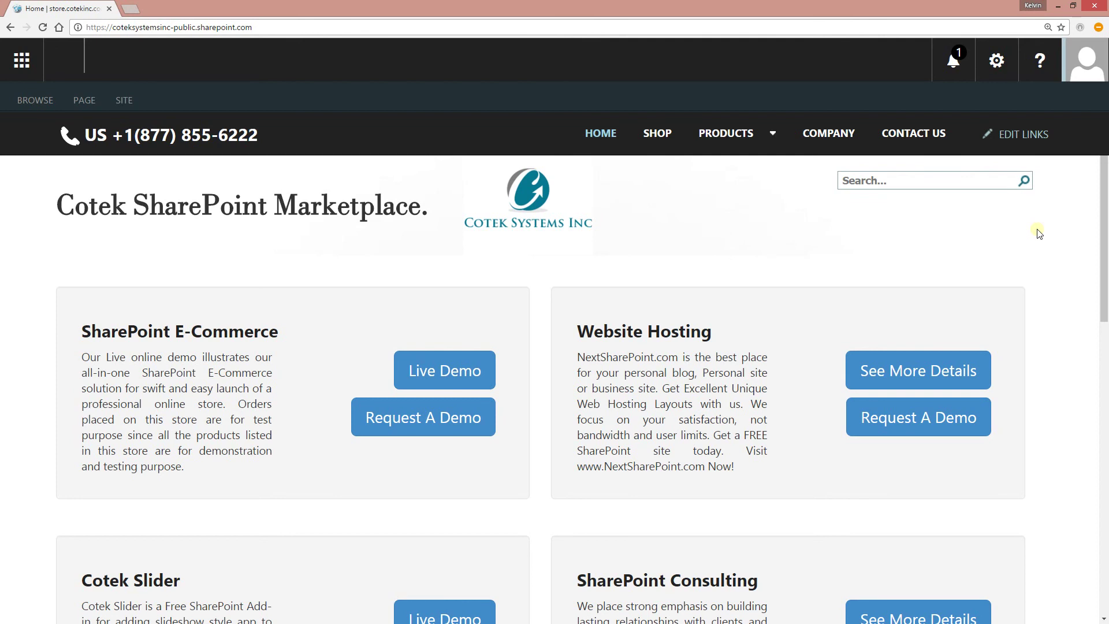
{"action": "left_click", "coordinate": [996, 60]}
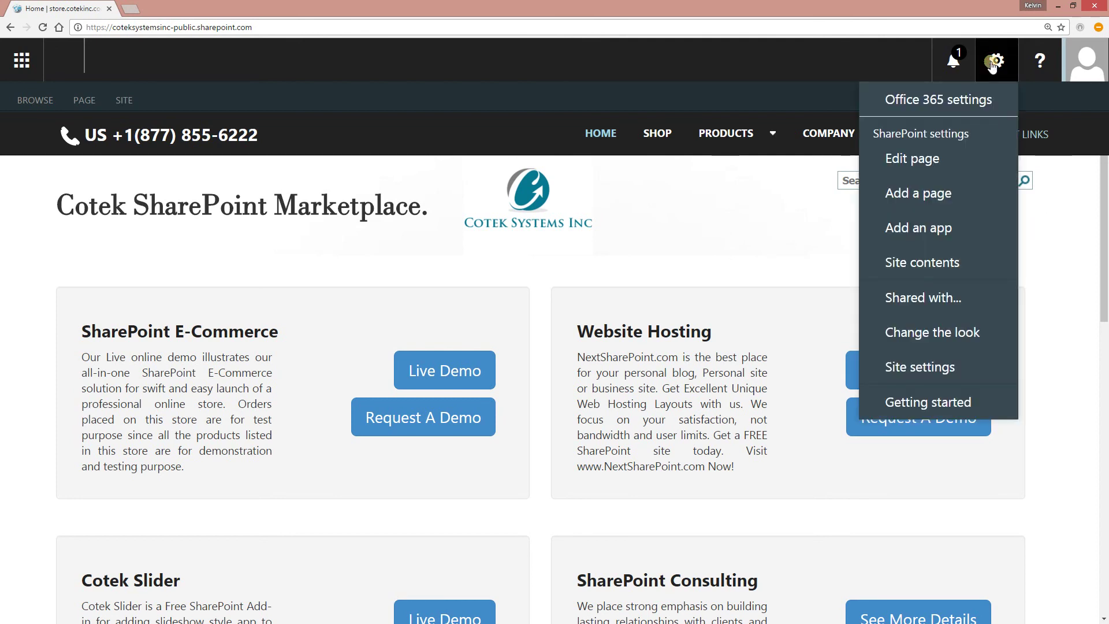
{"action": "left_click", "coordinate": [926, 261]}
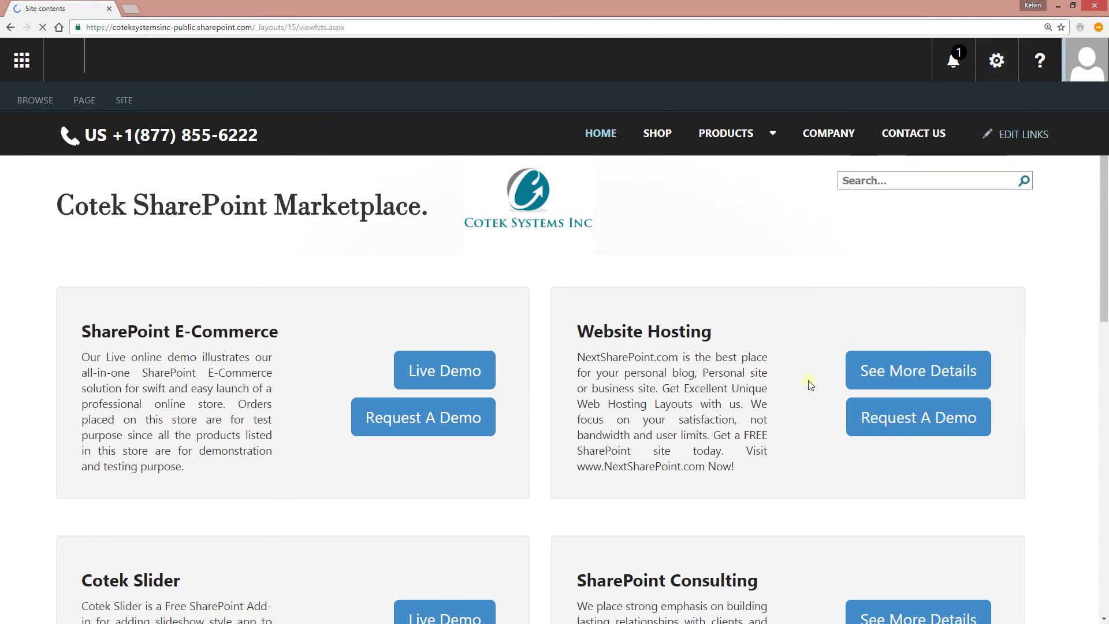
{"action": "scroll", "coordinate": [721, 462], "scroll_direction": "down", "scroll_amount": 1}
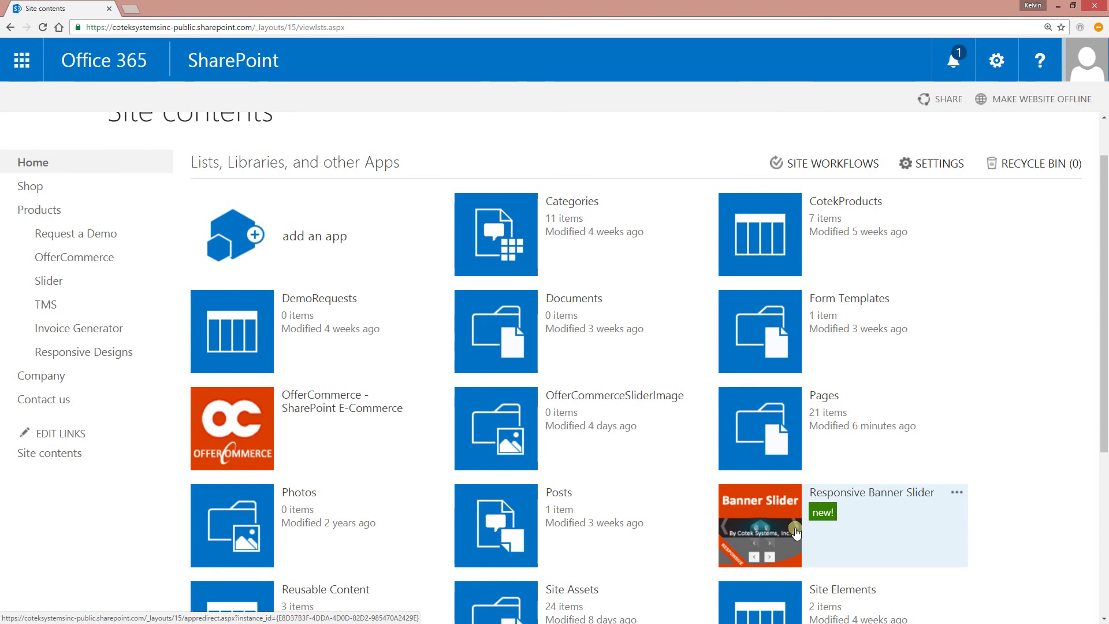
{"action": "scroll", "coordinate": [639, 364], "scroll_direction": "up", "scroll_amount": 1}
{"action": "left_click", "coordinate": [326, 319]}
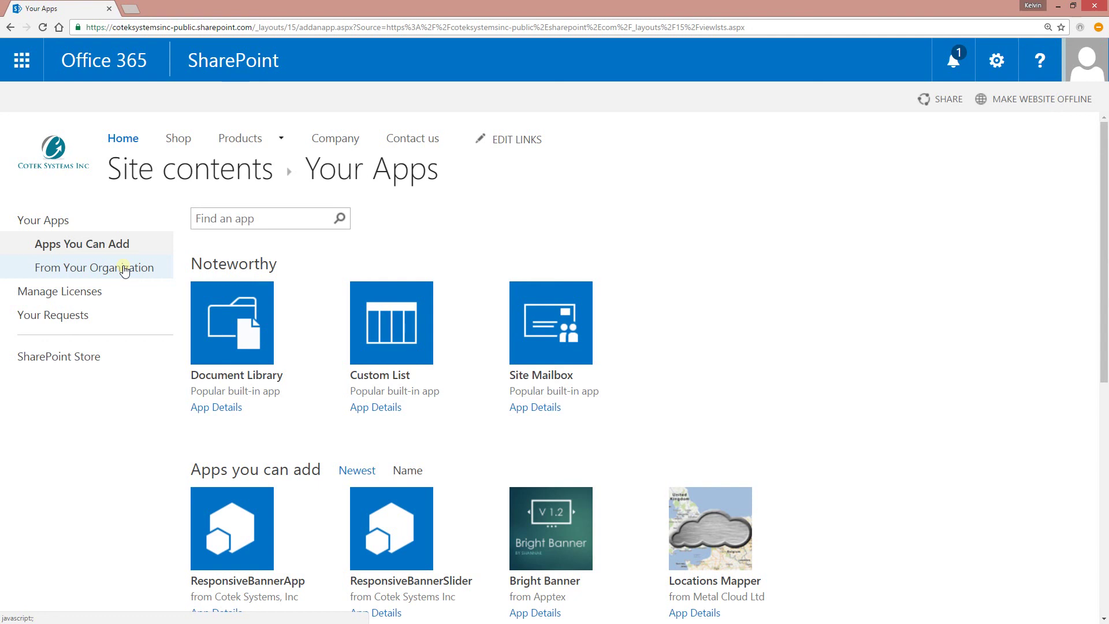
- Browse the From Your Organization apps and the SharePoint Store, then return to Cotek Site contents
{"action": "left_click", "coordinate": [124, 269]}
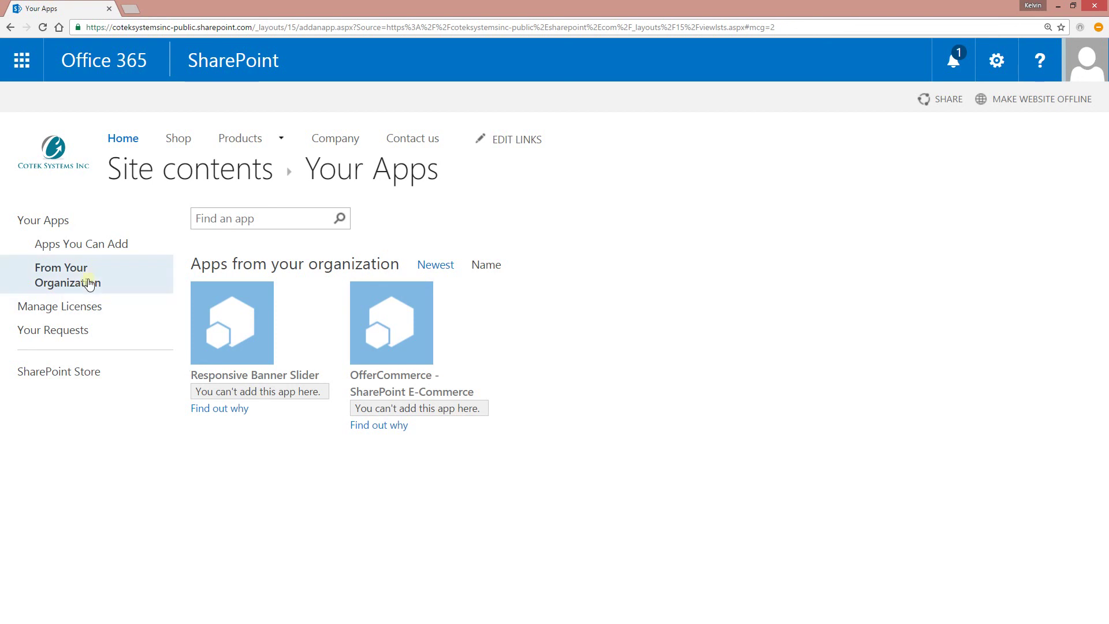
{"action": "left_click", "coordinate": [59, 369]}
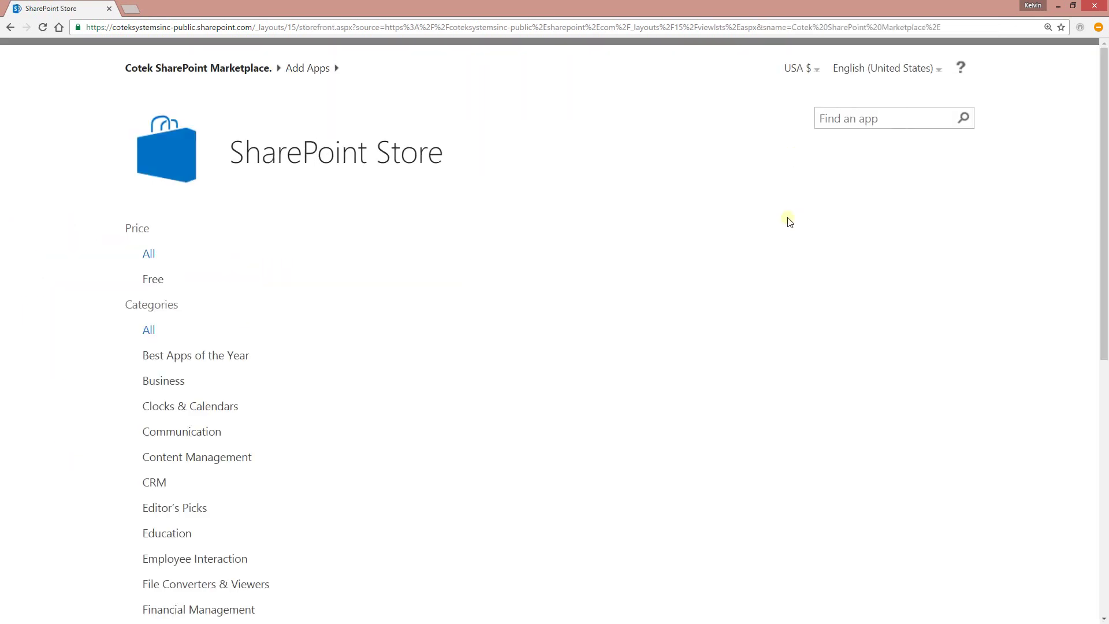
{"action": "left_click", "coordinate": [910, 122]}
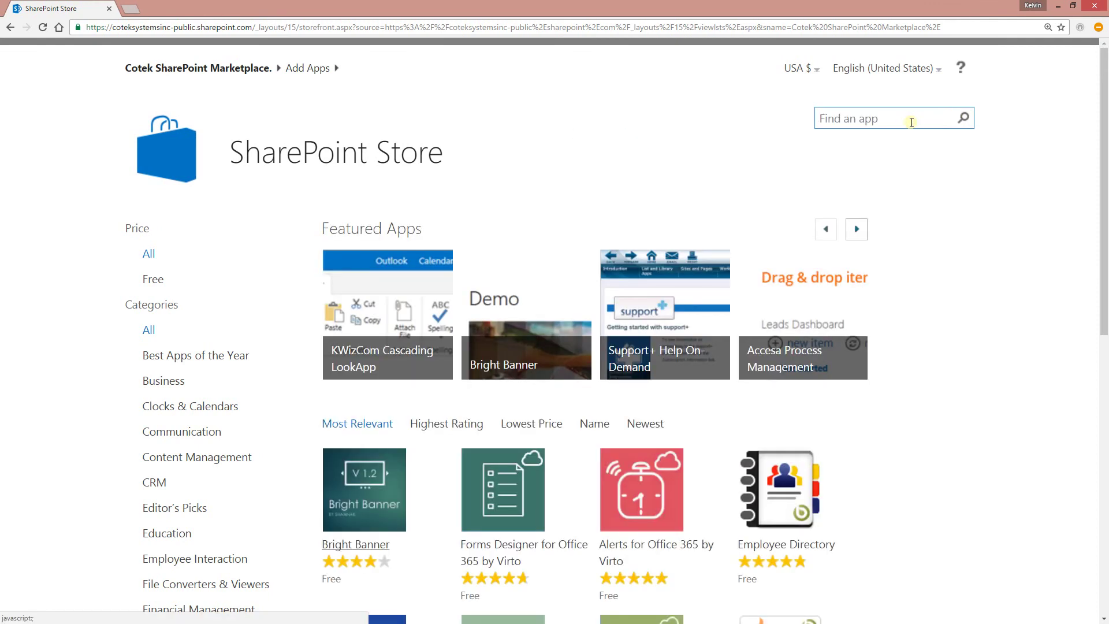
{"action": "left_click", "coordinate": [862, 118]}
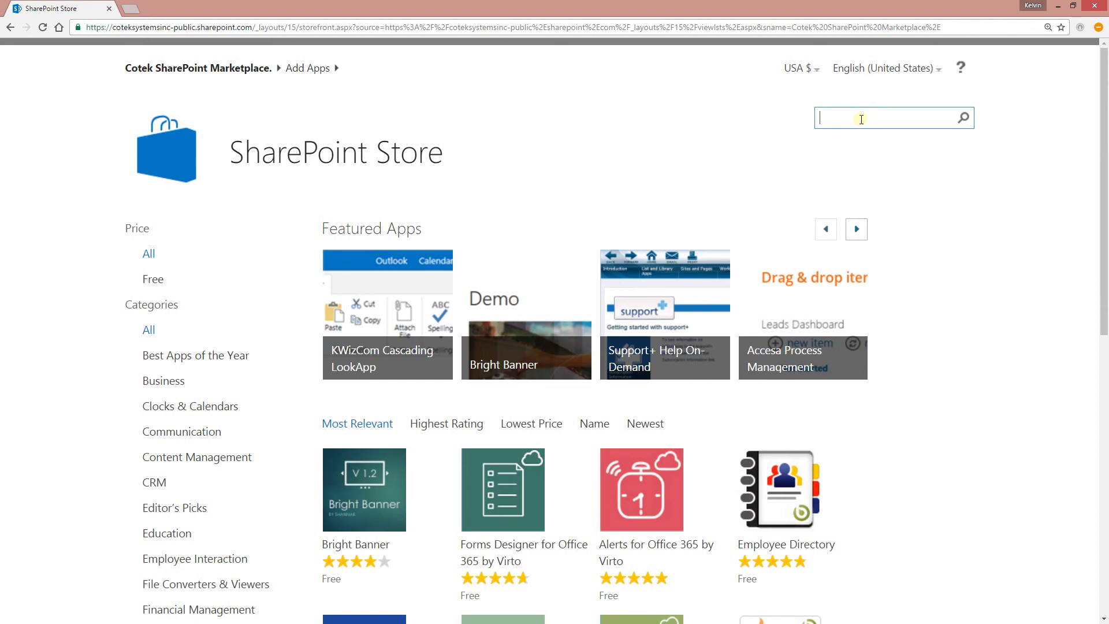
{"action": "left_click", "coordinate": [185, 67]}
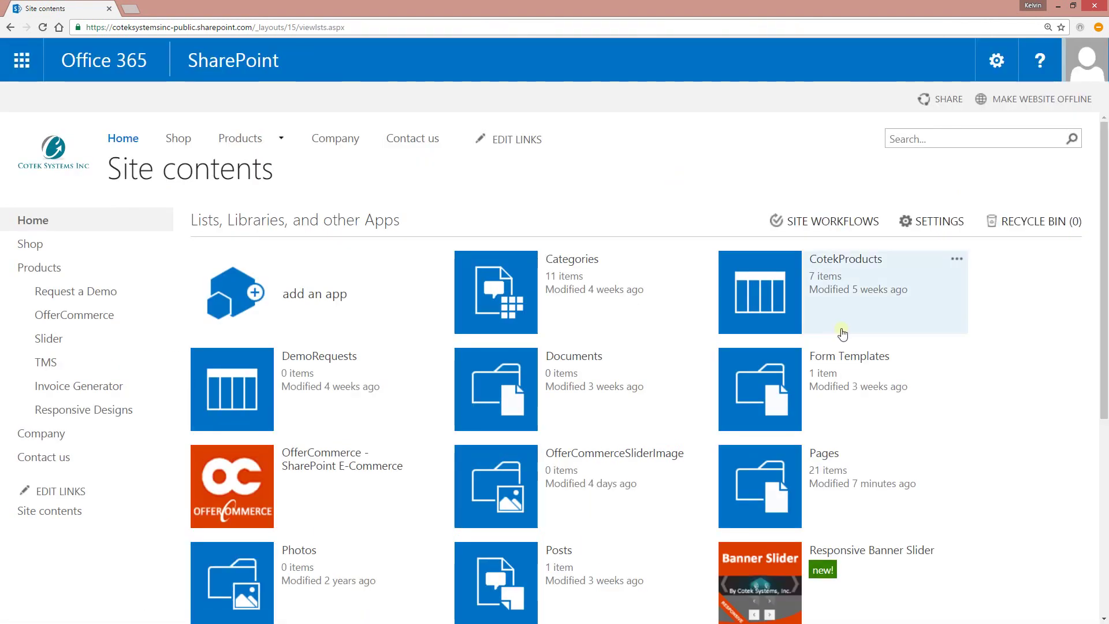
- Launch the Responsive Banner Slider app from Site contents and view its empty Create New Slide form
{"action": "scroll", "coordinate": [919, 430], "scroll_direction": "down", "scroll_amount": 1}
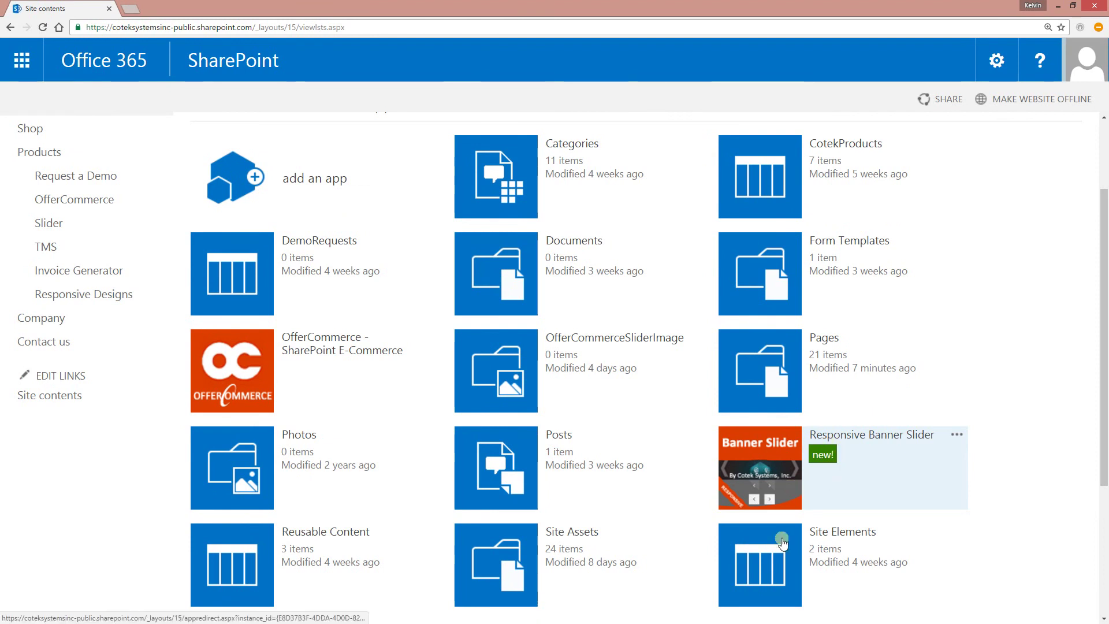
{"action": "left_click", "coordinate": [760, 483]}
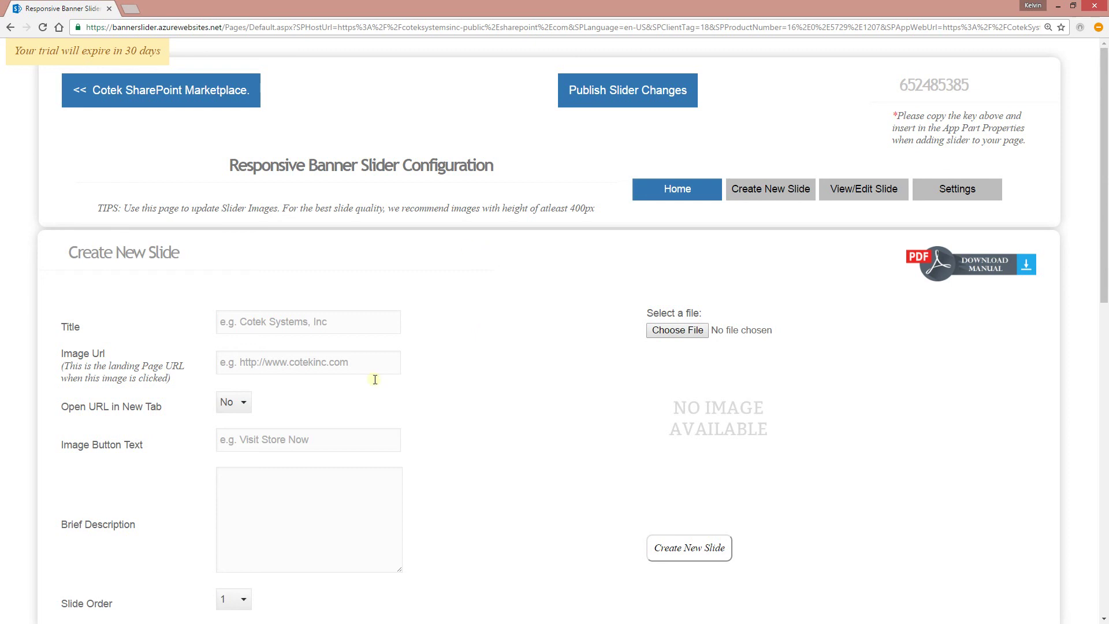
{"action": "left_click", "coordinate": [750, 189]}
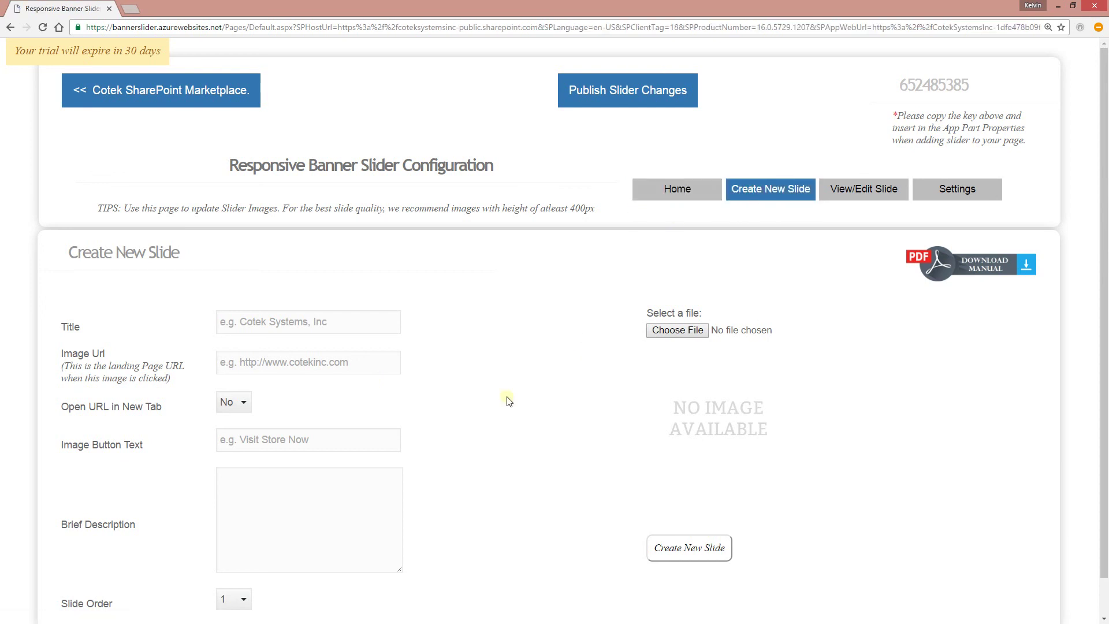
{"action": "scroll", "coordinate": [529, 451], "scroll_direction": "down", "scroll_amount": 1}
{"action": "scroll", "coordinate": [529, 450], "scroll_direction": "up", "scroll_amount": 1}
{"action": "left_click", "coordinate": [860, 190]}
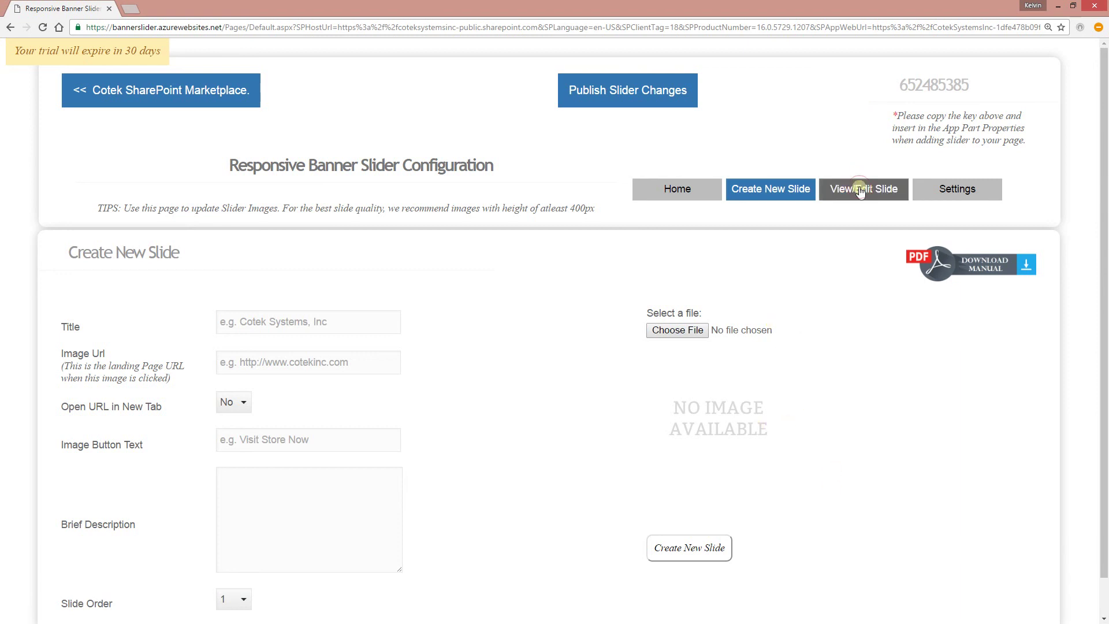
- Look at slide 1's edit form, cancel without saving, and open the Banner Slider Settings page
{"action": "mouse_move", "coordinate": [147, 357]}
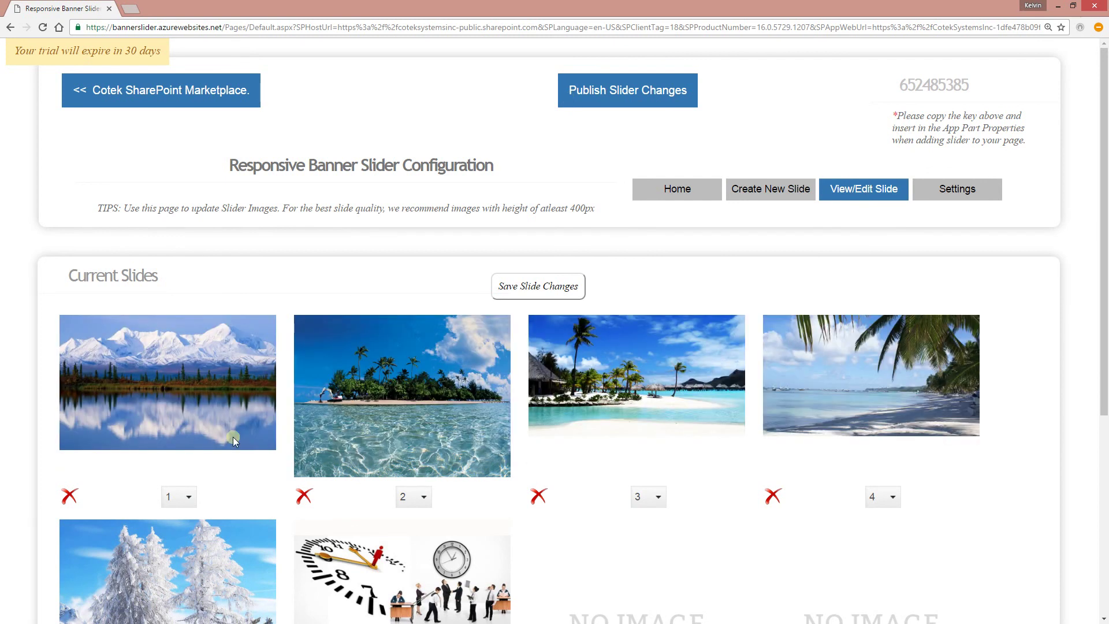
{"action": "mouse_move", "coordinate": [335, 366]}
{"action": "mouse_move", "coordinate": [173, 388]}
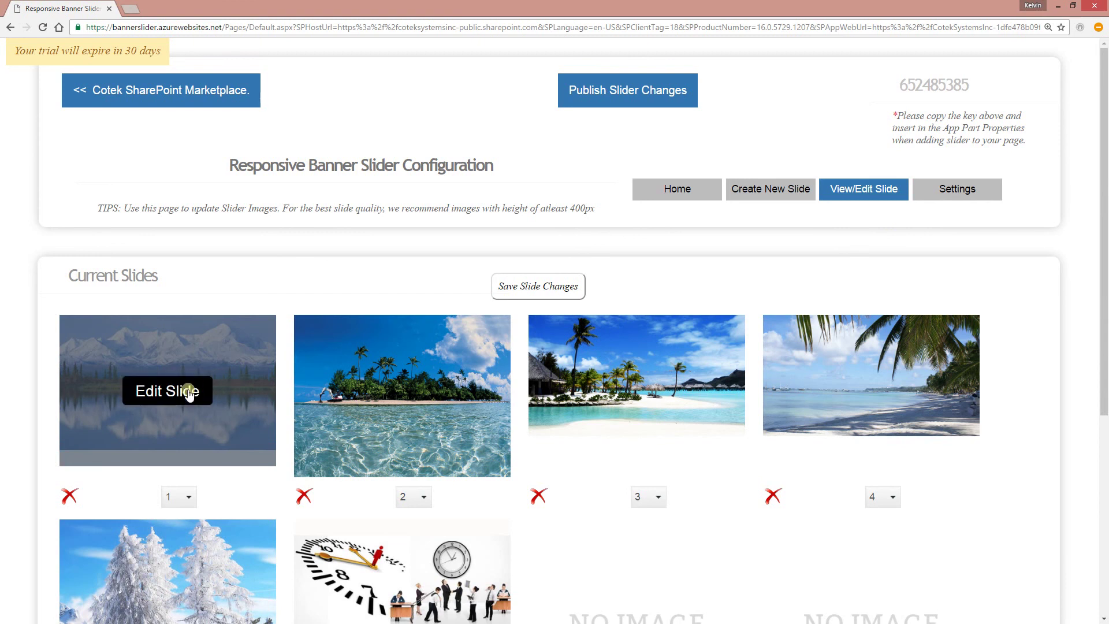
{"action": "left_click", "coordinate": [167, 391]}
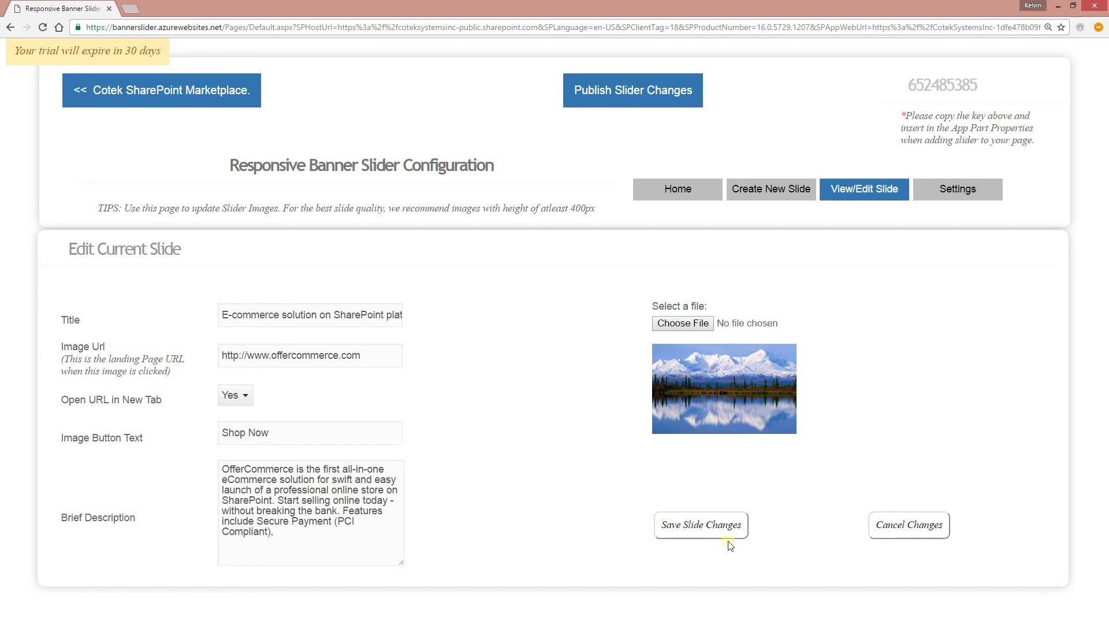
{"action": "left_click", "coordinate": [918, 526]}
{"action": "mouse_move", "coordinate": [597, 407]}
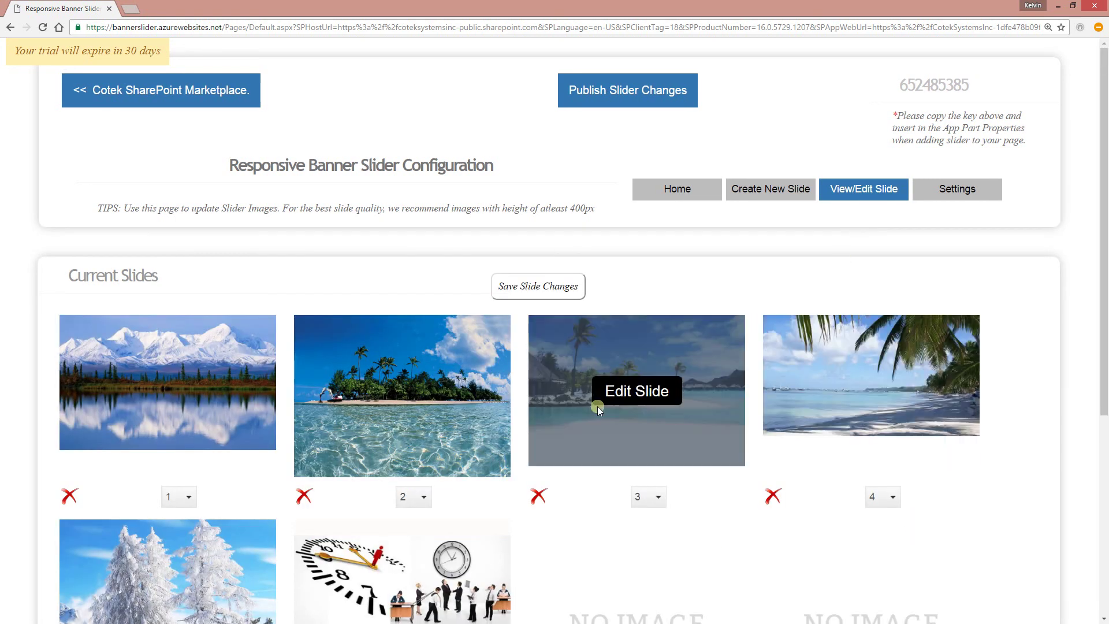
{"action": "left_click", "coordinate": [961, 192]}
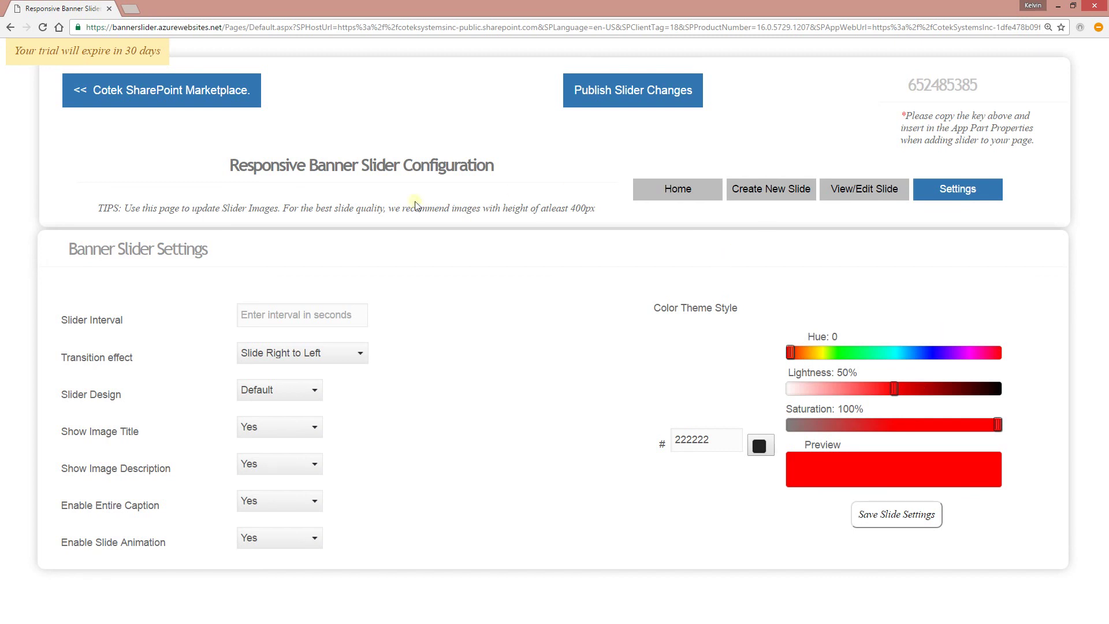
- Title the new slide 'E-commerce solution on SharePoint platform' and link it to the OfferCommerce site
{"action": "left_click", "coordinate": [774, 187]}
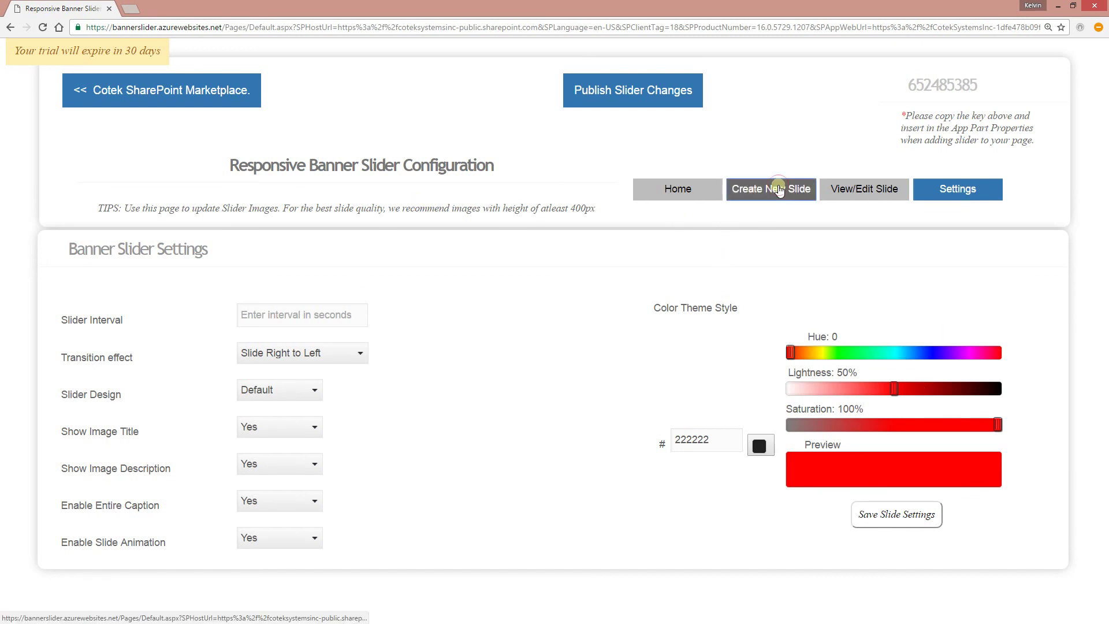
{"action": "left_click", "coordinate": [307, 320]}
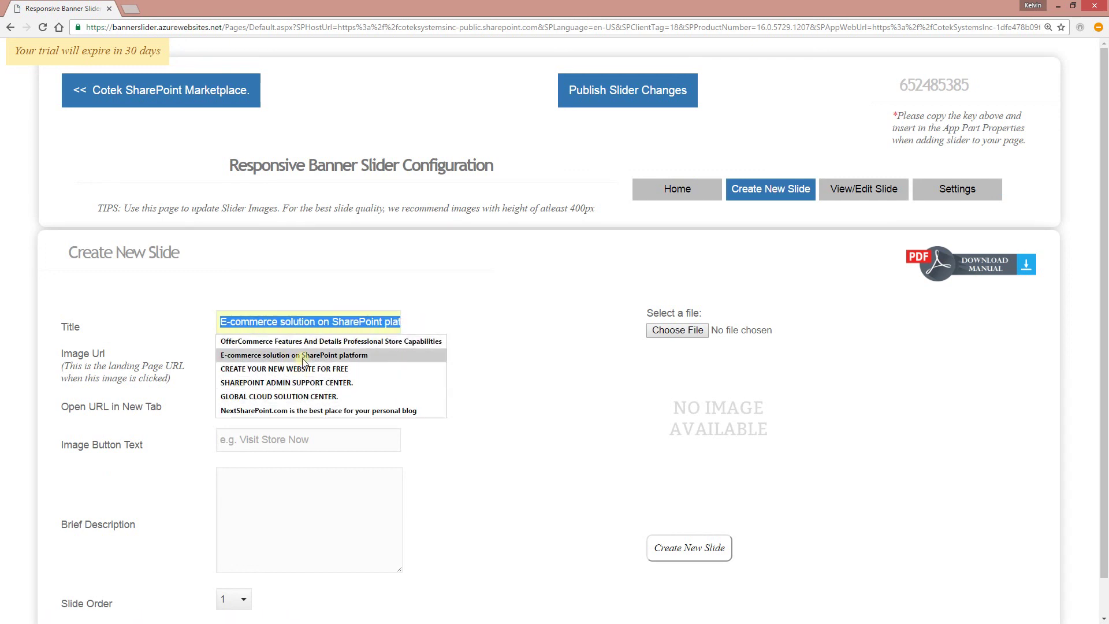
{"action": "left_click", "coordinate": [302, 355]}
{"action": "left_click", "coordinate": [266, 362]}
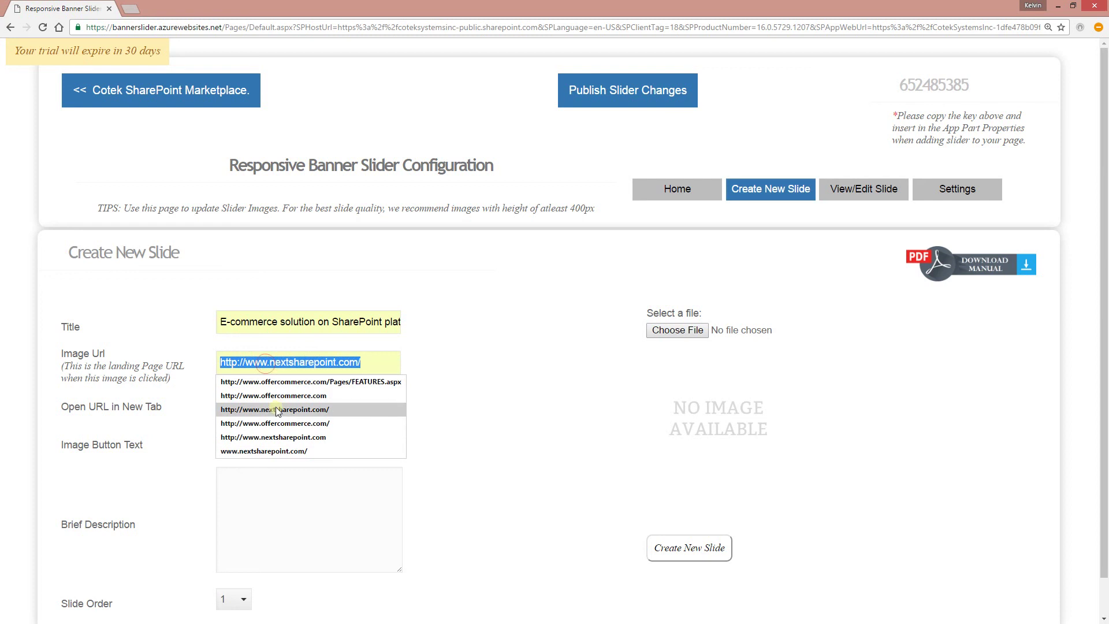
{"action": "left_click", "coordinate": [282, 422]}
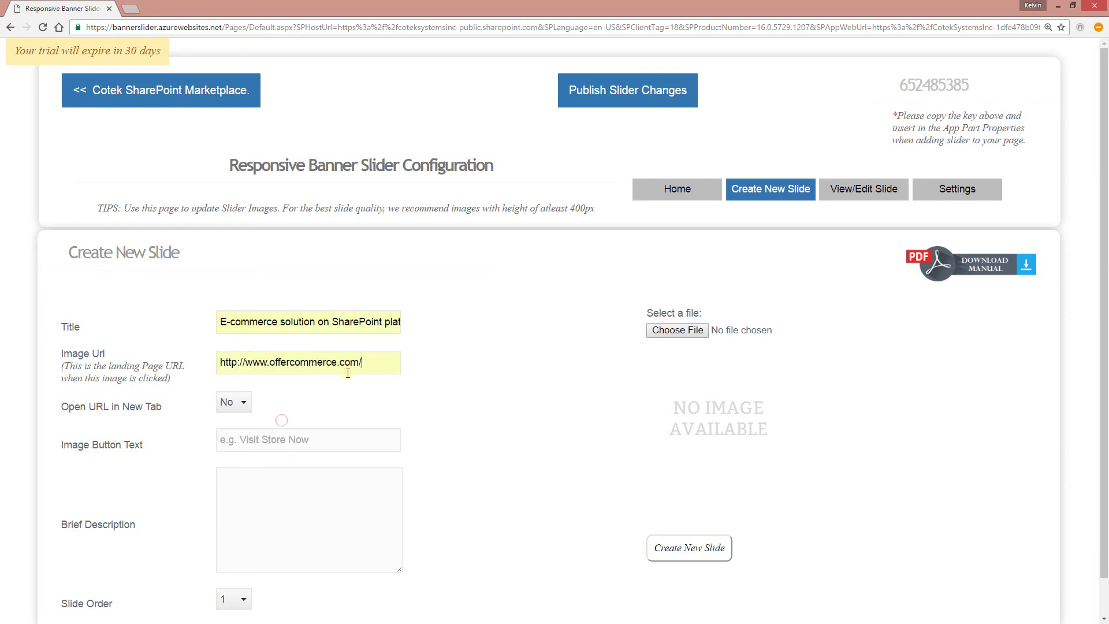
{"action": "left_click", "coordinate": [361, 364]}
{"action": "key", "text": "BackSpace"}
{"action": "left_click", "coordinate": [445, 402]}
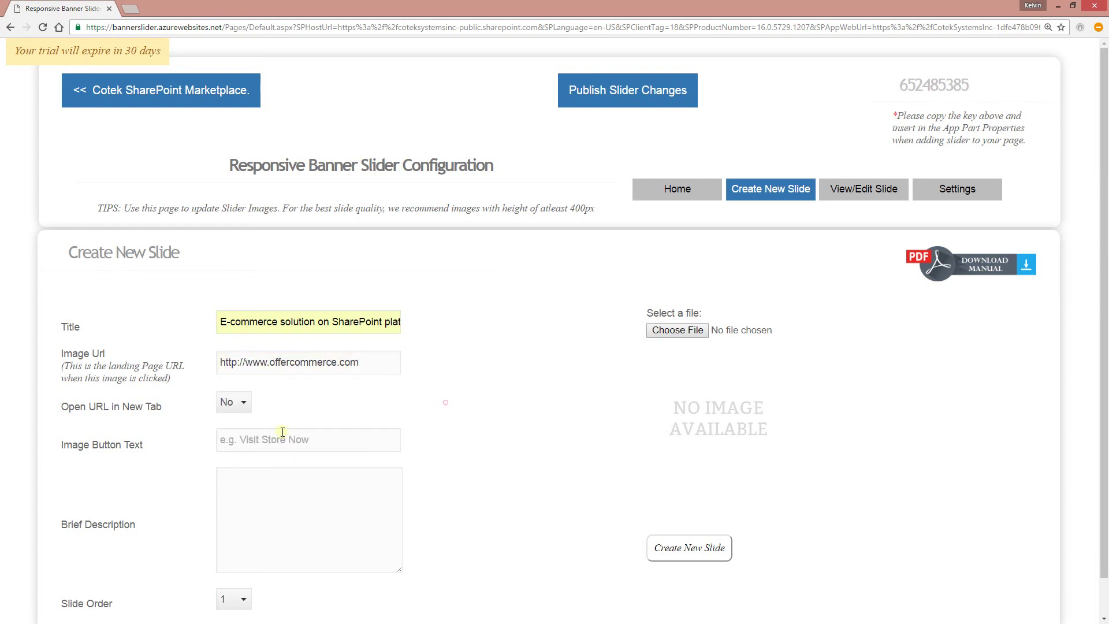
- Make the link open in a new tab, set button text 'Shop Now', and open a blank browser tab
{"action": "left_click", "coordinate": [233, 401]}
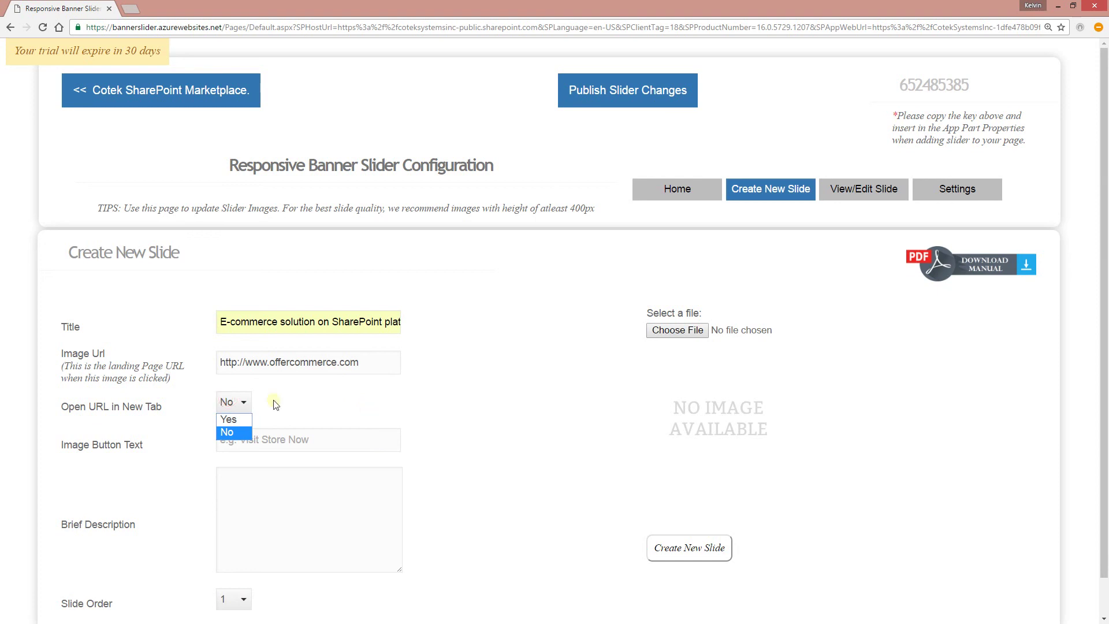
{"action": "left_click", "coordinate": [237, 421]}
{"action": "left_click", "coordinate": [276, 440]}
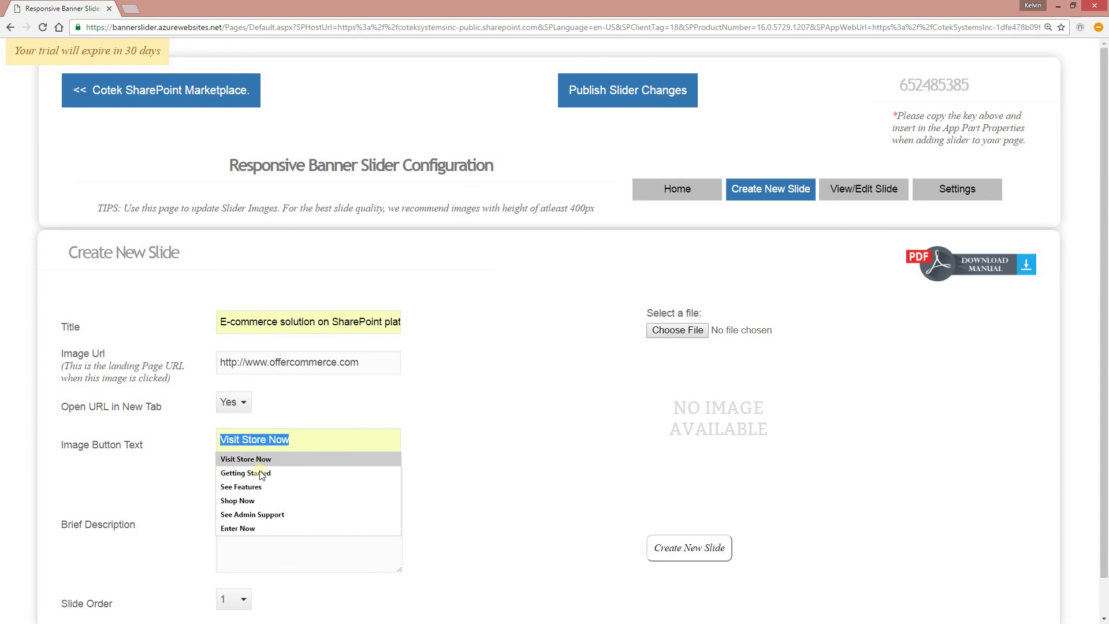
{"action": "left_click", "coordinate": [252, 500]}
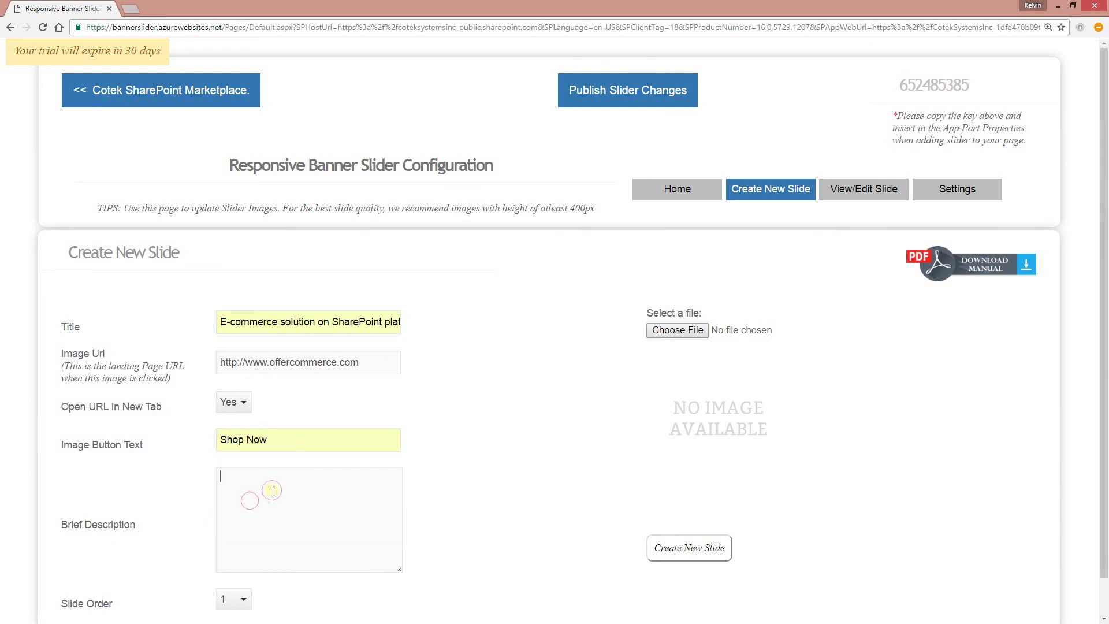
{"action": "left_click", "coordinate": [131, 9]}
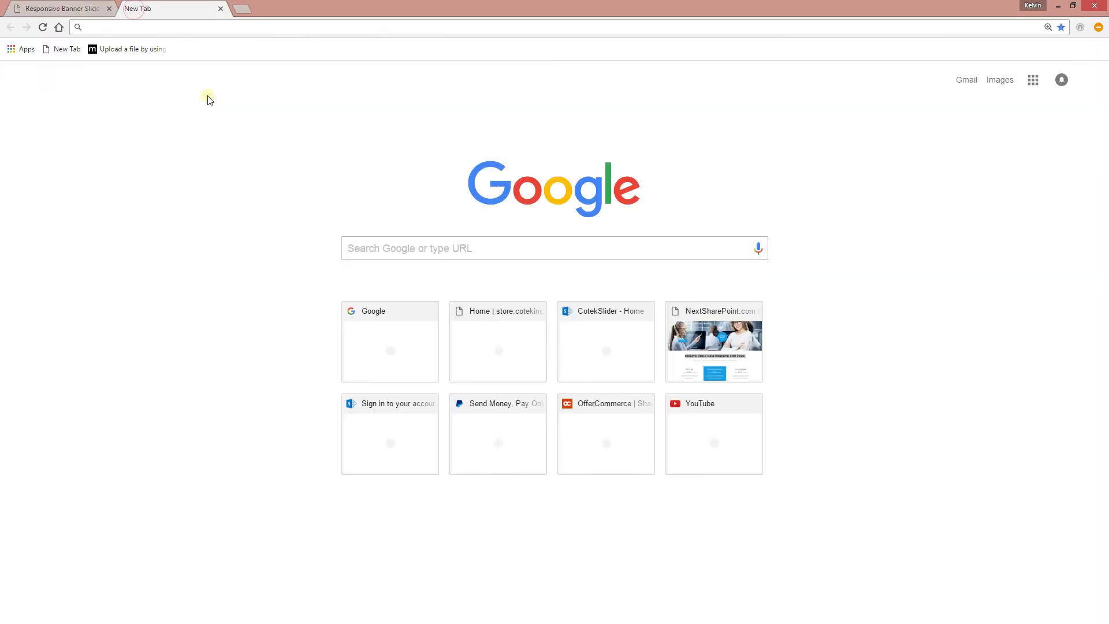
- Load offercommerce.com, copy its SharePoint e-commerce intro paragraph, and return to the slider tab
{"action": "type", "text": "offercommerce.com"}
{"action": "key", "text": "Return"}
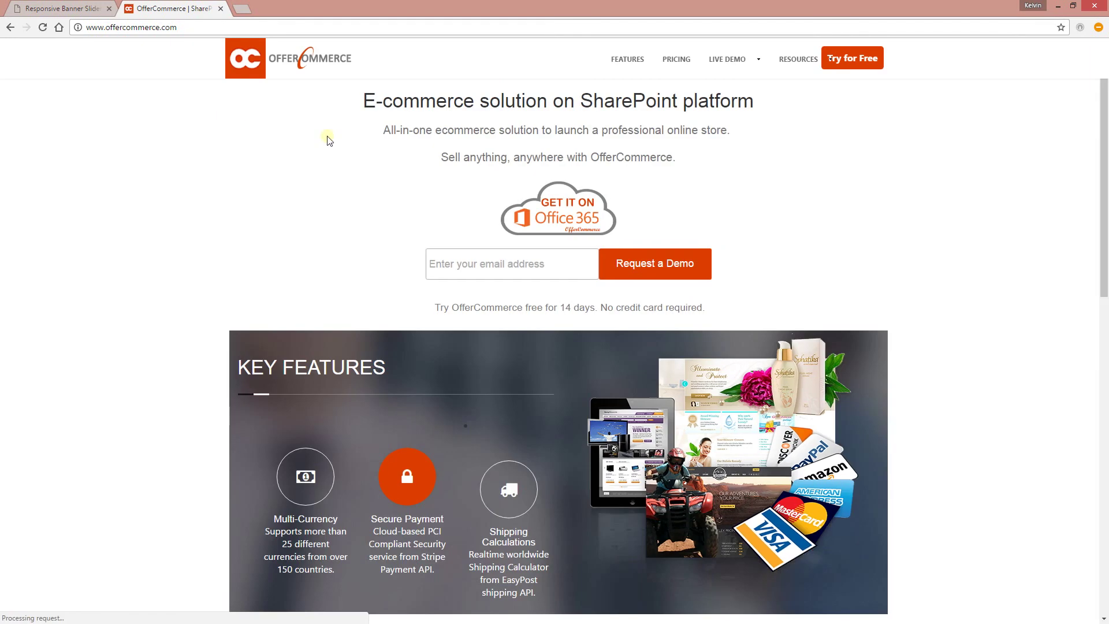
{"action": "scroll", "coordinate": [568, 415], "scroll_direction": "down", "scroll_amount": 5}
{"action": "left_click_drag", "start_coordinate": [496, 388], "coordinate": [654, 411]}
{"action": "key", "text": "ctrl+c"}
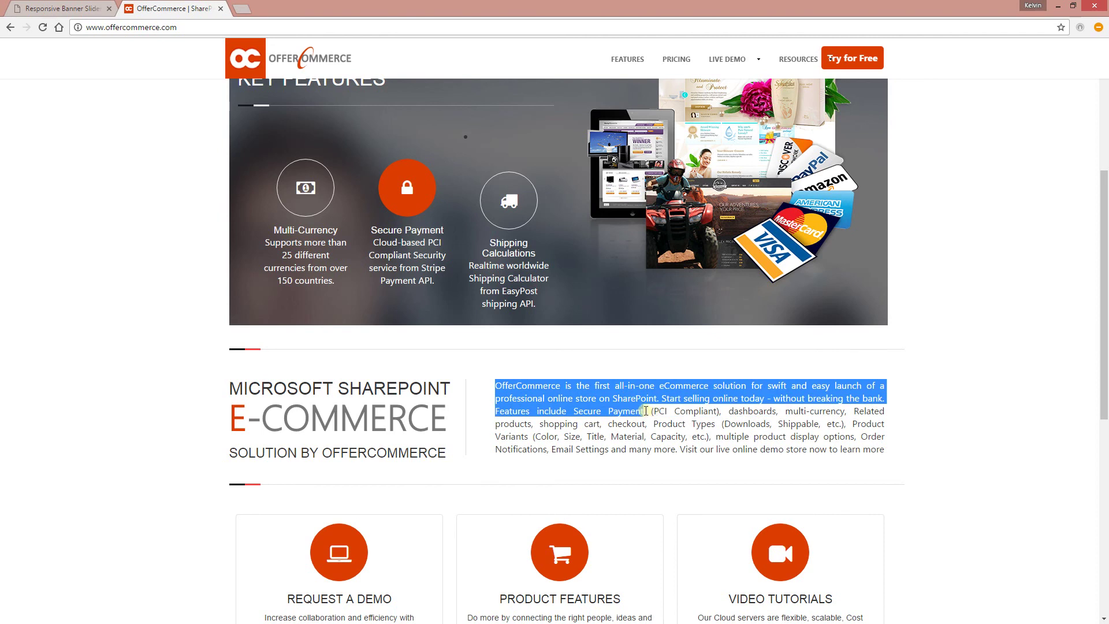
{"action": "left_click", "coordinate": [62, 8]}
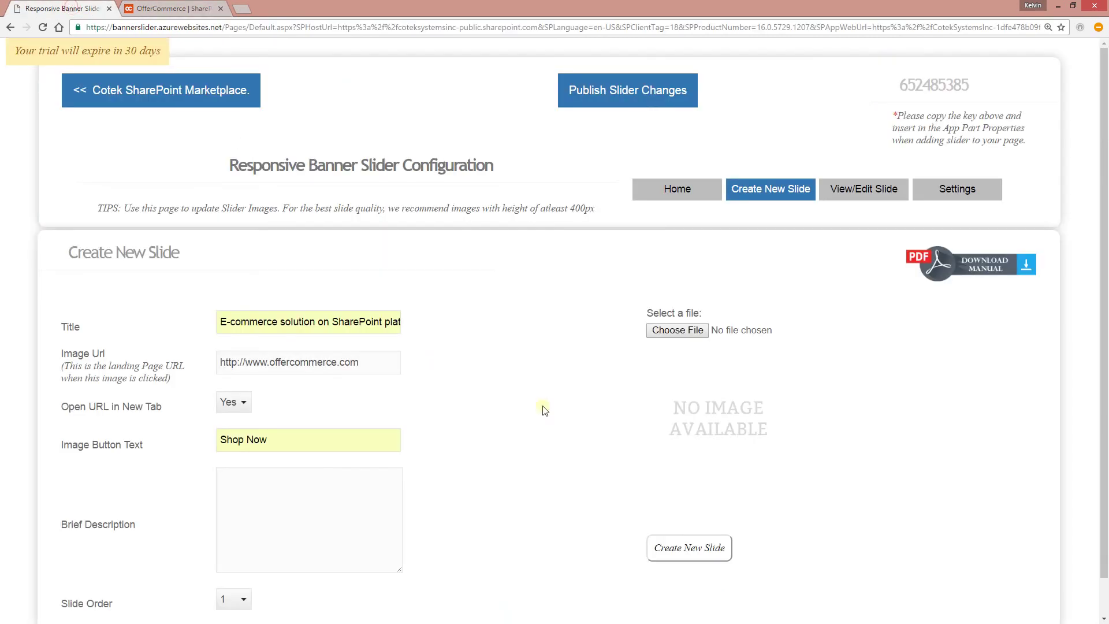
- Paste the OfferCommerce paragraph as the brief description, keep slide order 1, and show the current slides
{"action": "left_click", "coordinate": [242, 481]}
{"action": "key", "text": "ctrl+v"}
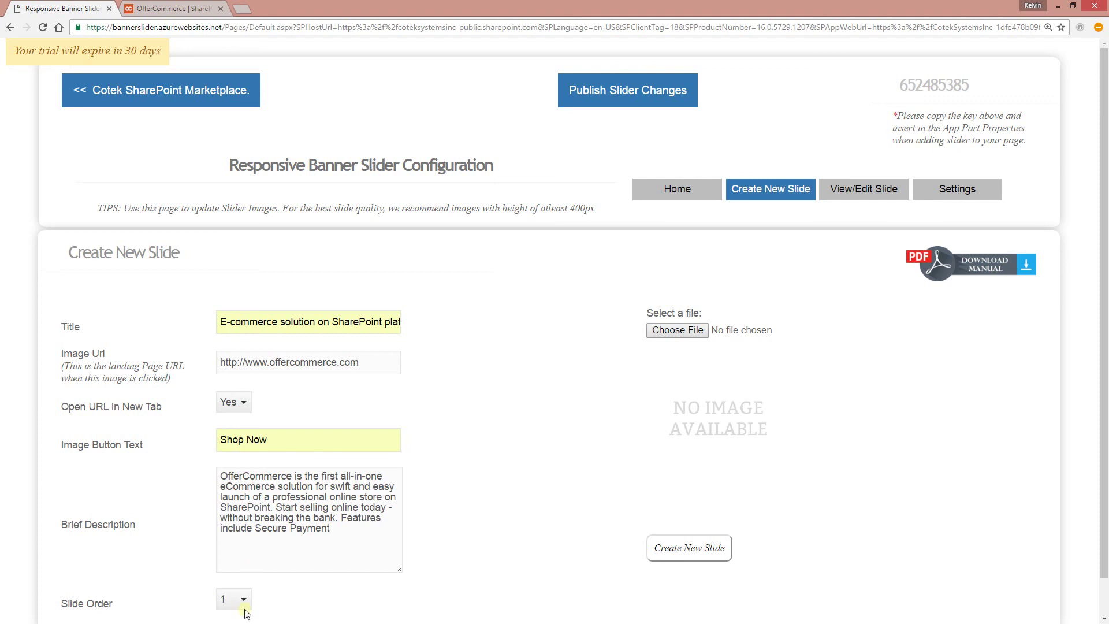
{"action": "left_click", "coordinate": [242, 603]}
{"action": "left_click", "coordinate": [241, 602]}
{"action": "left_click", "coordinate": [242, 599]}
{"action": "left_click", "coordinate": [500, 342]}
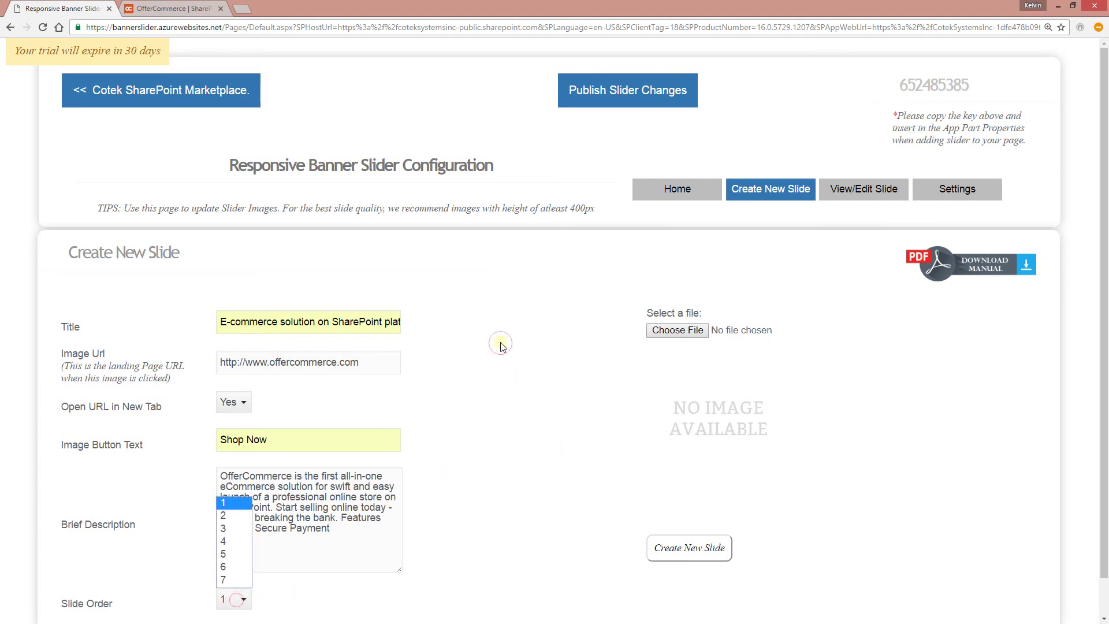
{"action": "left_click", "coordinate": [846, 191]}
- Delete the mountain lake, island, beach huts, palm beach, snow trees and clock slides, confirming each
{"action": "mouse_move", "coordinate": [150, 453]}
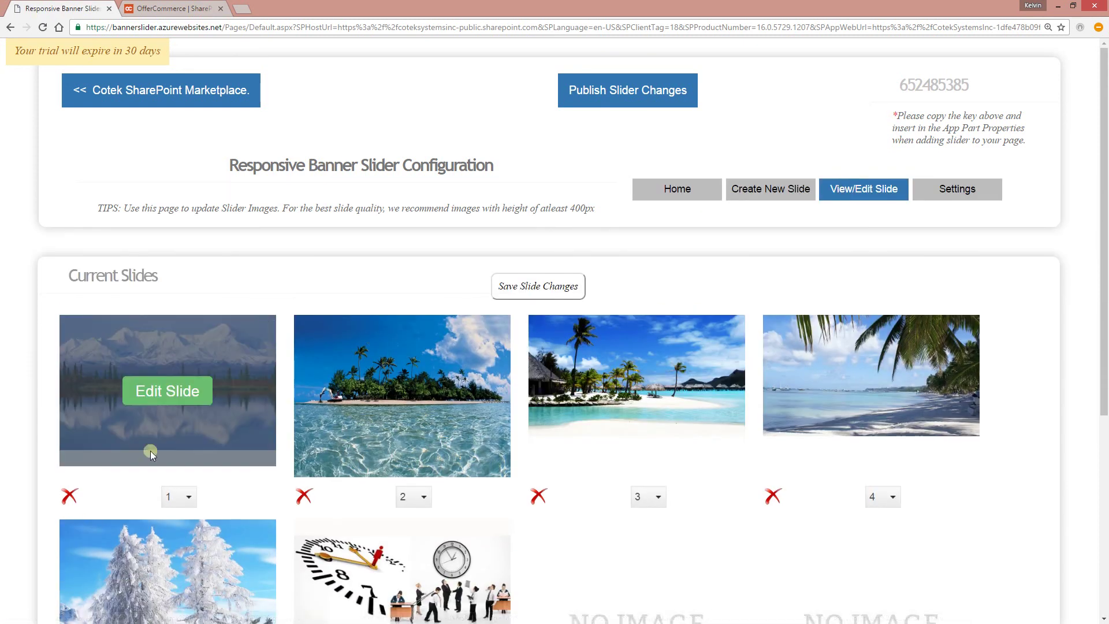
{"action": "scroll", "coordinate": [116, 452], "scroll_direction": "down", "scroll_amount": 1}
{"action": "left_click", "coordinate": [69, 439]}
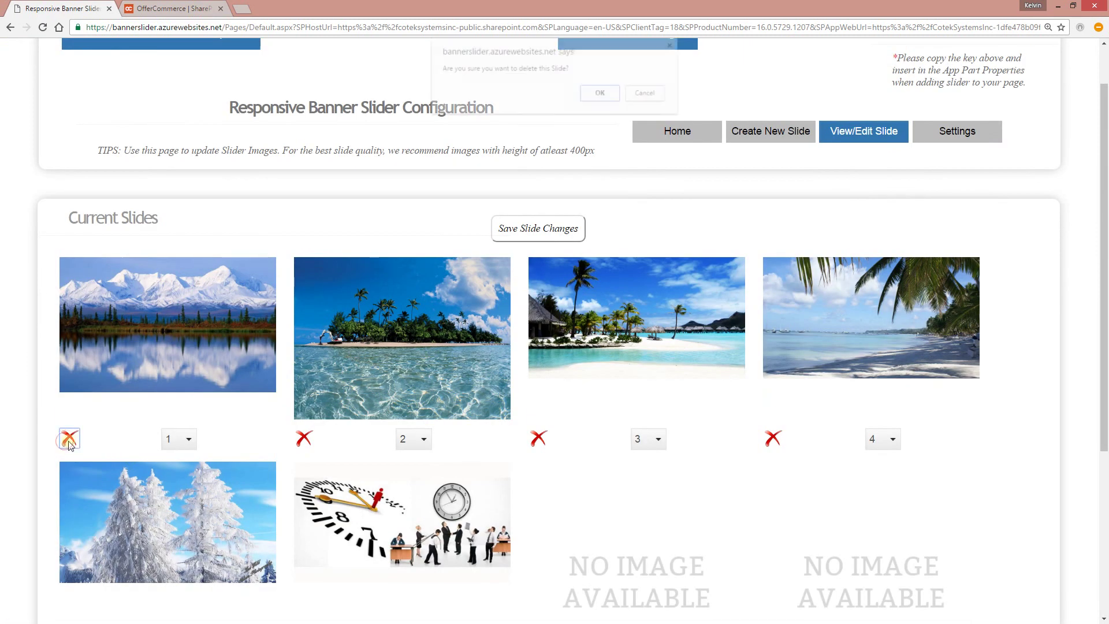
{"action": "left_click", "coordinate": [599, 101]}
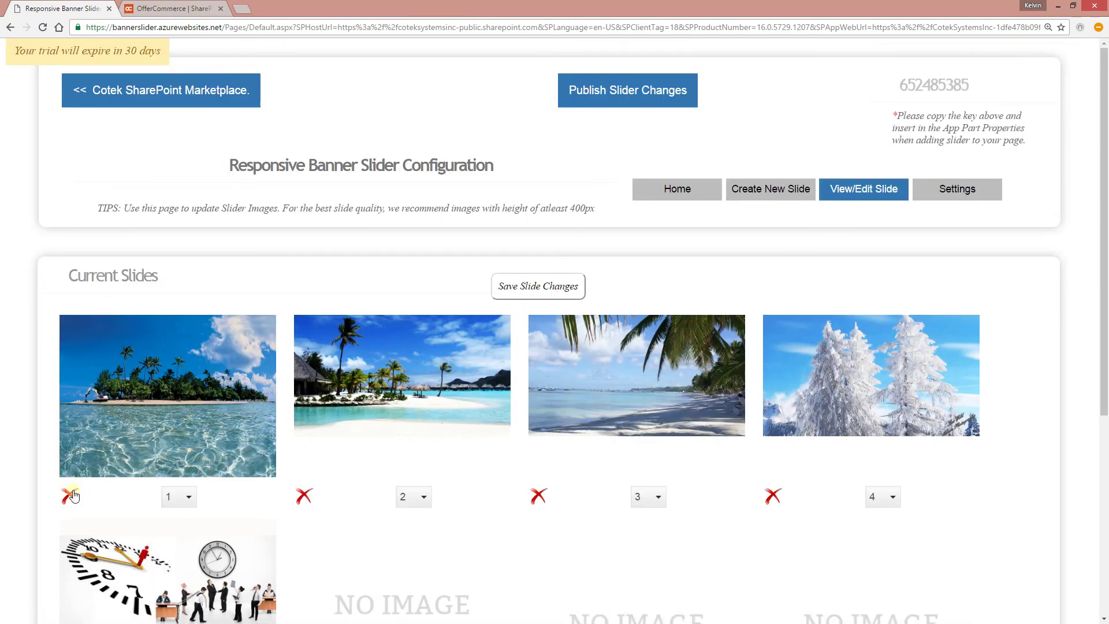
{"action": "left_click", "coordinate": [72, 495]}
{"action": "left_click", "coordinate": [598, 93]}
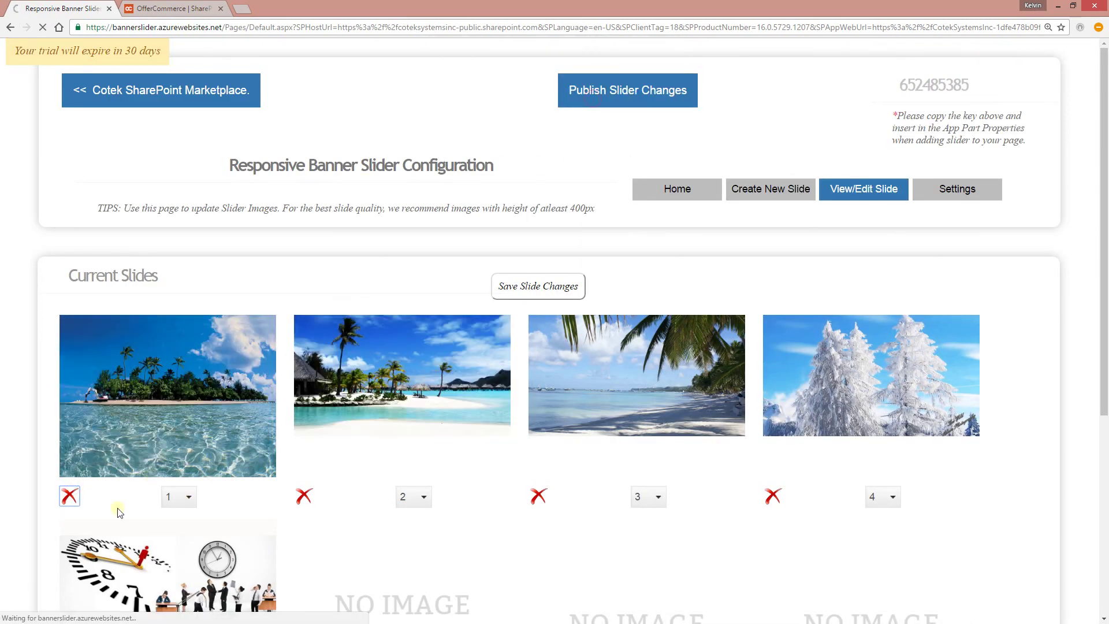
{"action": "left_click", "coordinate": [70, 496]}
{"action": "left_click", "coordinate": [599, 101]}
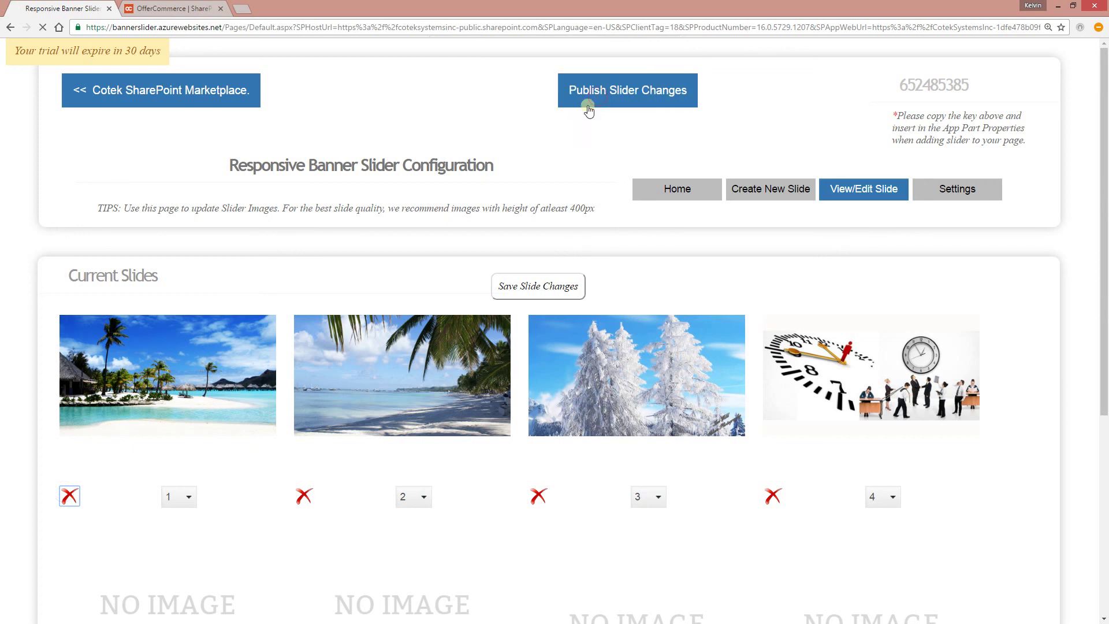
{"action": "left_click", "coordinate": [70, 496]}
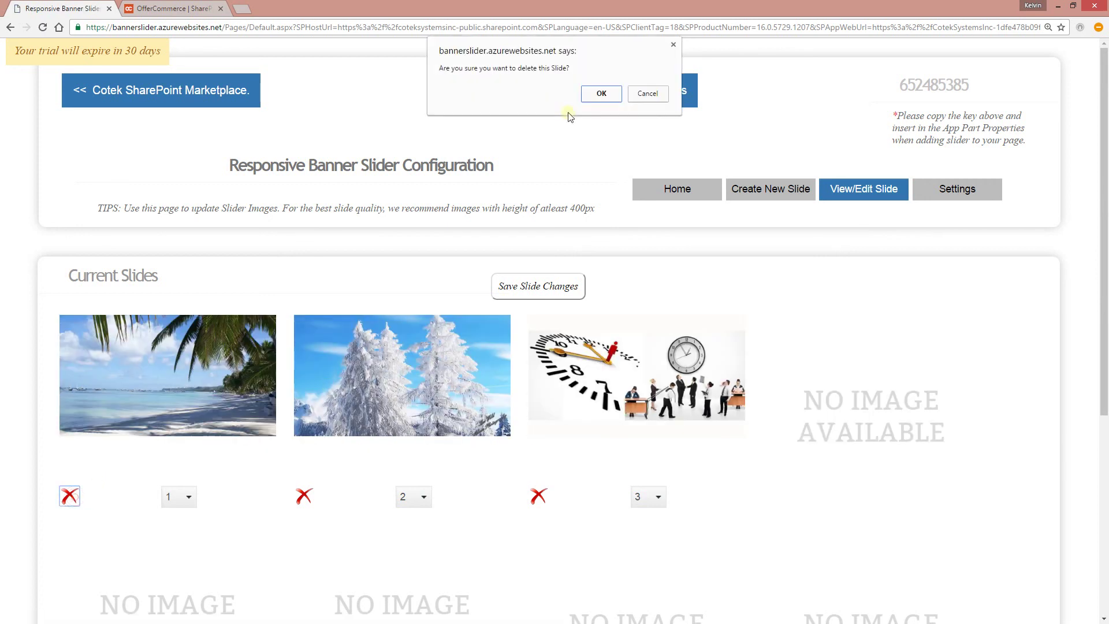
{"action": "left_click", "coordinate": [601, 94]}
{"action": "left_click", "coordinate": [82, 497]}
{"action": "left_click", "coordinate": [72, 496]}
{"action": "left_click", "coordinate": [598, 92]}
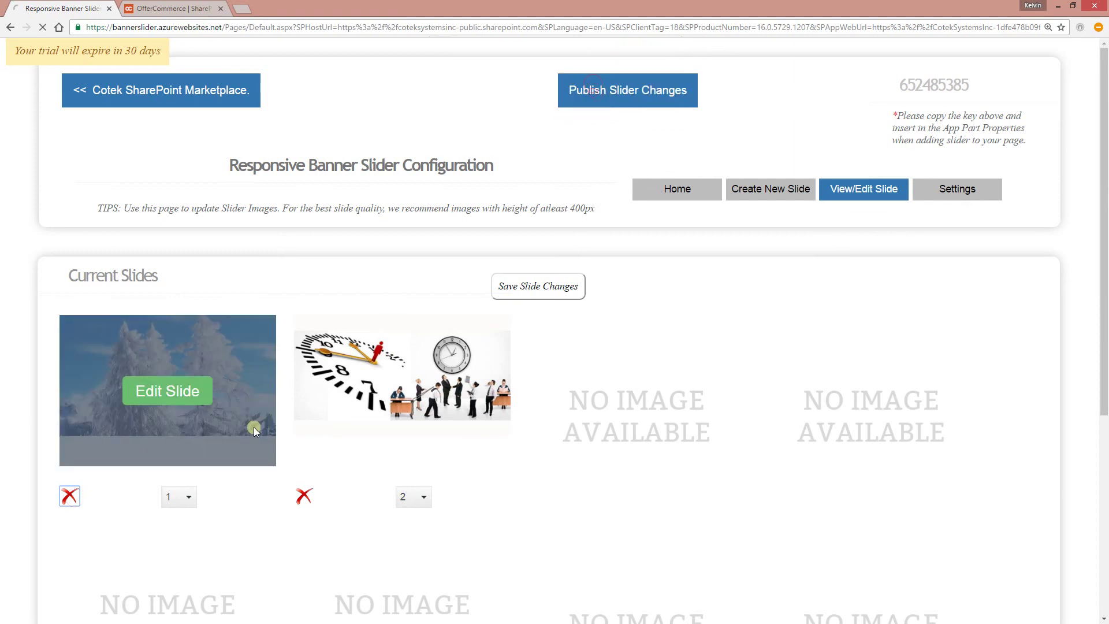
{"action": "left_click", "coordinate": [69, 496]}
{"action": "left_click", "coordinate": [606, 98]}
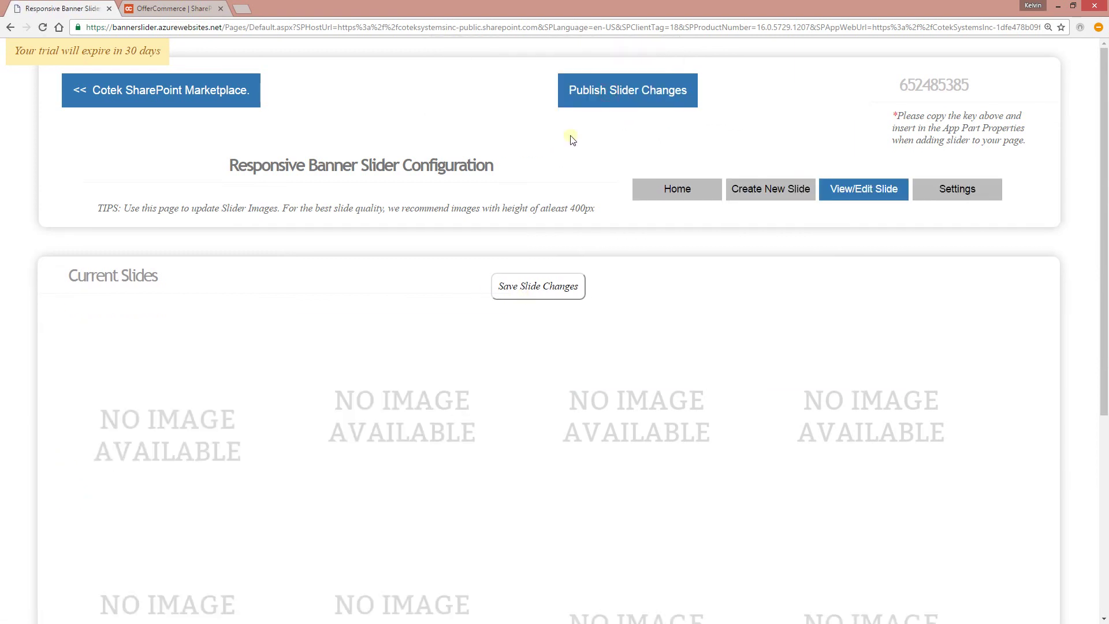
- Attach image 1.jpg to the prepared e-commerce slide and create it
{"action": "left_click", "coordinate": [755, 190]}
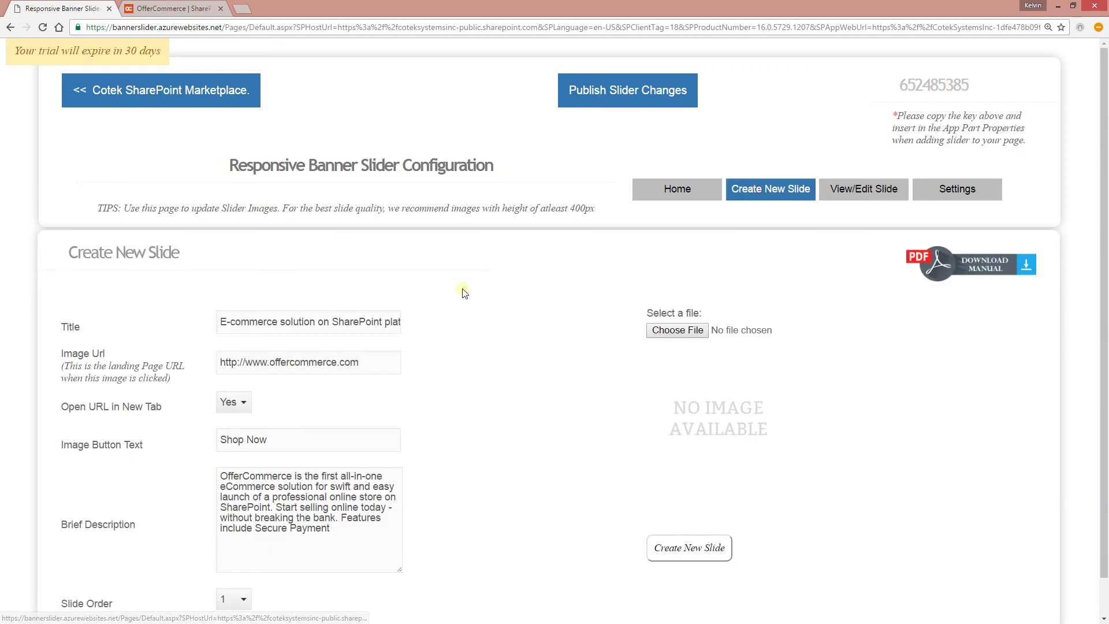
{"action": "scroll", "coordinate": [372, 454], "scroll_direction": "down", "scroll_amount": 1}
{"action": "left_click", "coordinate": [668, 289]}
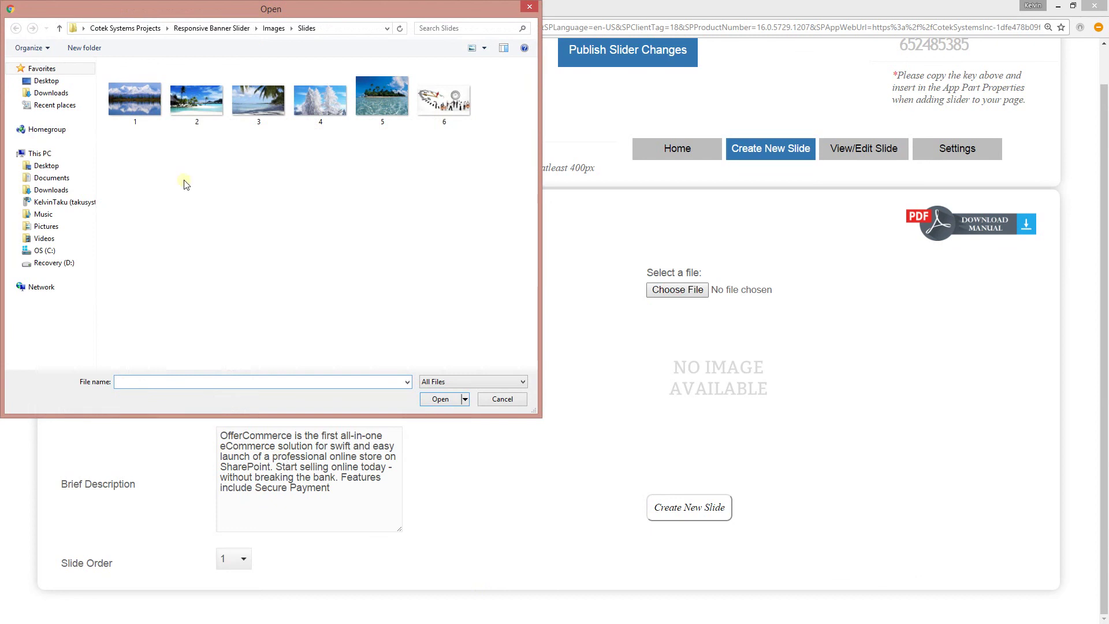
{"action": "double_click", "coordinate": [139, 109]}
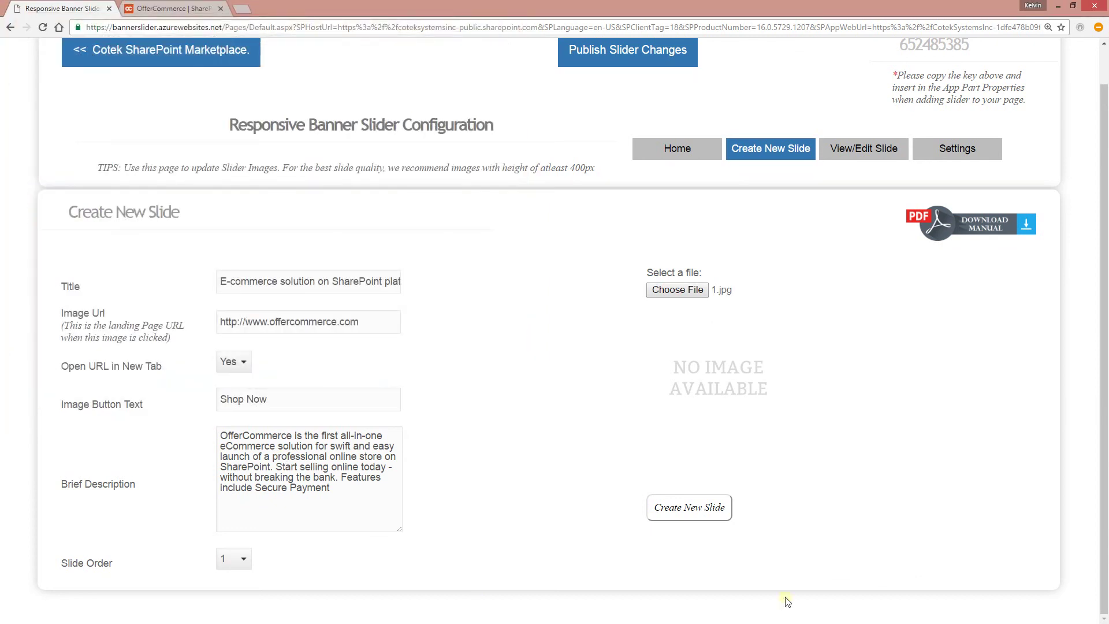
{"action": "left_click", "coordinate": [683, 515]}
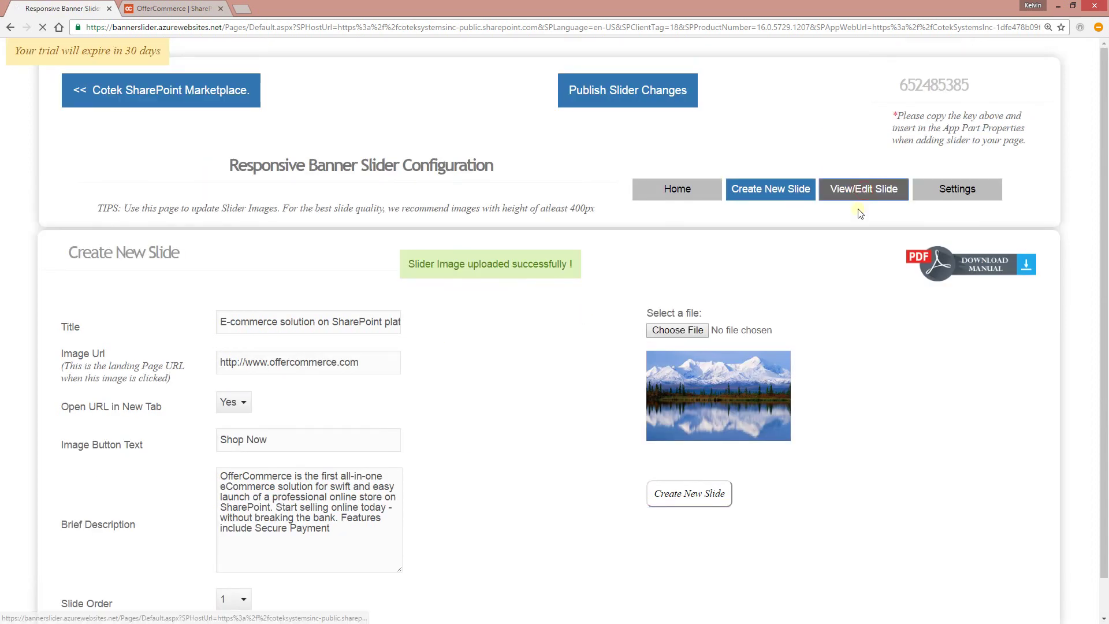
- Check the new slide in the current slides list, then go back to the new-slide form
{"action": "left_click", "coordinate": [861, 192]}
{"action": "scroll", "coordinate": [366, 310], "scroll_direction": "down", "scroll_amount": 2}
{"action": "scroll", "coordinate": [186, 309], "scroll_direction": "up", "scroll_amount": 1}
{"action": "mouse_move", "coordinate": [186, 312]}
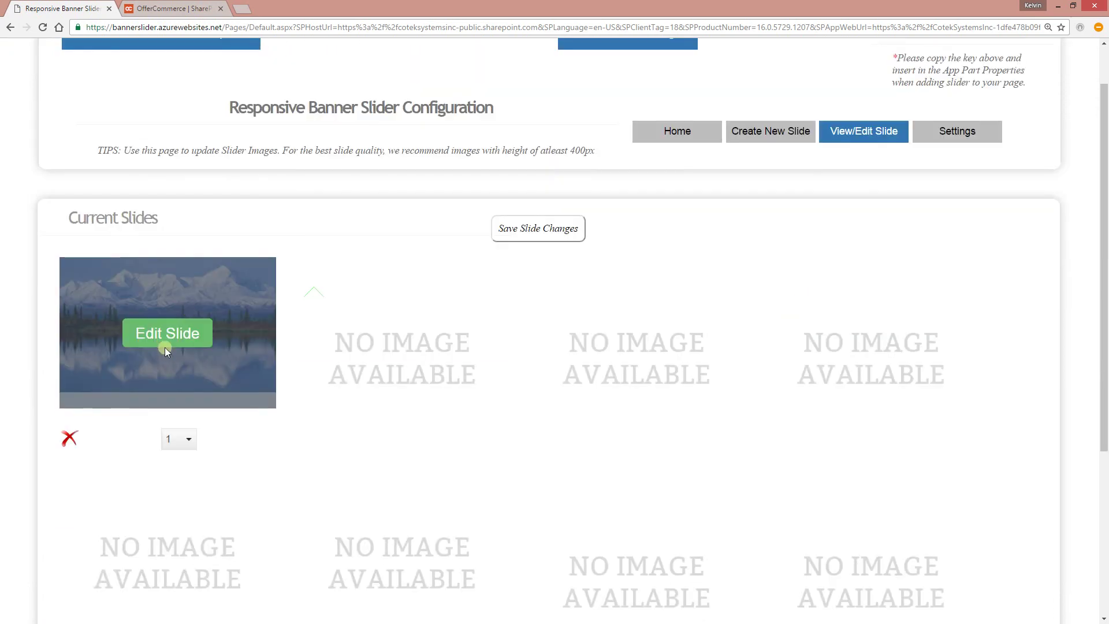
{"action": "left_click", "coordinate": [768, 131]}
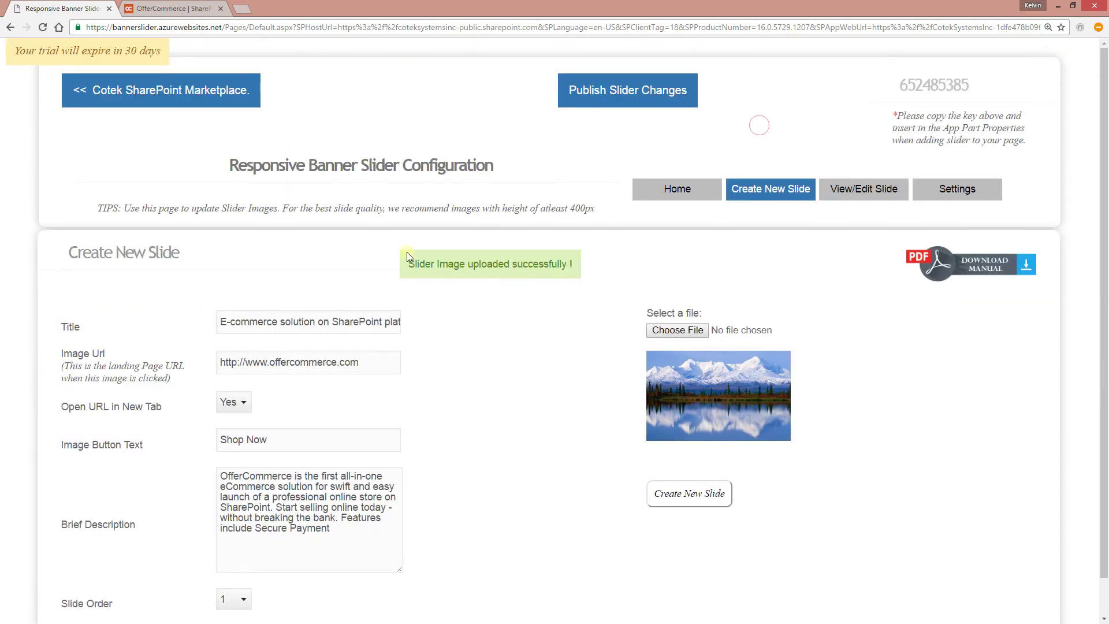
- Replace the slide title with 'OfferCommerce Features And Details'
{"action": "left_click", "coordinate": [332, 327]}
{"action": "key", "text": "ctrl+a"}
{"action": "key", "text": "BackSpace"}
{"action": "left_click", "coordinate": [332, 327]}
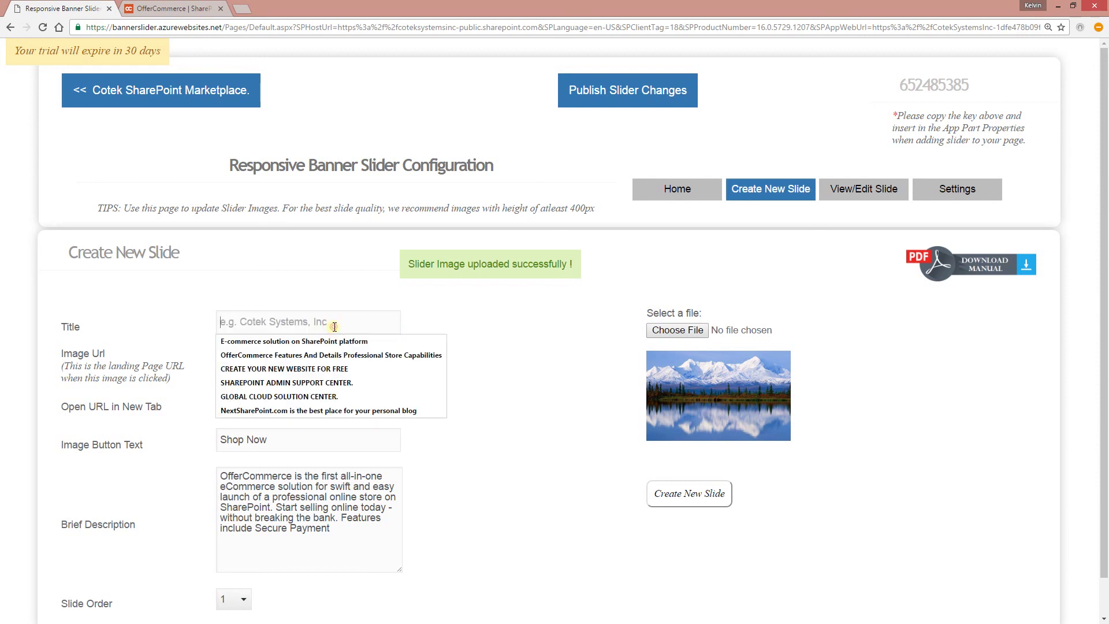
{"action": "left_click", "coordinate": [338, 355]}
- Link the slide to the OfferCommerce features page, opening in the same tab
{"action": "left_click", "coordinate": [326, 362]}
{"action": "key", "text": "ctrl+a"}
{"action": "key", "text": "BackSpace"}
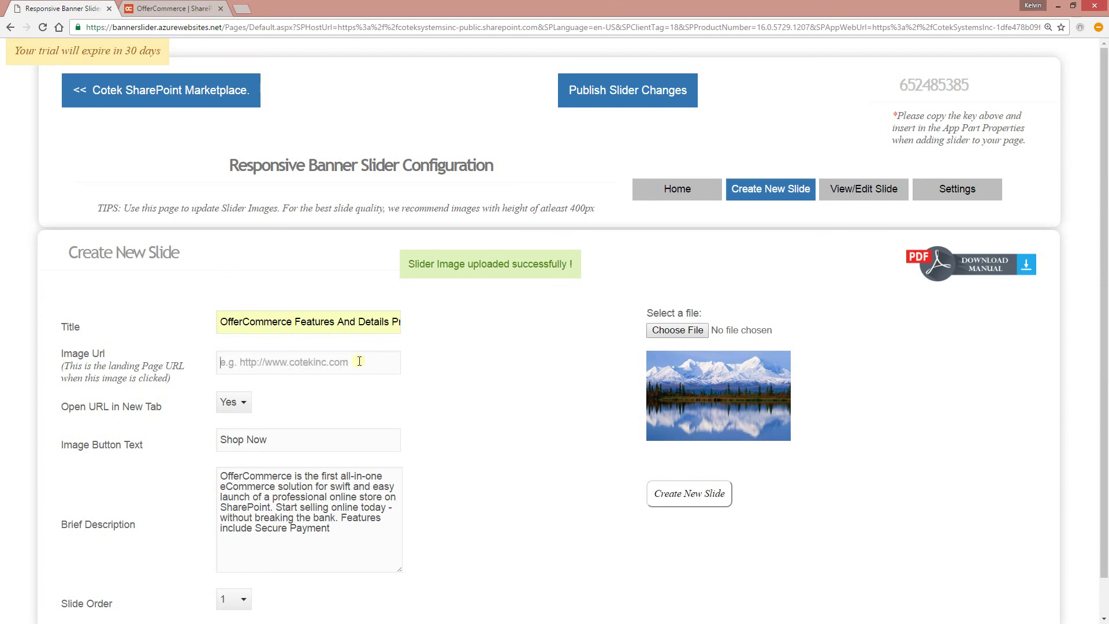
{"action": "left_click", "coordinate": [358, 362]}
{"action": "left_click", "coordinate": [348, 397]}
{"action": "left_click", "coordinate": [242, 402]}
{"action": "left_click", "coordinate": [238, 426]}
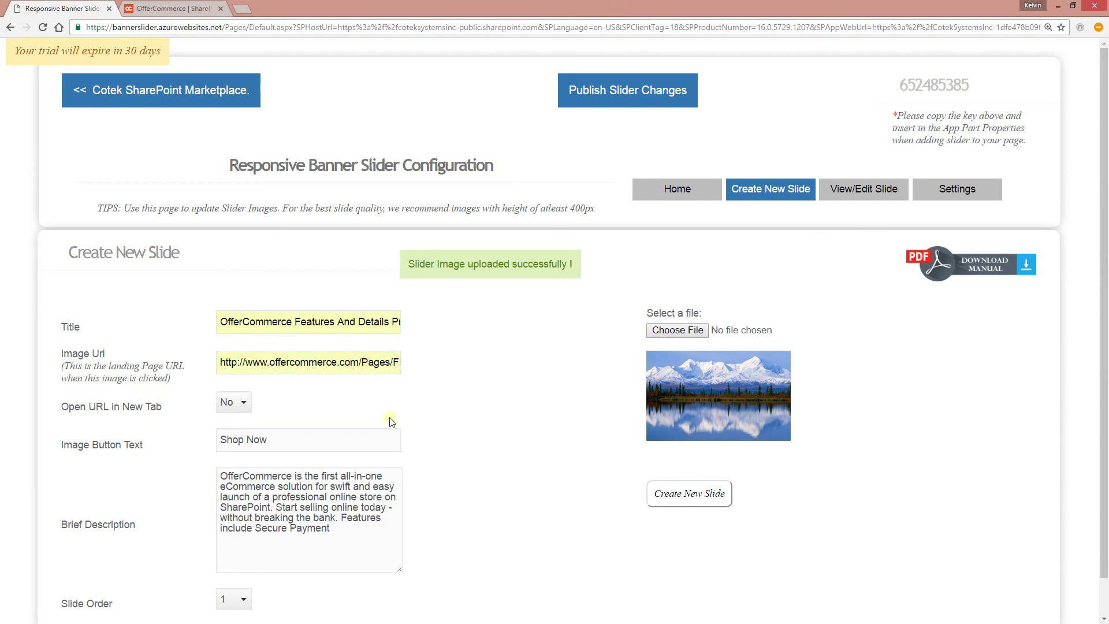
- Change the button text from 'Shop Now' to 'See Features'
{"action": "left_click", "coordinate": [285, 443]}
{"action": "triple_click", "coordinate": [315, 436]}
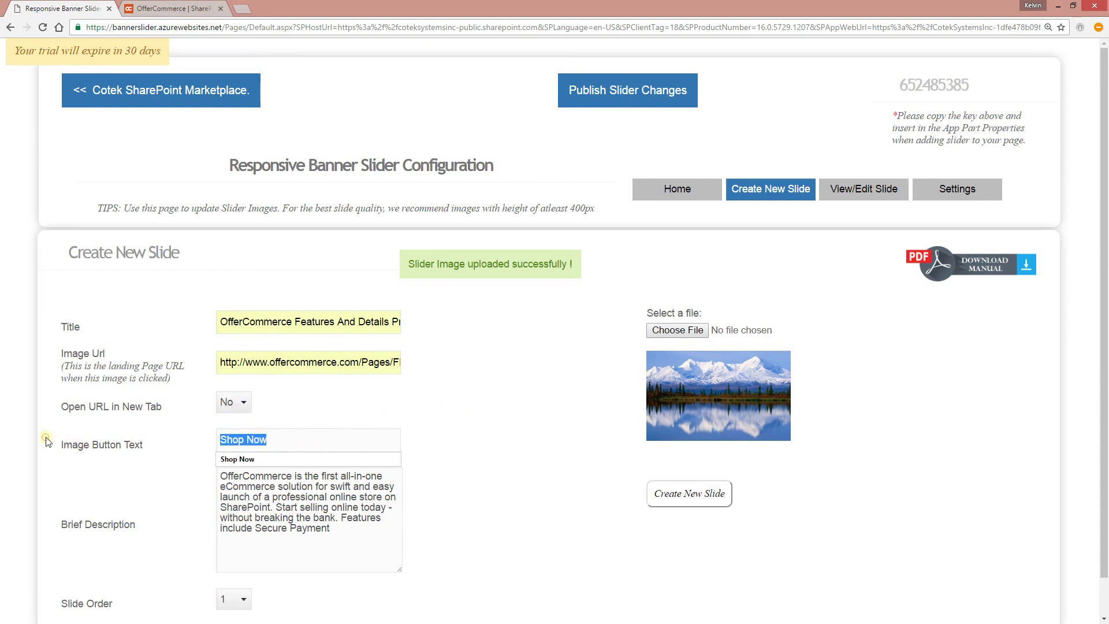
{"action": "key", "text": "BackSpace"}
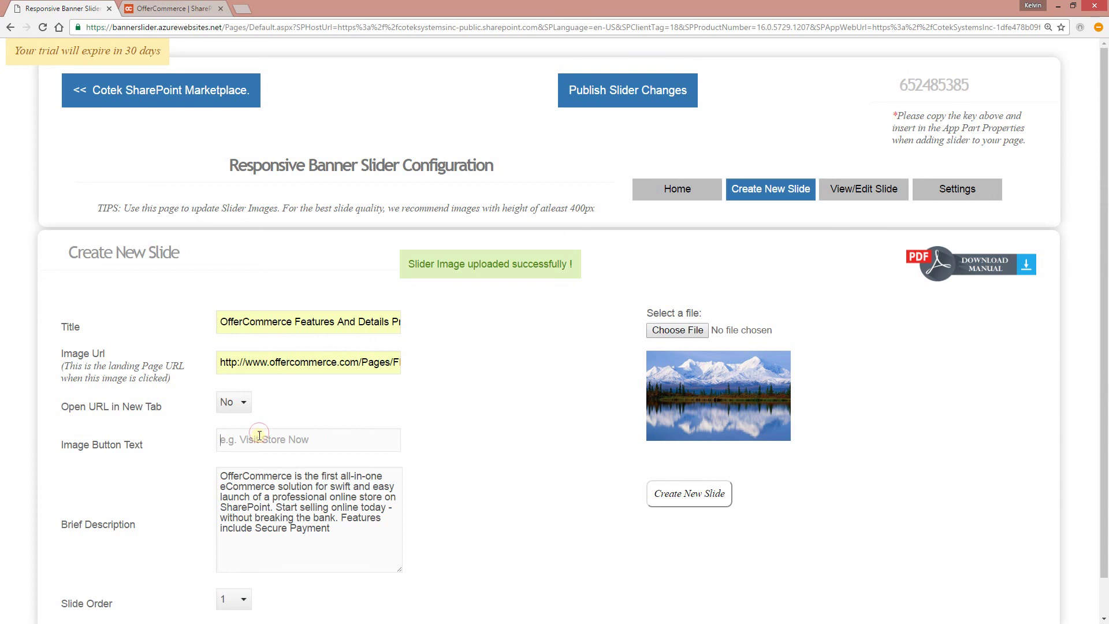
{"action": "left_click", "coordinate": [260, 433]}
{"action": "left_click", "coordinate": [255, 514]}
{"action": "left_click_drag", "start_coordinate": [330, 444], "coordinate": [241, 448]}
{"action": "type", "text": "f"}
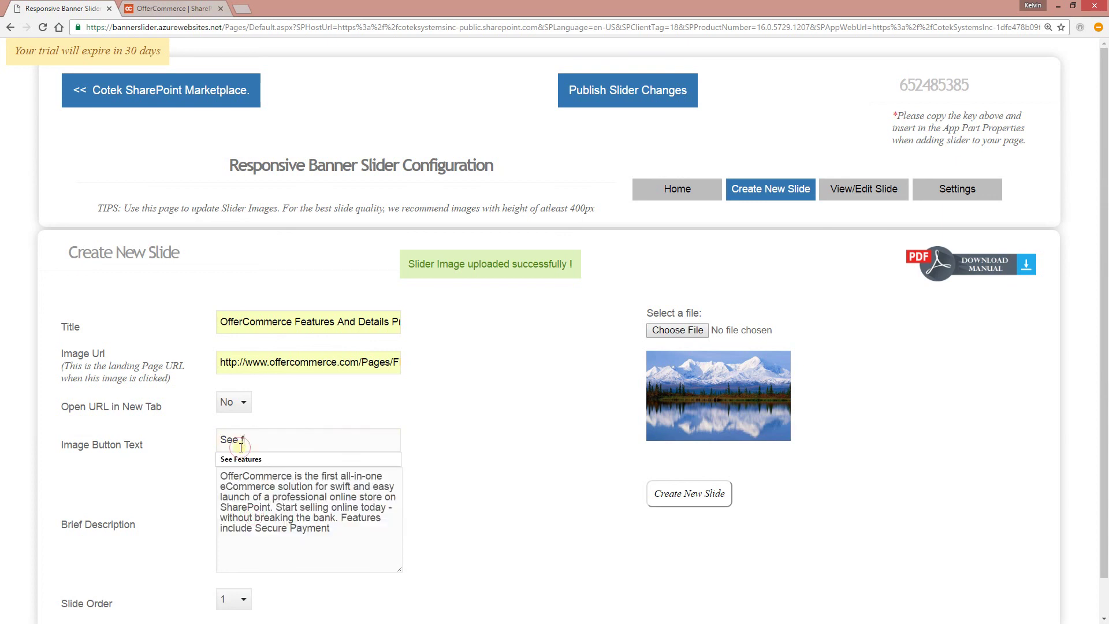
{"action": "left_click", "coordinate": [243, 461]}
{"action": "left_click", "coordinate": [499, 437]}
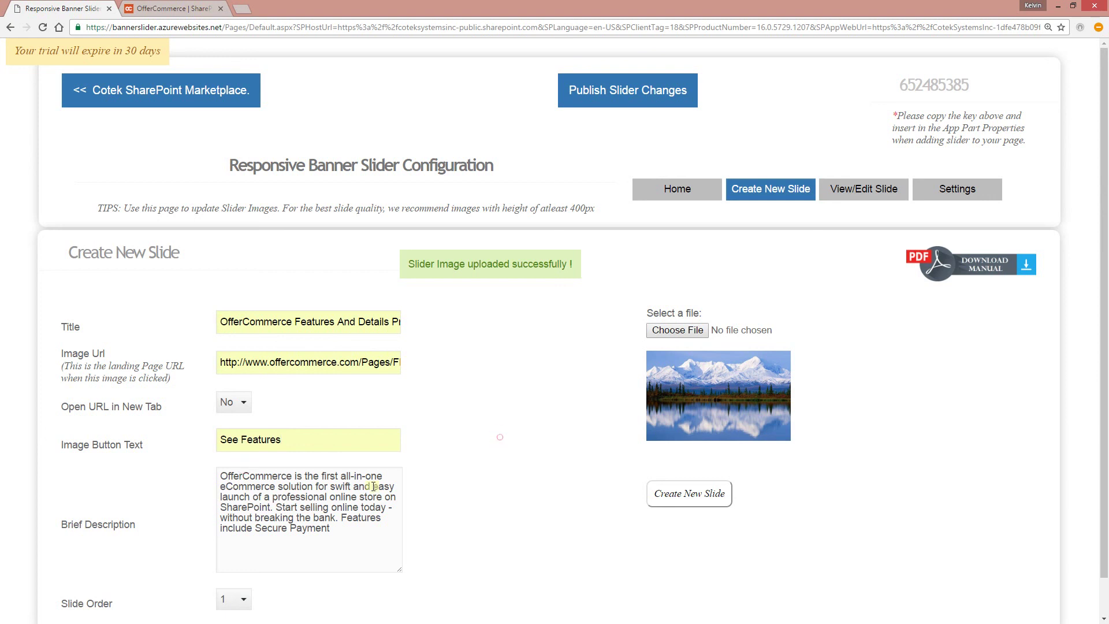
- Set slide order 2, attach image 2.jpg, and create the slide
{"action": "scroll", "coordinate": [284, 574], "scroll_direction": "down", "scroll_amount": 1}
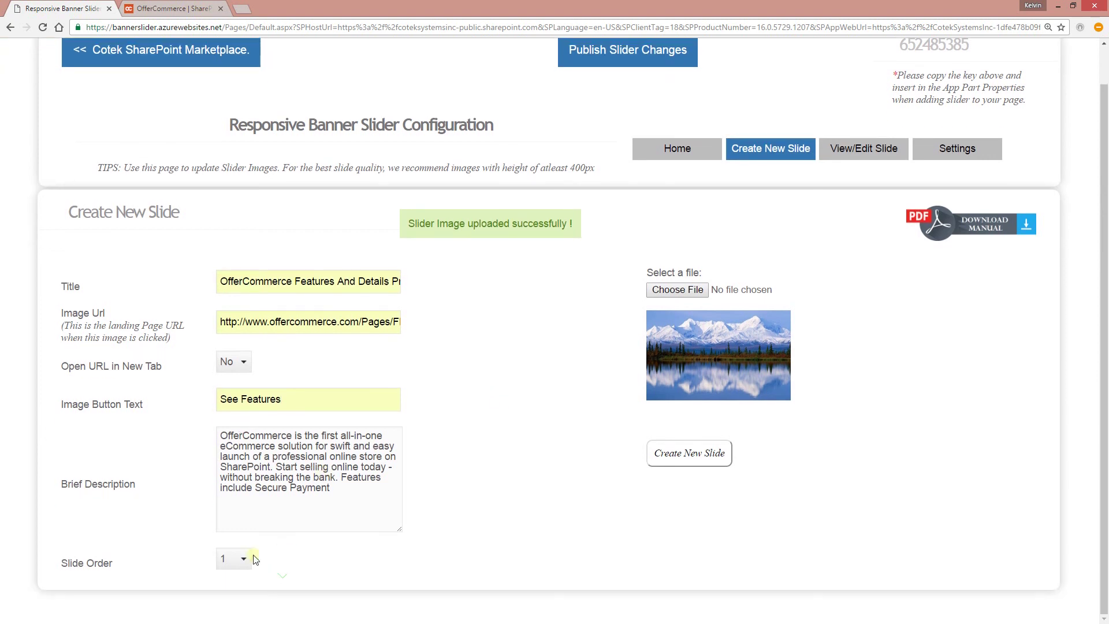
{"action": "left_click", "coordinate": [241, 559]}
{"action": "left_click", "coordinate": [227, 585]}
{"action": "left_click", "coordinate": [461, 475]}
{"action": "left_click", "coordinate": [673, 290]}
{"action": "double_click", "coordinate": [225, 85]}
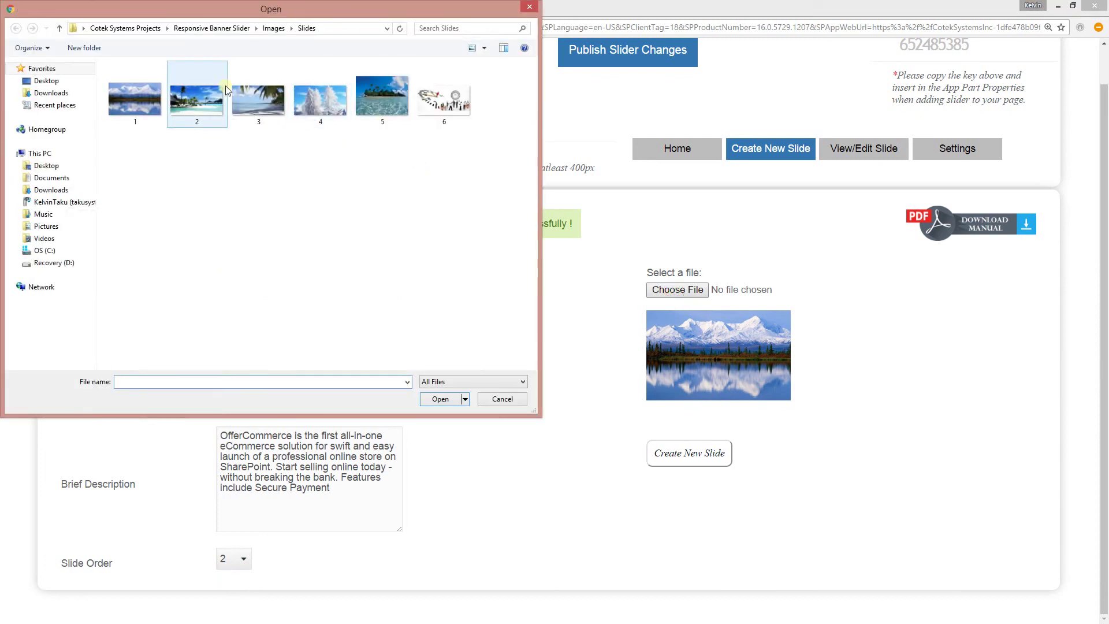
{"action": "left_click", "coordinate": [716, 455]}
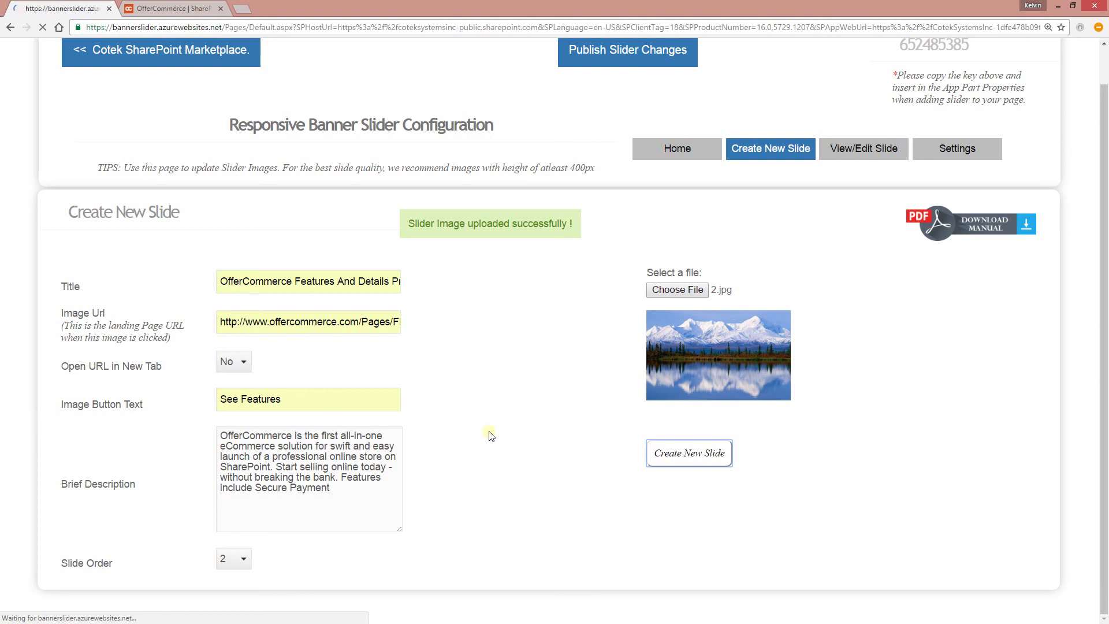
{"action": "scroll", "coordinate": [307, 309], "scroll_direction": "down", "scroll_amount": 1}
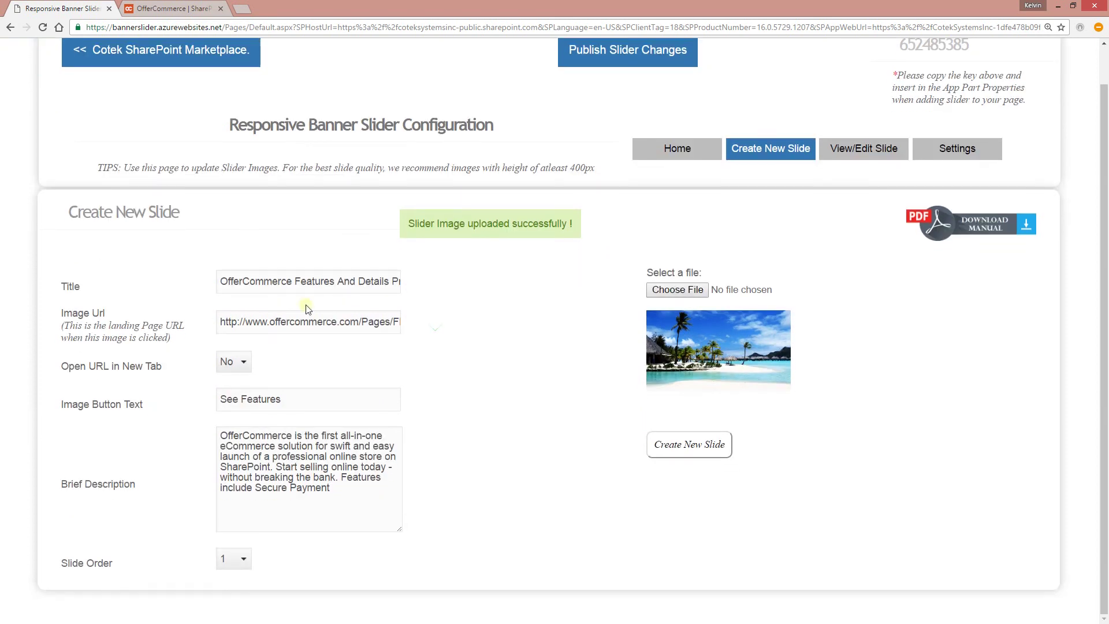
- Replace the slide title with the saved 'Create Your New Website' heading
{"action": "triple_click", "coordinate": [328, 284]}
{"action": "key", "text": "BackSpace"}
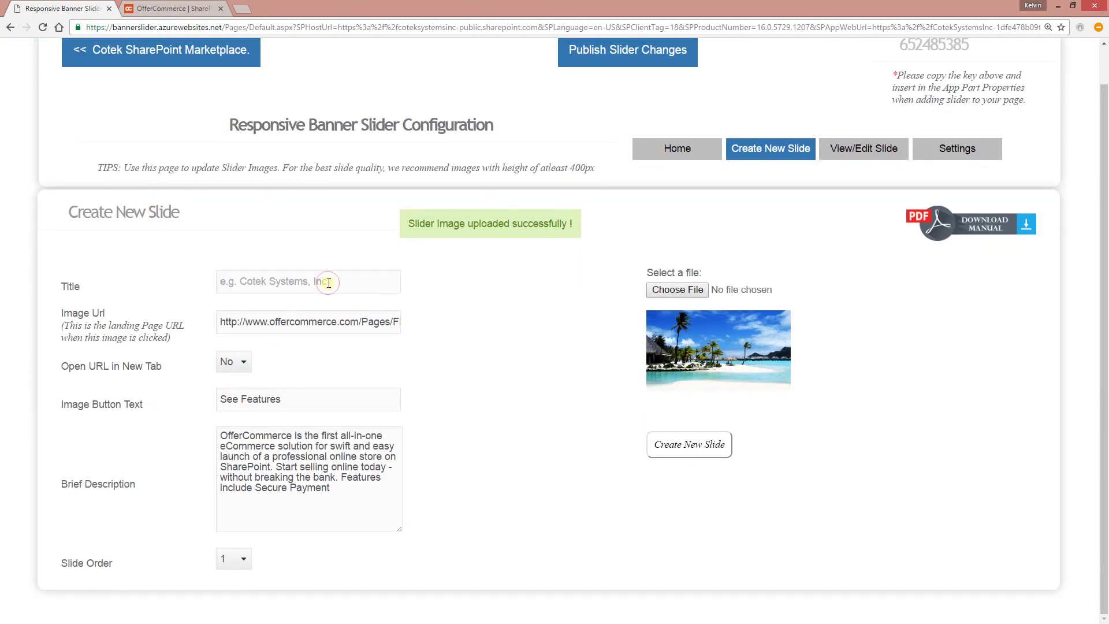
{"action": "left_click", "coordinate": [328, 282]}
{"action": "left_click", "coordinate": [309, 324]}
{"action": "triple_click", "coordinate": [309, 329]}
{"action": "key", "text": "BackSpace"}
{"action": "left_click", "coordinate": [309, 329]}
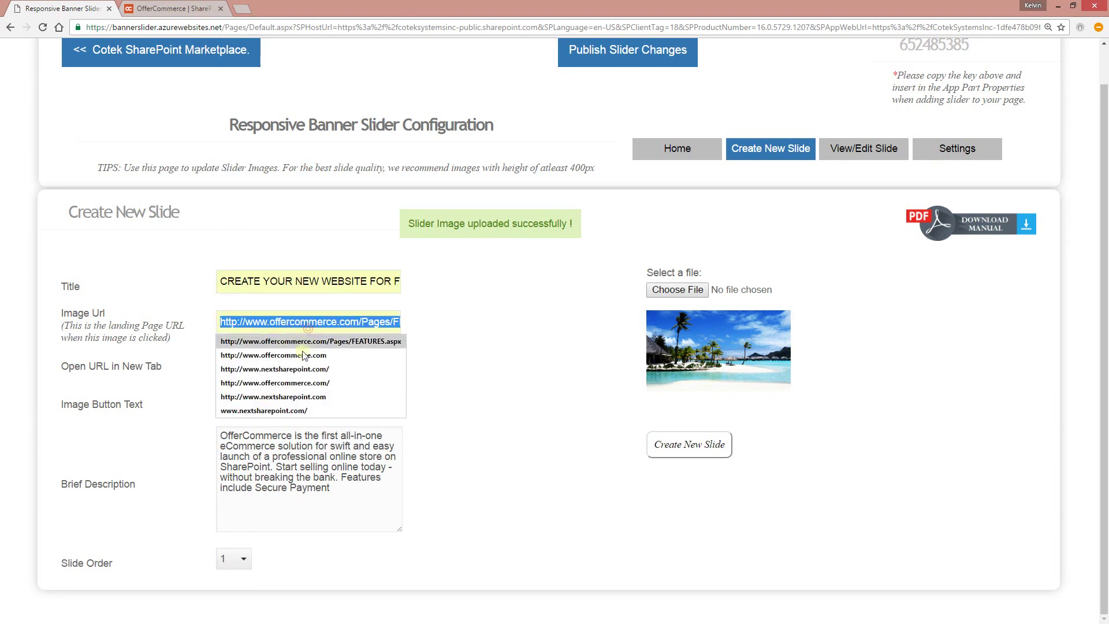
{"action": "left_click", "coordinate": [294, 403]}
{"action": "left_click", "coordinate": [234, 364]}
{"action": "left_click", "coordinate": [232, 381]}
- Change the button text from See Features to Getting Started
{"action": "triple_click", "coordinate": [293, 400]}
{"action": "key", "text": "BackSpace"}
{"action": "type", "text": "Getting Started"}
{"action": "left_click", "coordinate": [287, 424]}
{"action": "left_click", "coordinate": [303, 476]}
{"action": "key", "text": "ctrl+a"}
{"action": "key", "text": "BackSpace"}
{"action": "left_click", "coordinate": [227, 7]}
{"action": "left_click", "coordinate": [187, 28]}
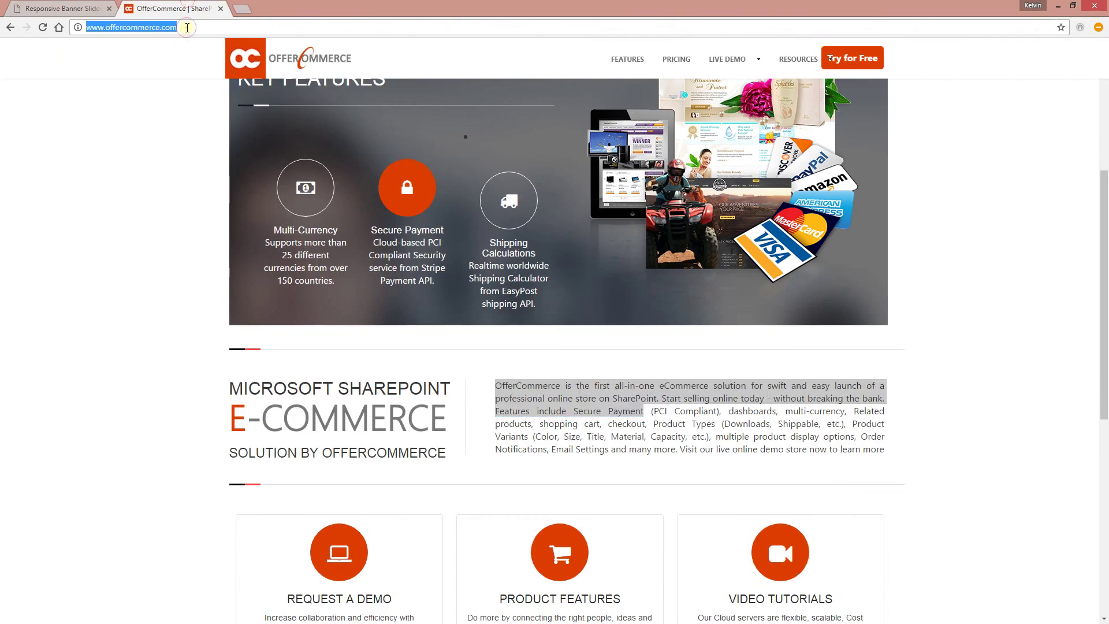
{"action": "type", "text": "ne"}
{"action": "key", "text": "Return"}
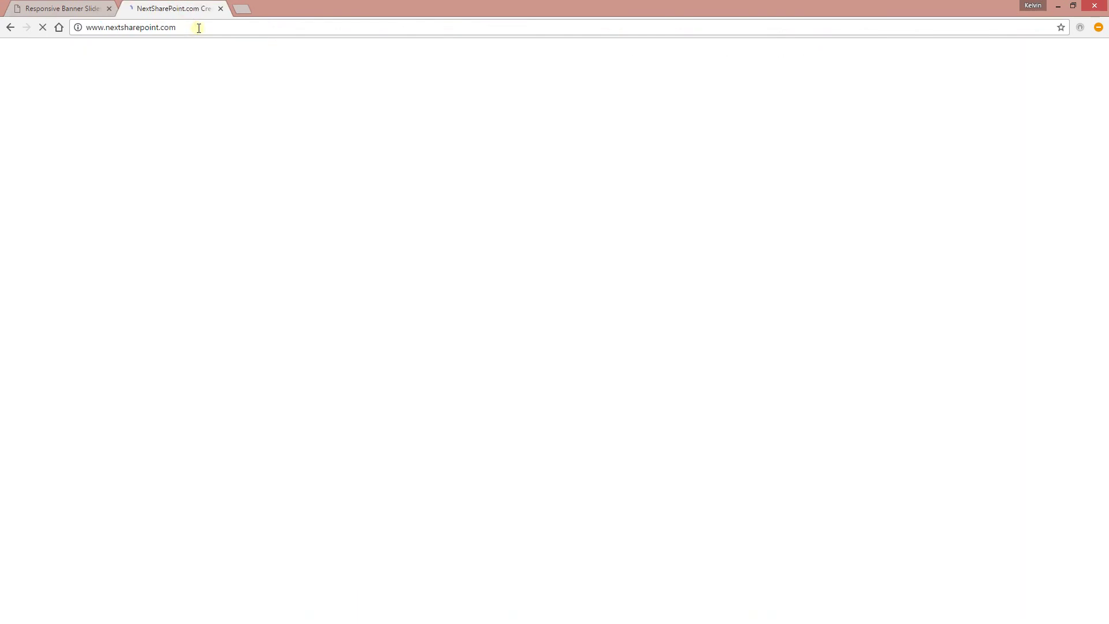
- Select the NextSharePoint.com intro paragraph and return to the slider form
{"action": "scroll", "coordinate": [595, 492], "scroll_direction": "down", "scroll_amount": 2}
{"action": "triple_click", "coordinate": [419, 453]}
{"action": "key", "text": "ctrl+c"}
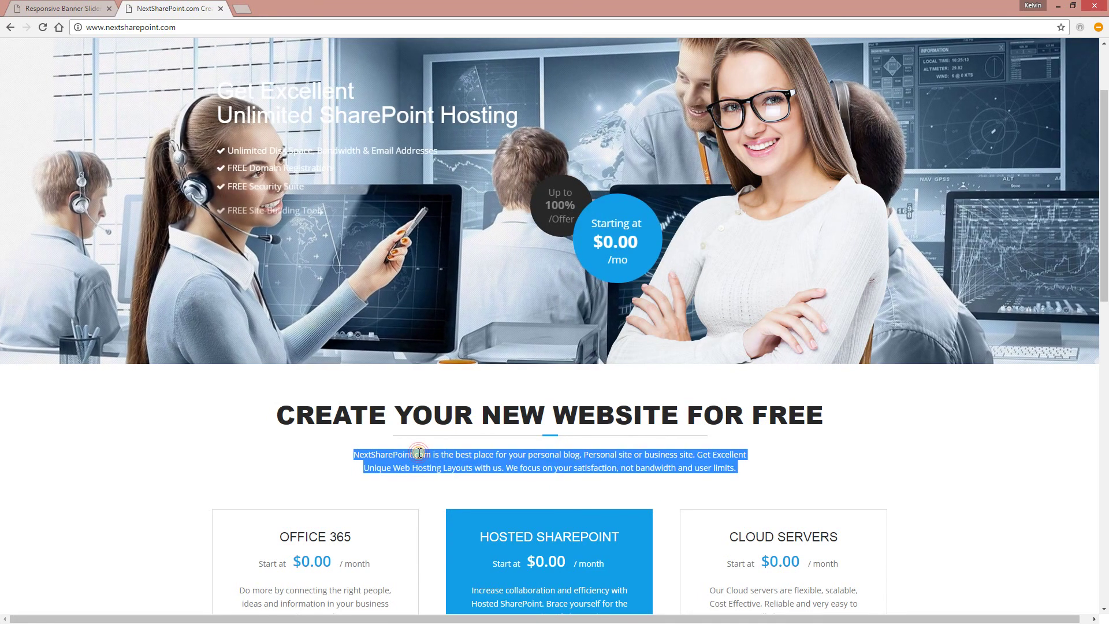
{"action": "key", "text": "ctrl+shift+Tab"}
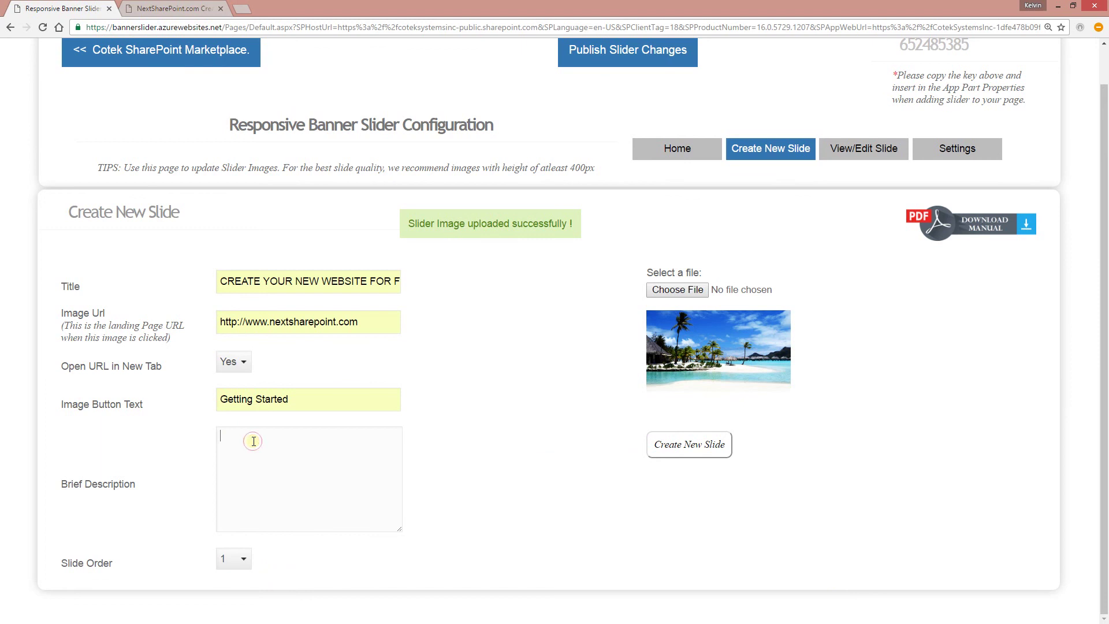
- Paste the intro paragraph as description, set slide order 3, attach 3.jpg, and create the slide
{"action": "key", "text": "ctrl+v"}
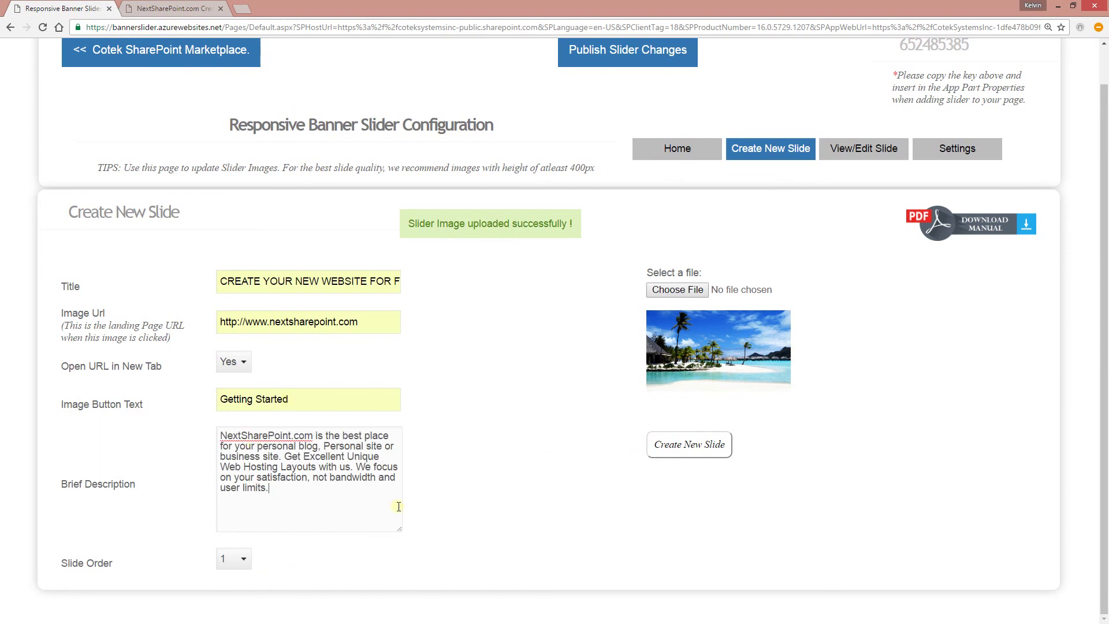
{"action": "left_click", "coordinate": [239, 557]}
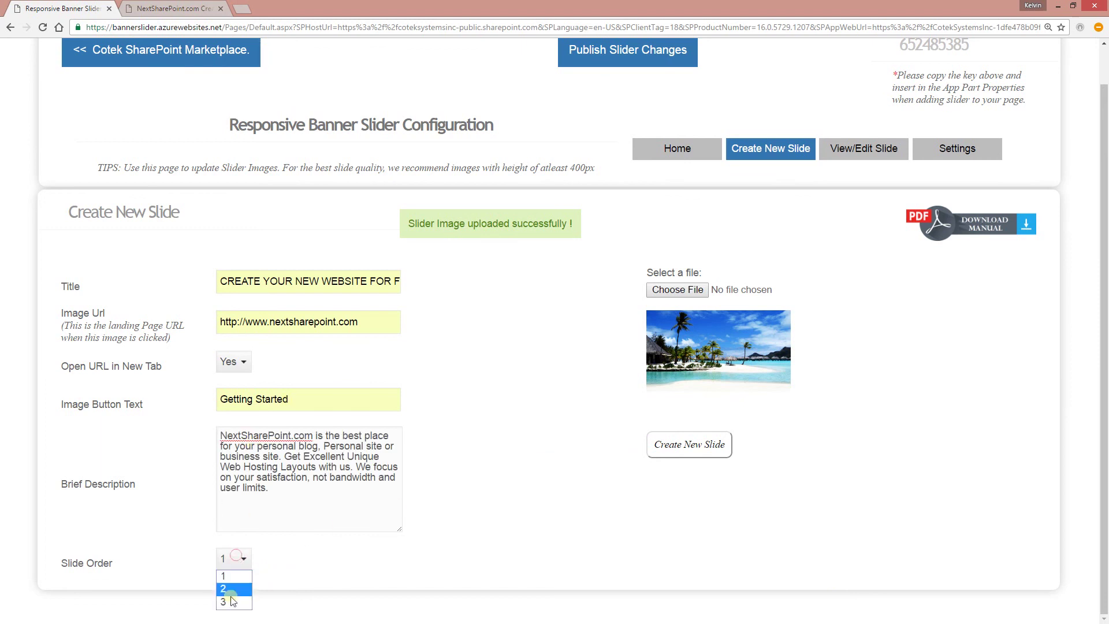
{"action": "left_click", "coordinate": [228, 600]}
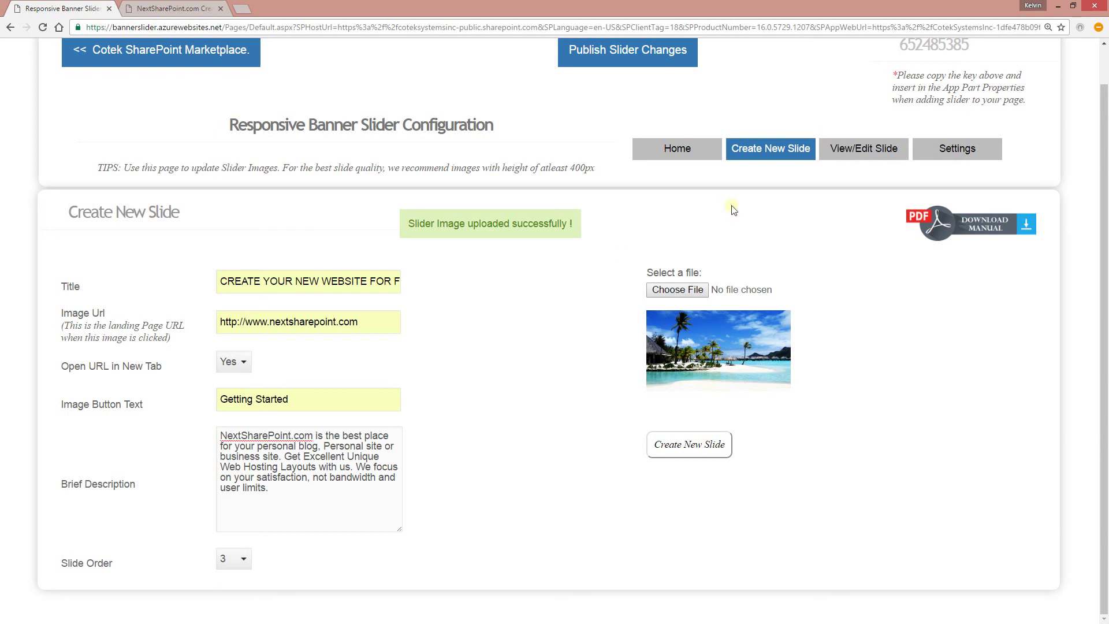
{"action": "left_click", "coordinate": [678, 289]}
{"action": "double_click", "coordinate": [269, 100]}
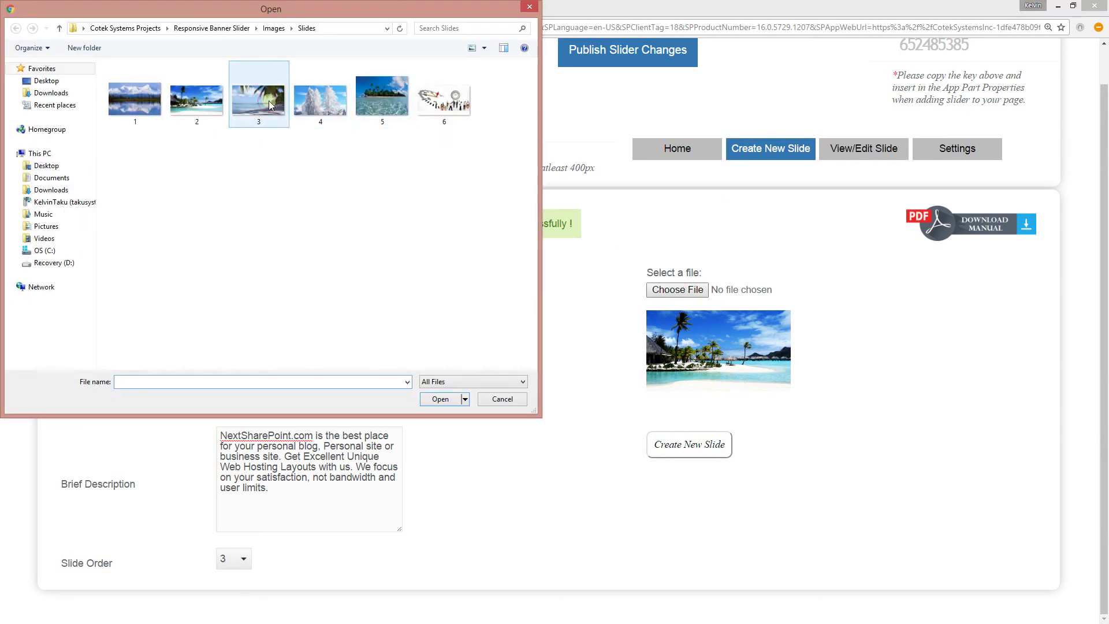
{"action": "left_click", "coordinate": [680, 447]}
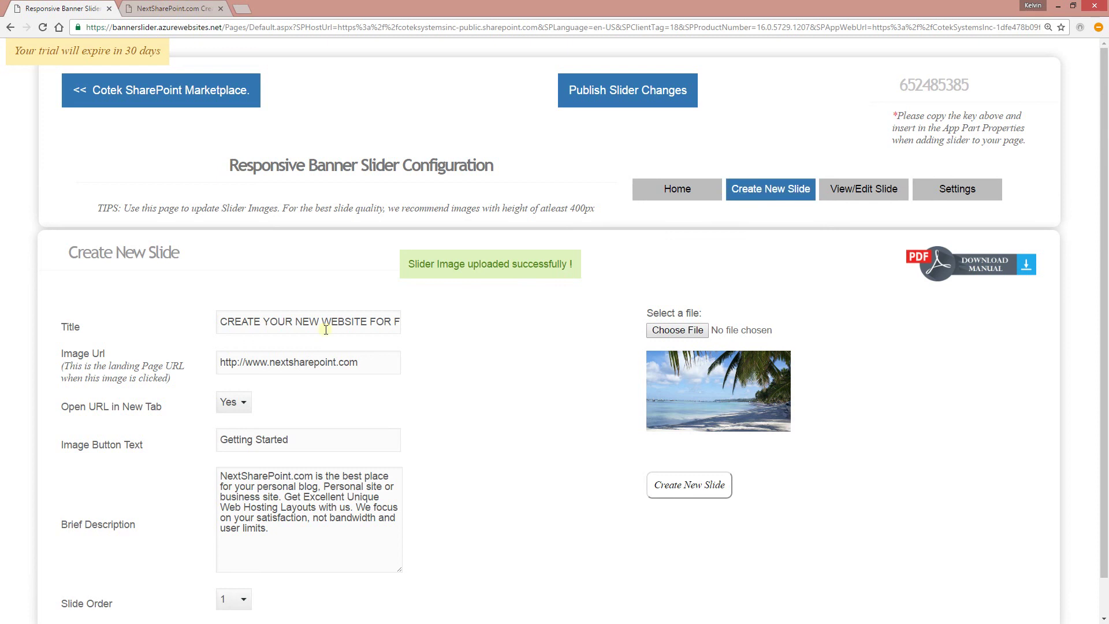
- Replace the slide title with 'SHAREPOINT ADMIN SUPPORT CENTER.' from the saved suggestions
{"action": "triple_click", "coordinate": [311, 316]}
{"action": "key", "text": "BackSpace"}
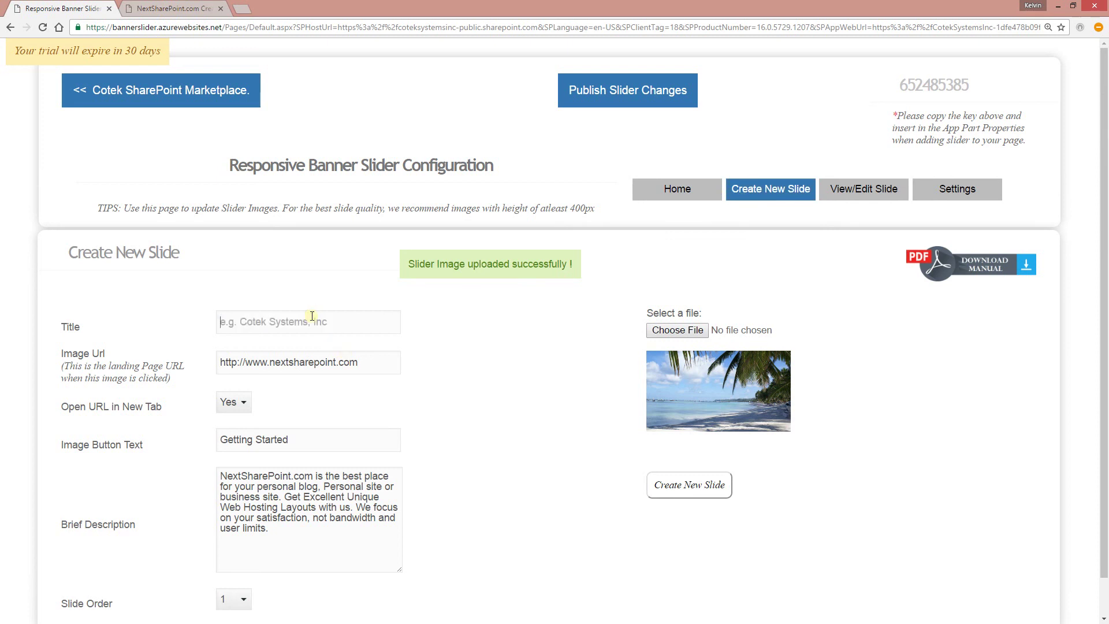
{"action": "left_click", "coordinate": [311, 316]}
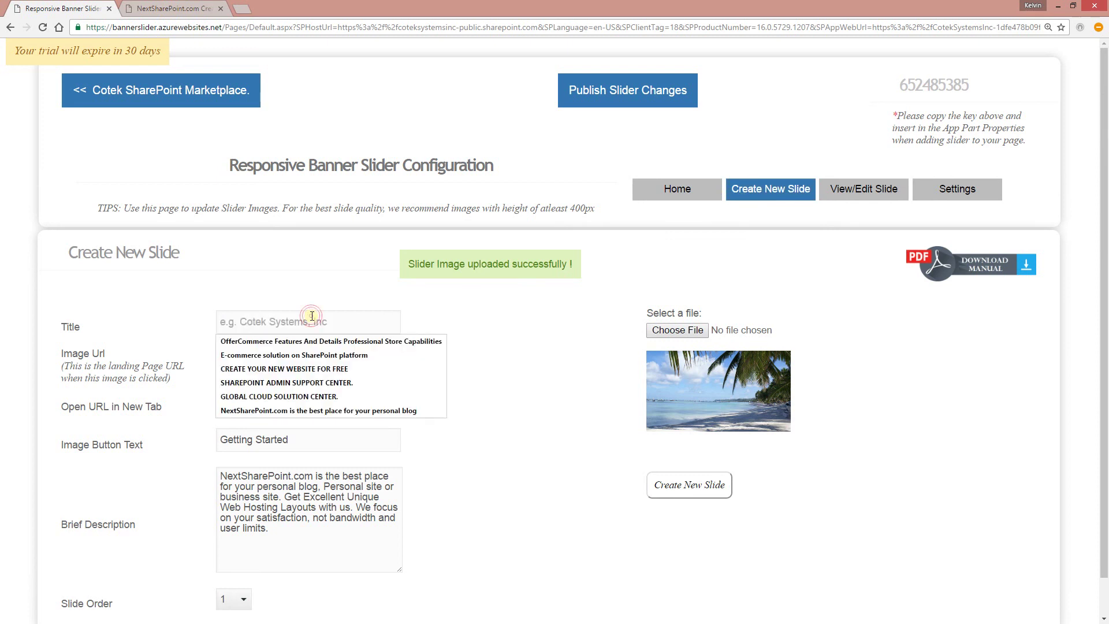
{"action": "left_click", "coordinate": [299, 383]}
- Make the link open in the same tab with button text See Admin Support
{"action": "triple_click", "coordinate": [331, 362]}
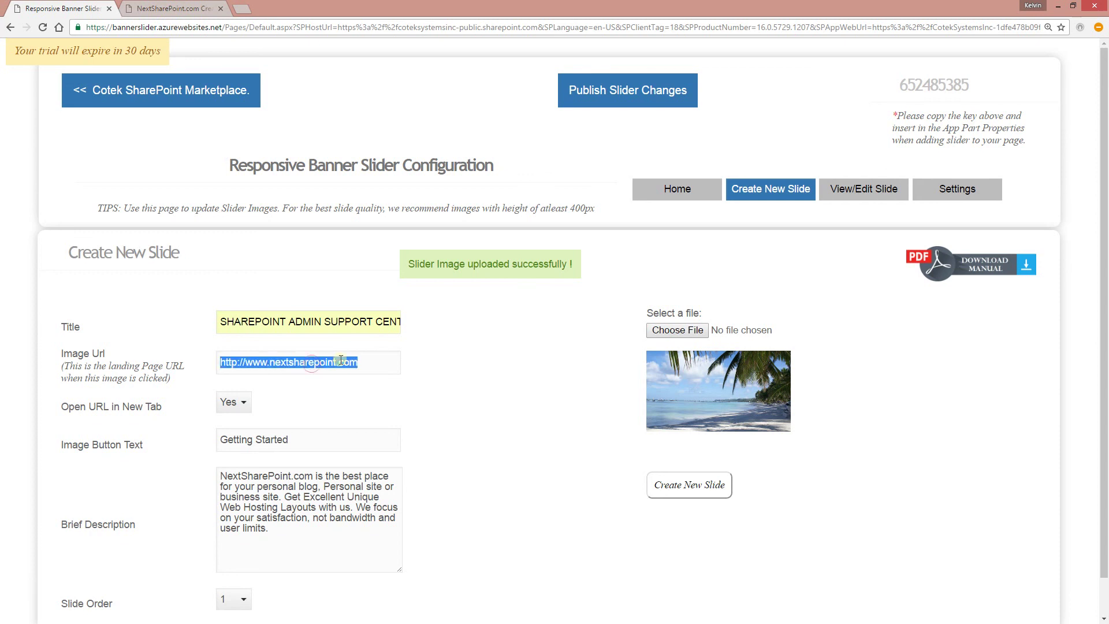
{"action": "left_click", "coordinate": [241, 405]}
{"action": "left_click", "coordinate": [240, 432]}
{"action": "key", "text": "Tab"}
{"action": "type", "text": "Se"}
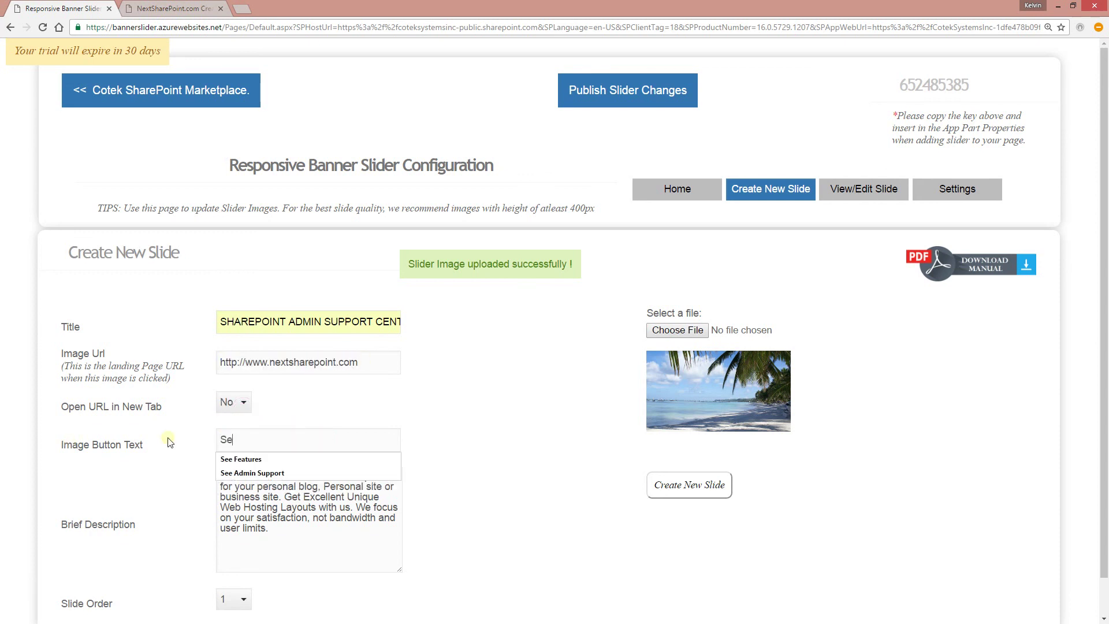
{"action": "left_click", "coordinate": [236, 473]}
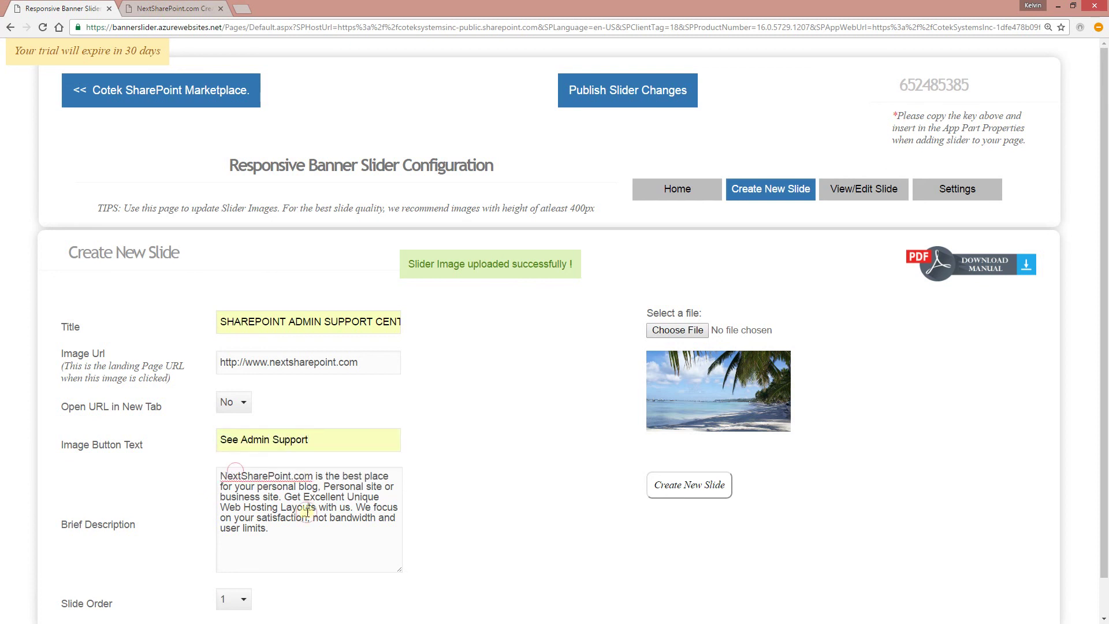
- Set slide order 4 and attach image 4.jpg to create the fourth slide
{"action": "left_click", "coordinate": [243, 598]}
{"action": "left_click", "coordinate": [234, 582]}
{"action": "left_click", "coordinate": [690, 333]}
{"action": "left_click", "coordinate": [368, 110]}
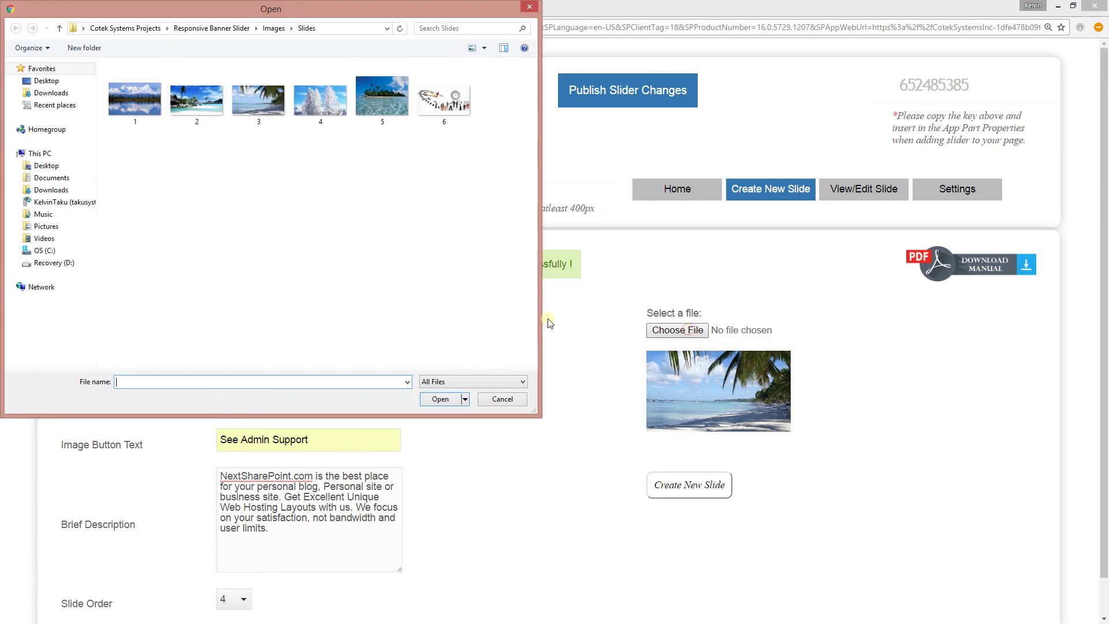
{"action": "double_click", "coordinate": [348, 101]}
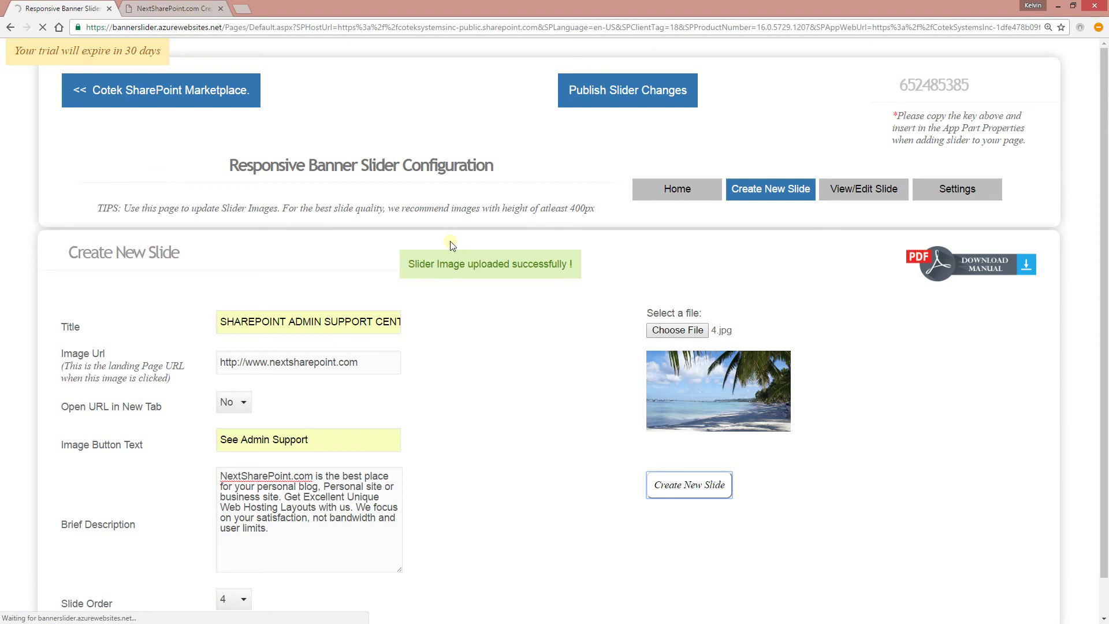
{"action": "triple_click", "coordinate": [302, 321]}
- Use the NextSharePoint blog line as title and Visit Store Now as button text
{"action": "key", "text": "BackSpace"}
{"action": "left_click", "coordinate": [300, 319]}
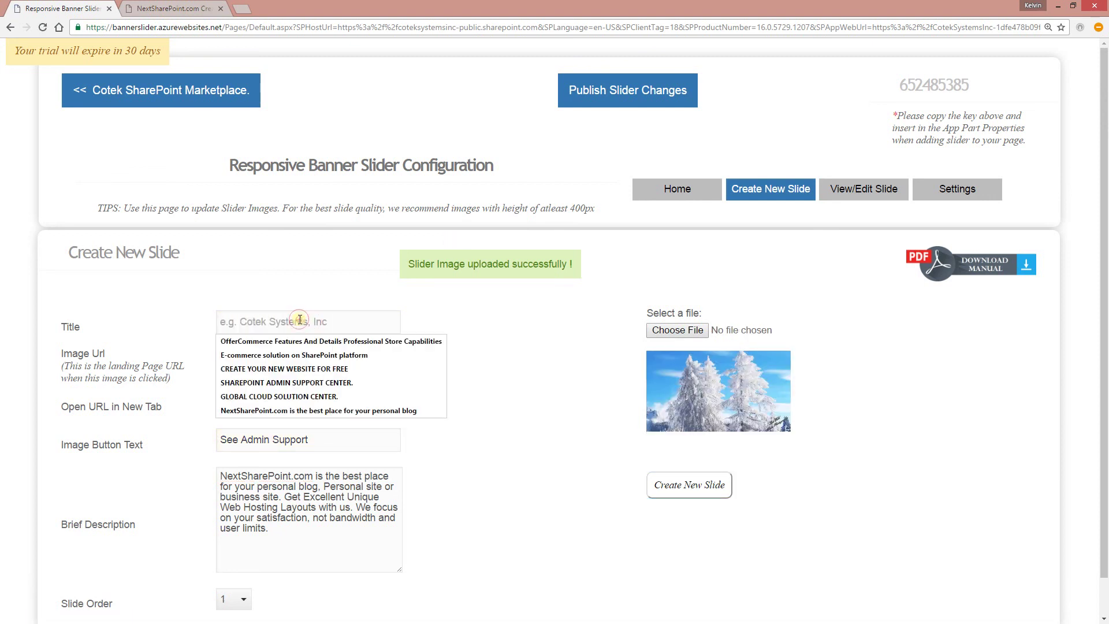
{"action": "left_click", "coordinate": [289, 410]}
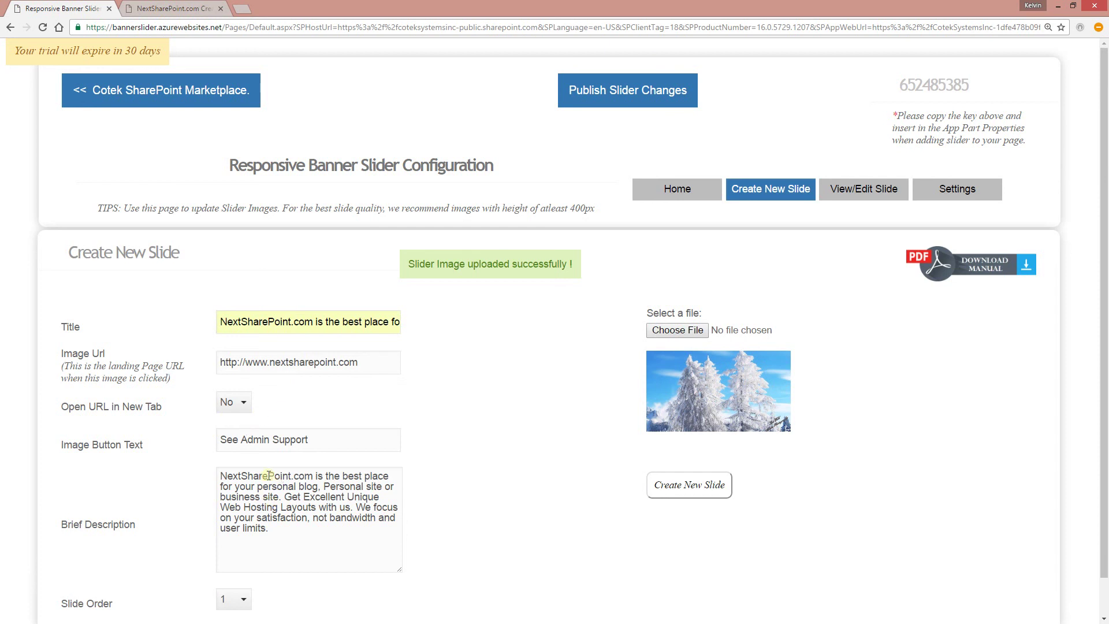
{"action": "left_click_drag", "start_coordinate": [317, 441], "coordinate": [38, 442]}
{"action": "key", "text": "BackSpace"}
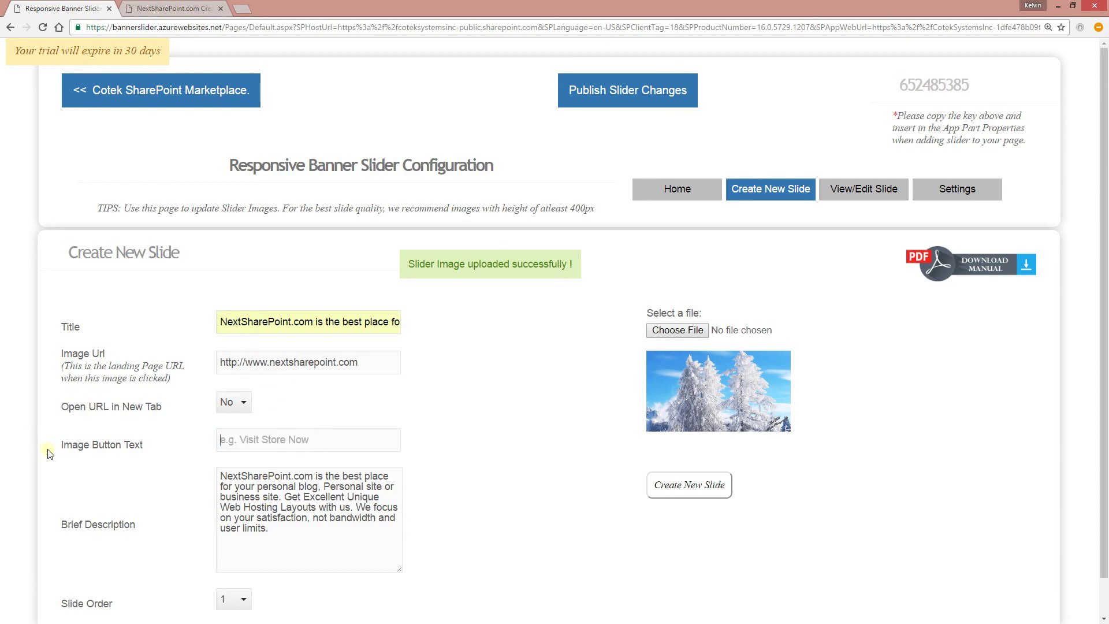
{"action": "left_click", "coordinate": [265, 438]}
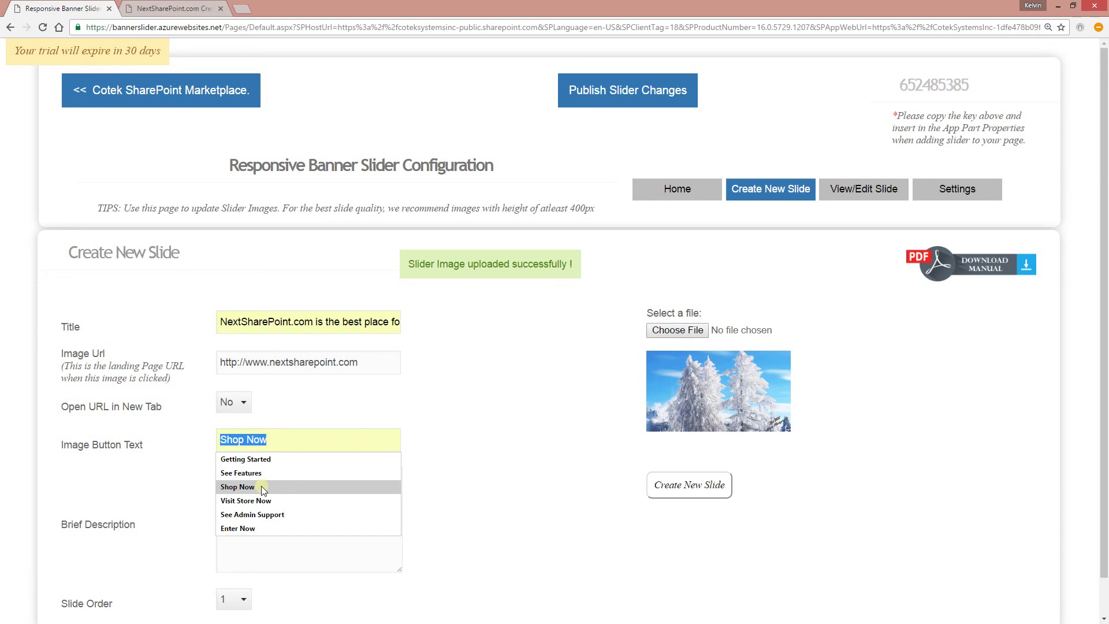
{"action": "left_click", "coordinate": [259, 500]}
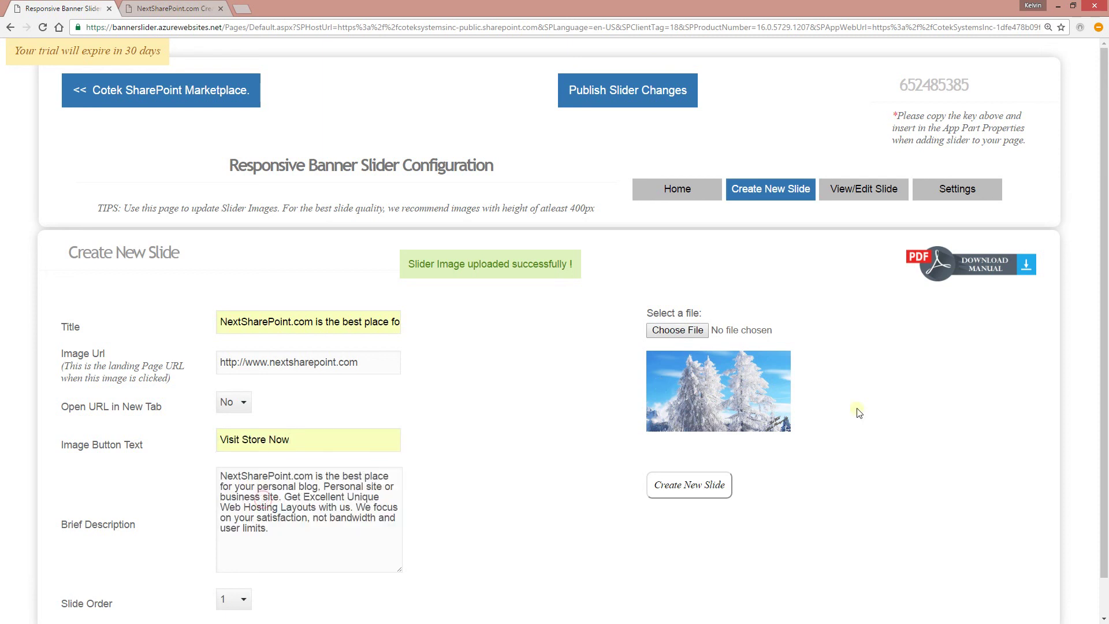
- Attach image 5.jpg, create the slide, and list the current slides
{"action": "left_click", "coordinate": [690, 328]}
{"action": "double_click", "coordinate": [378, 93]}
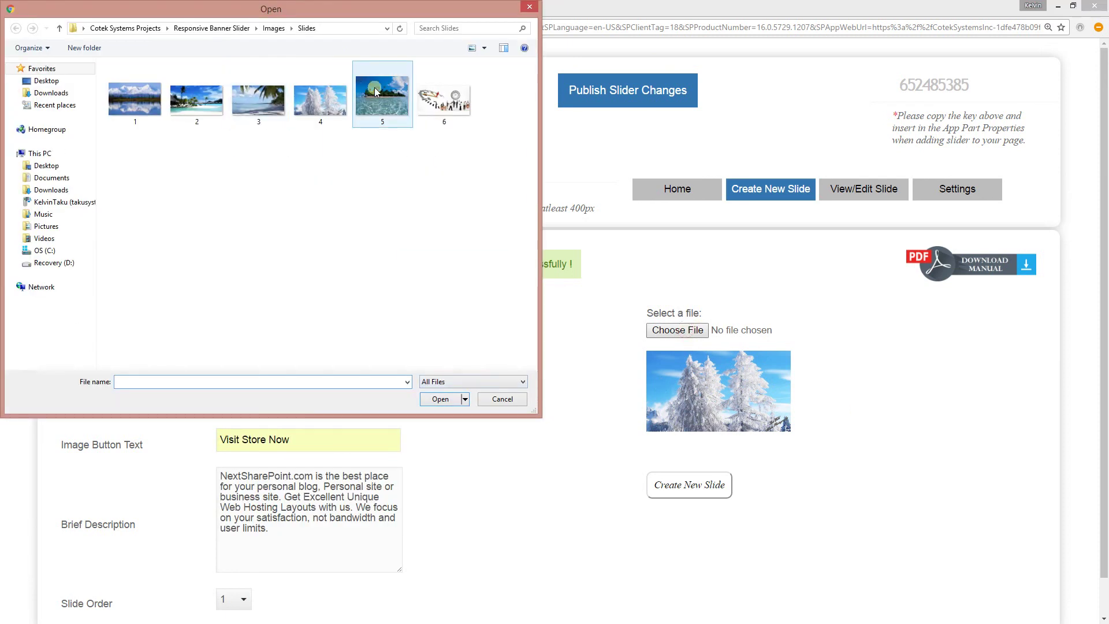
{"action": "left_click", "coordinate": [672, 495]}
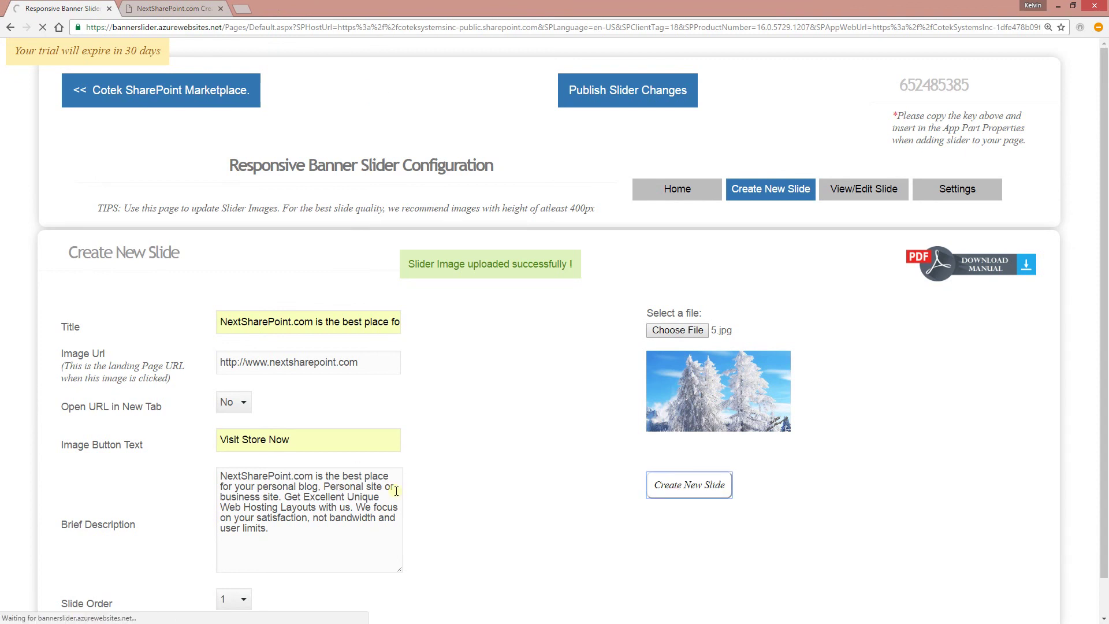
{"action": "left_click", "coordinate": [831, 188]}
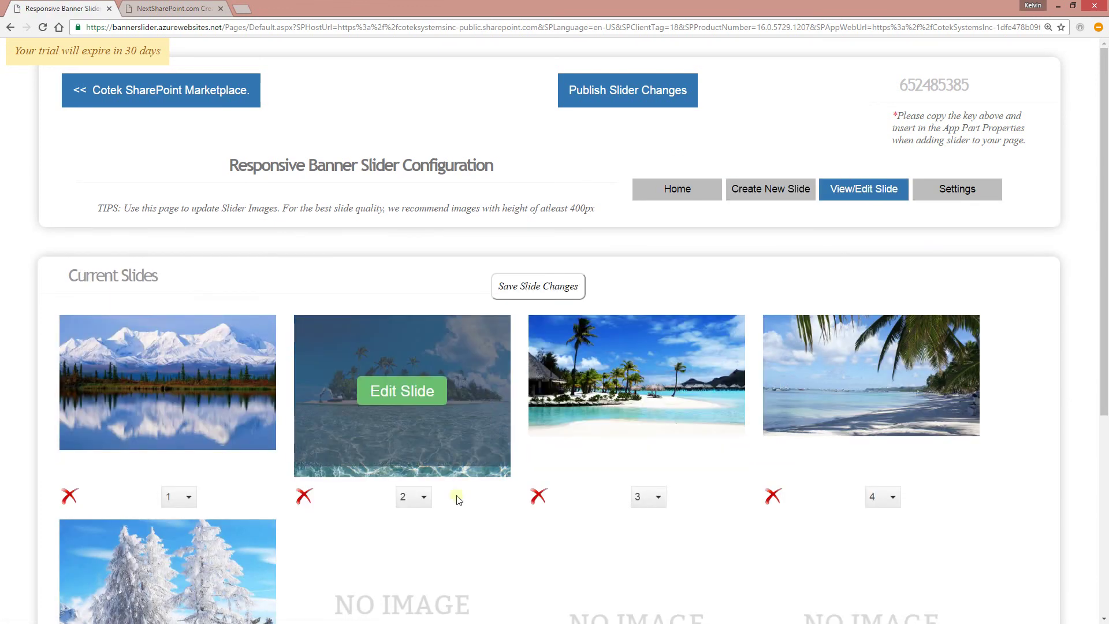
- Start a new slide titled 'GLOBAL CLOUD SOLUTION CENTER.' with button text Enter Now
{"action": "left_click", "coordinate": [739, 189]}
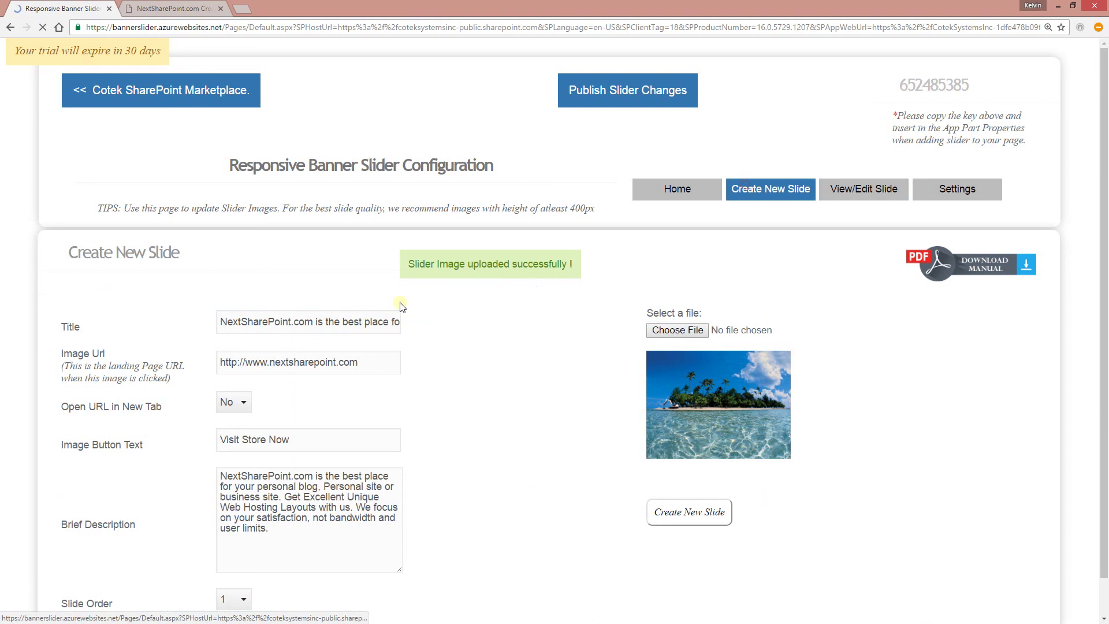
{"action": "triple_click", "coordinate": [289, 320]}
{"action": "key", "text": "BackSpace"}
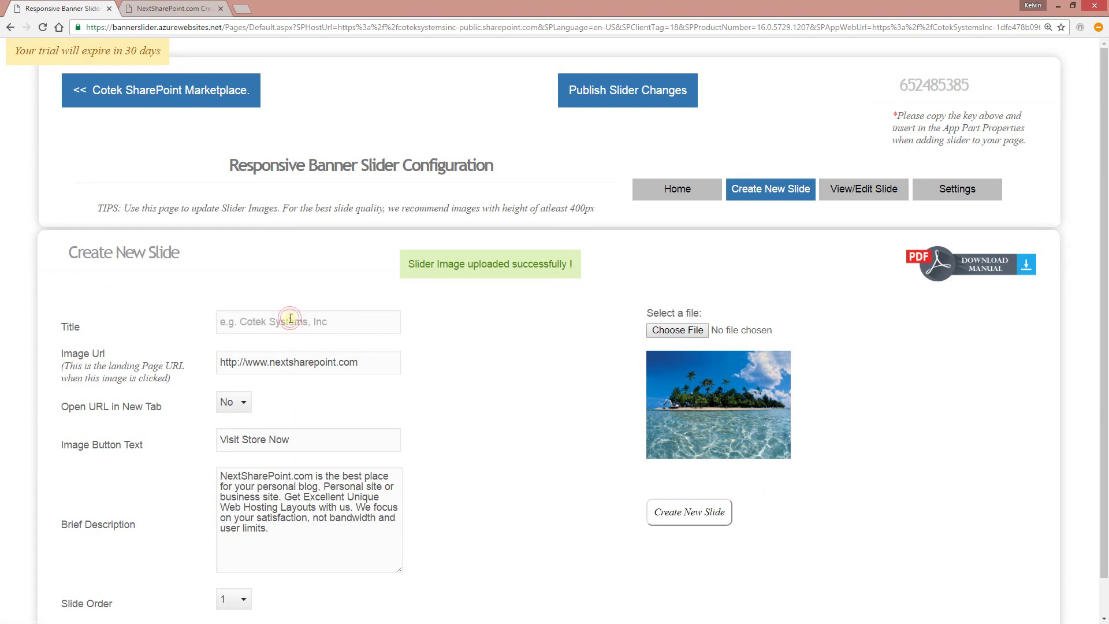
{"action": "left_click", "coordinate": [301, 408]}
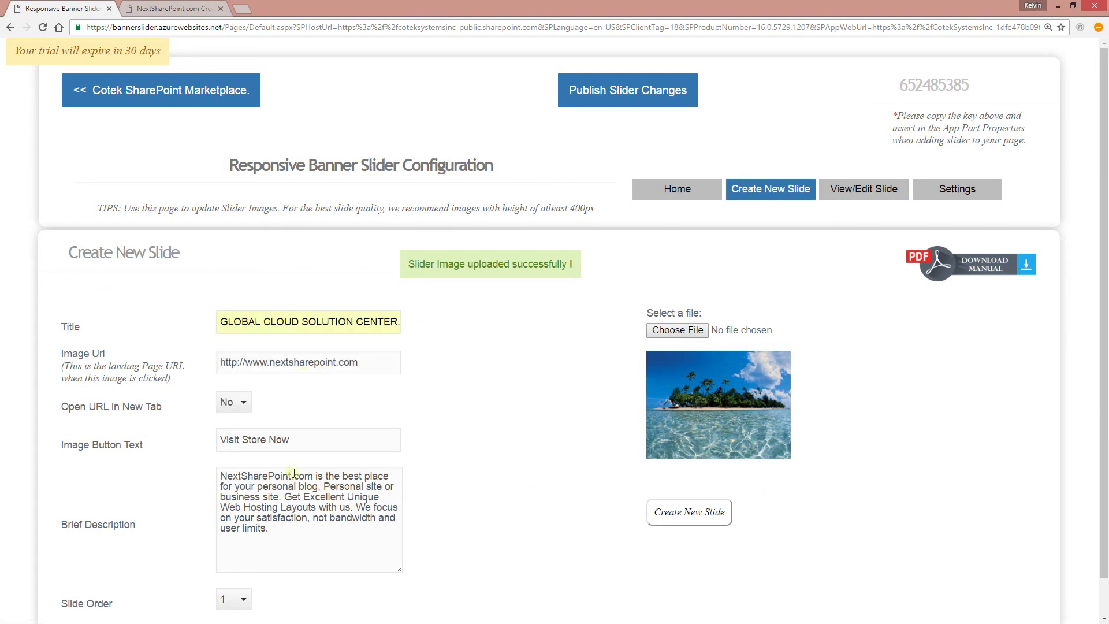
{"action": "left_click_drag", "start_coordinate": [105, 436], "coordinate": [13, 440]}
{"action": "key", "text": "BackSpace"}
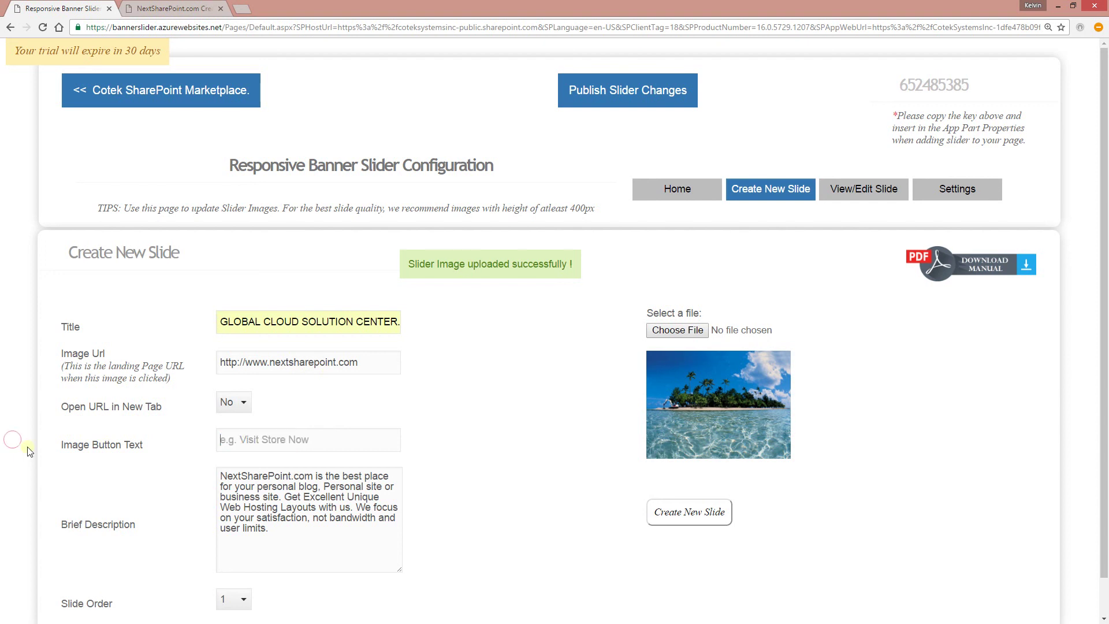
{"action": "left_click", "coordinate": [245, 440]}
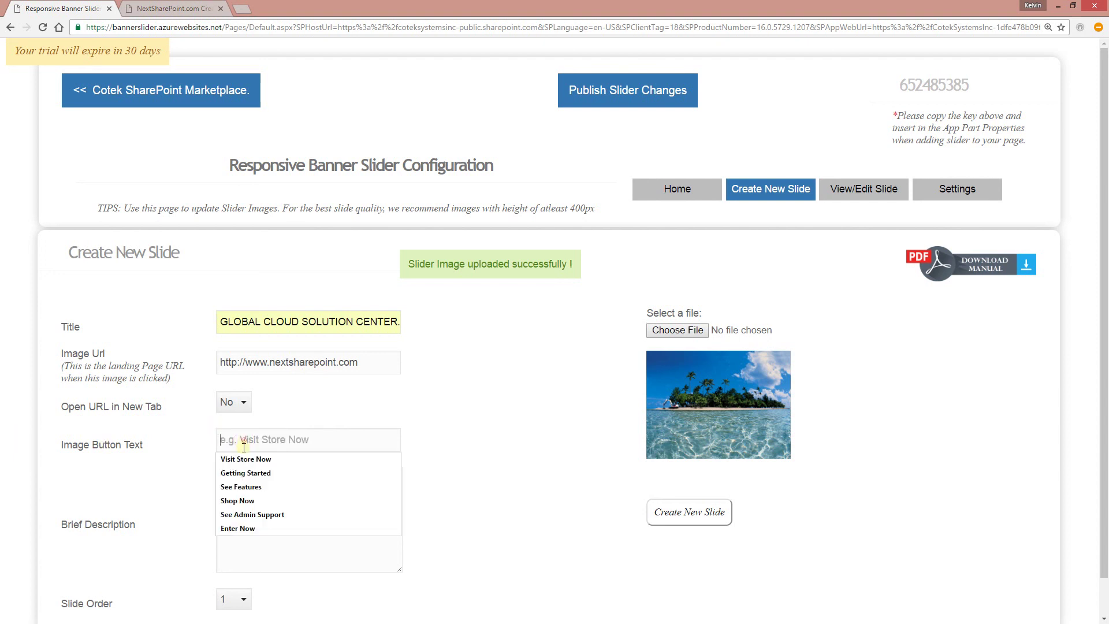
{"action": "left_click", "coordinate": [247, 525]}
- Set slide order 6 and attach image 6.jpg to the slide
{"action": "scroll", "coordinate": [462, 492], "scroll_direction": "down", "scroll_amount": 1}
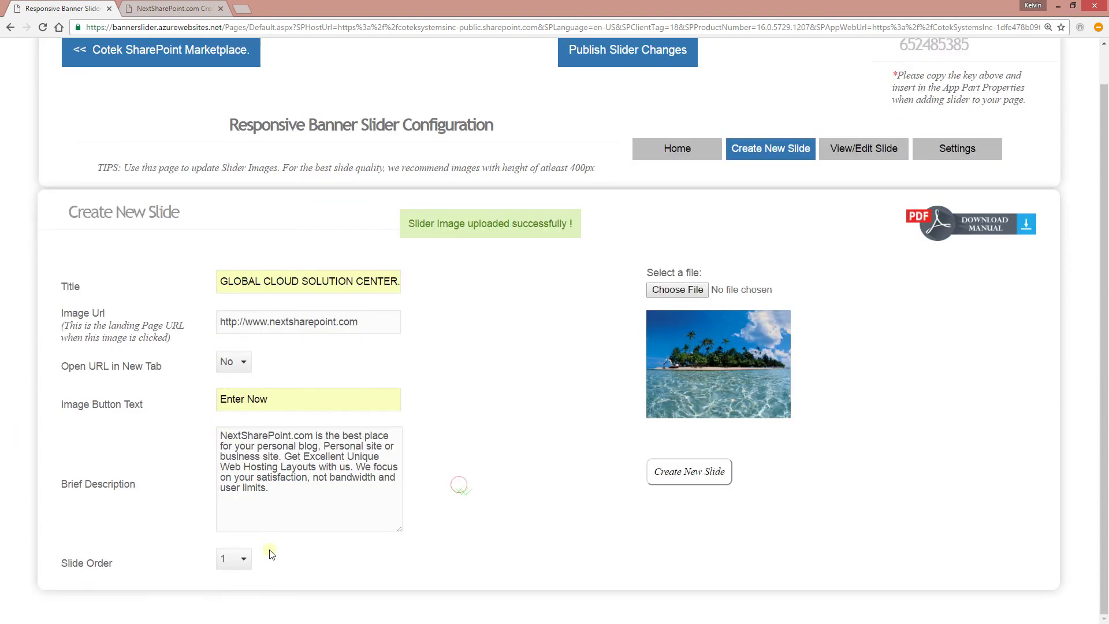
{"action": "left_click", "coordinate": [237, 560]}
{"action": "left_click", "coordinate": [239, 541]}
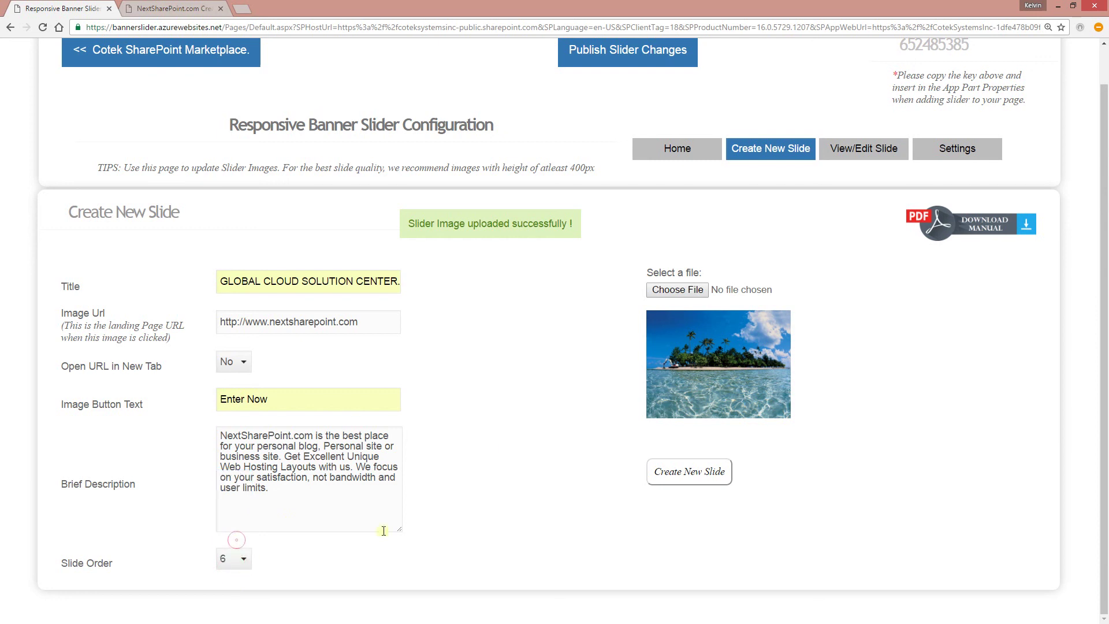
{"action": "left_click", "coordinate": [545, 416]}
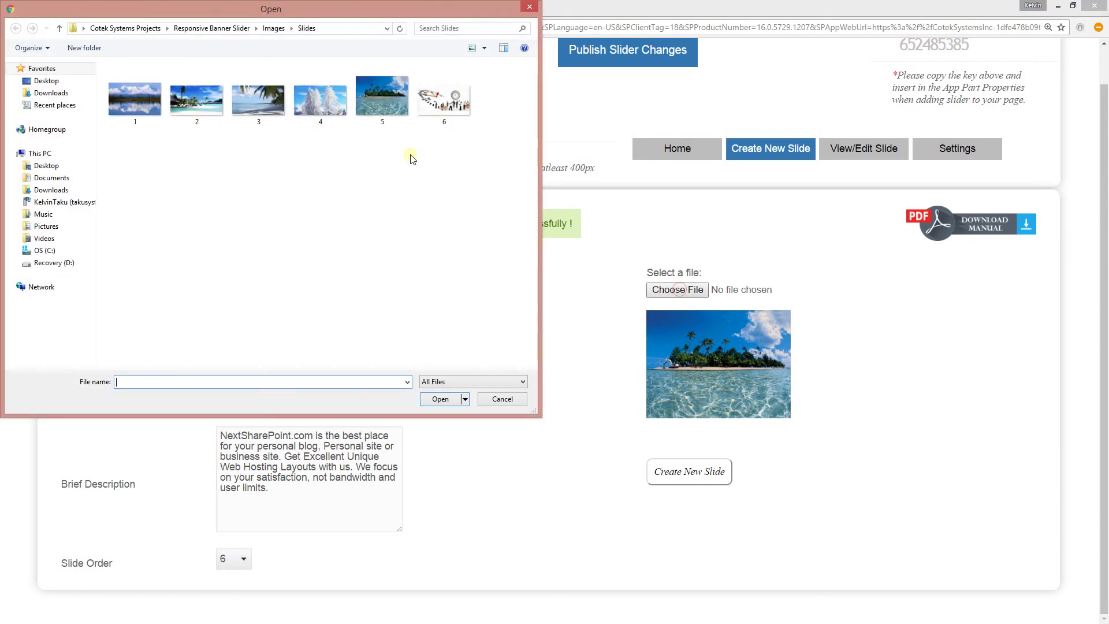
{"action": "double_click", "coordinate": [441, 104]}
{"action": "left_click", "coordinate": [689, 471]}
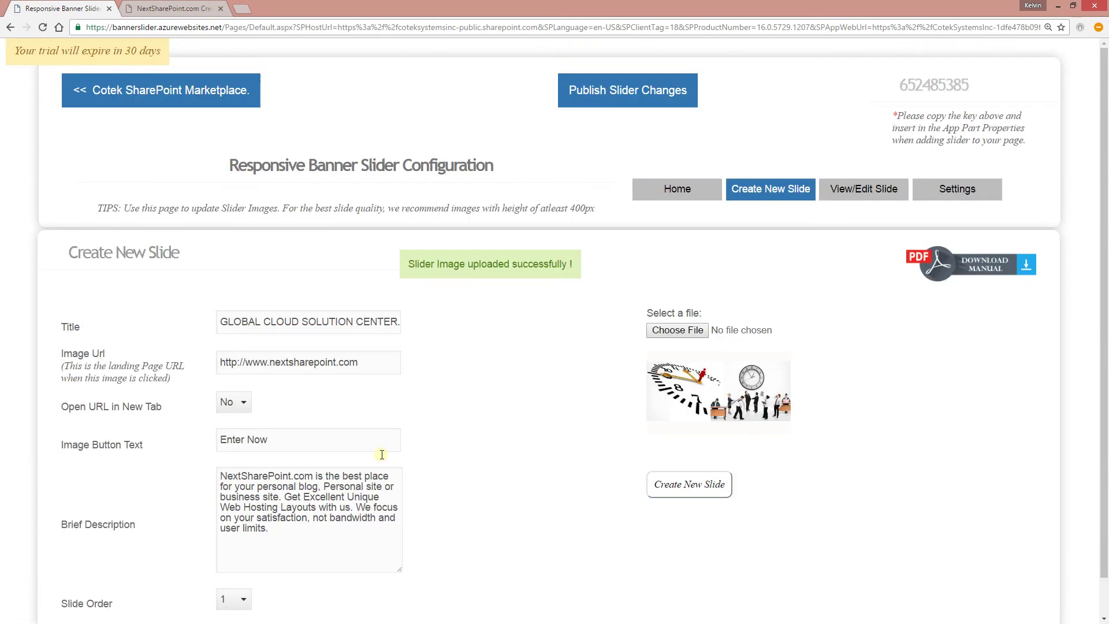
{"action": "left_click", "coordinate": [173, 8]}
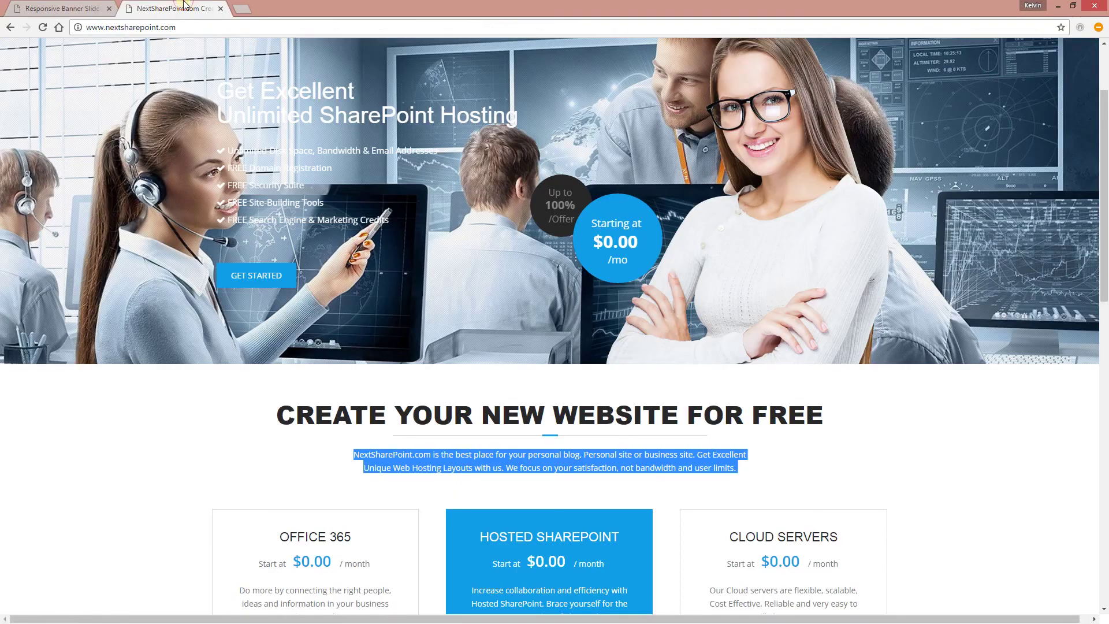
{"action": "left_click", "coordinate": [61, 8]}
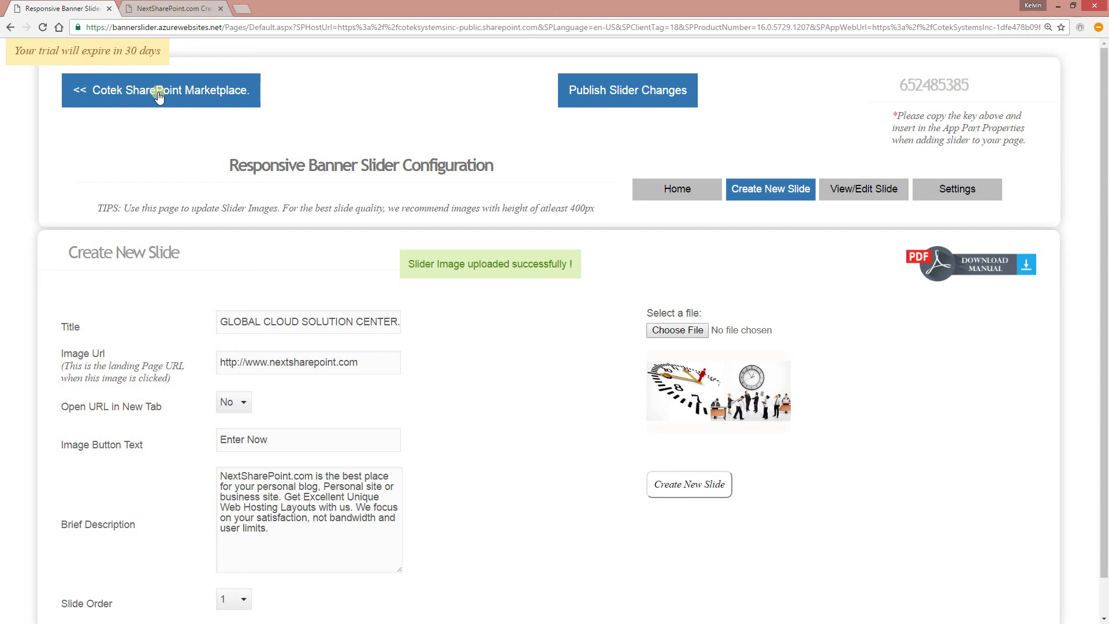
- Edit the Cotek homepage and insert the Responsive Banner Slider app part into Welcome Content
{"action": "left_click", "coordinate": [159, 94]}
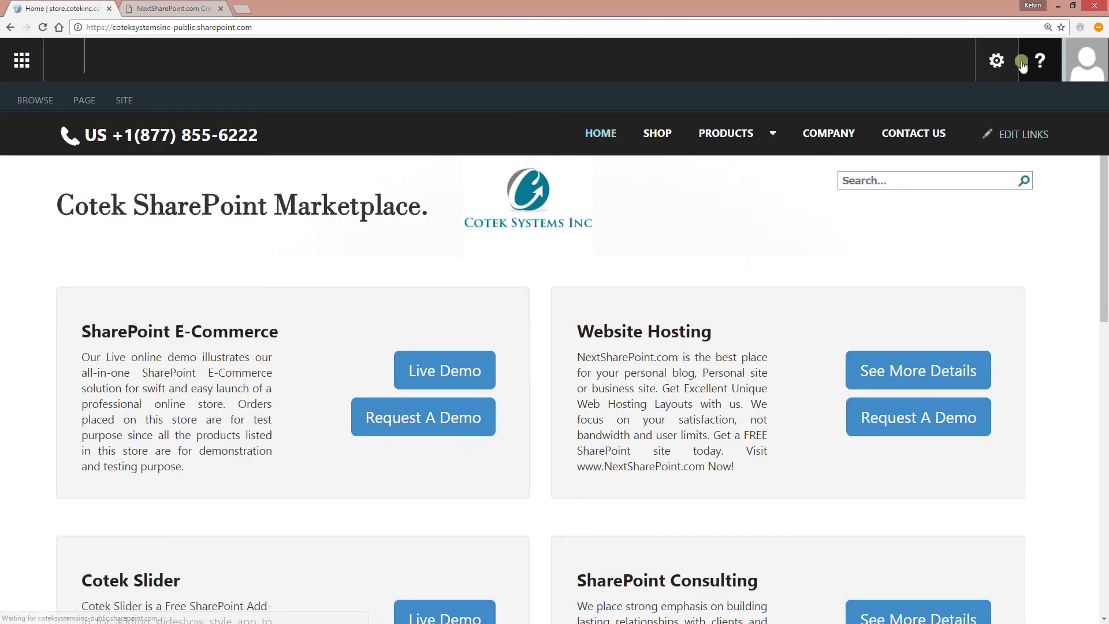
{"action": "left_click", "coordinate": [994, 58]}
{"action": "left_click", "coordinate": [915, 156]}
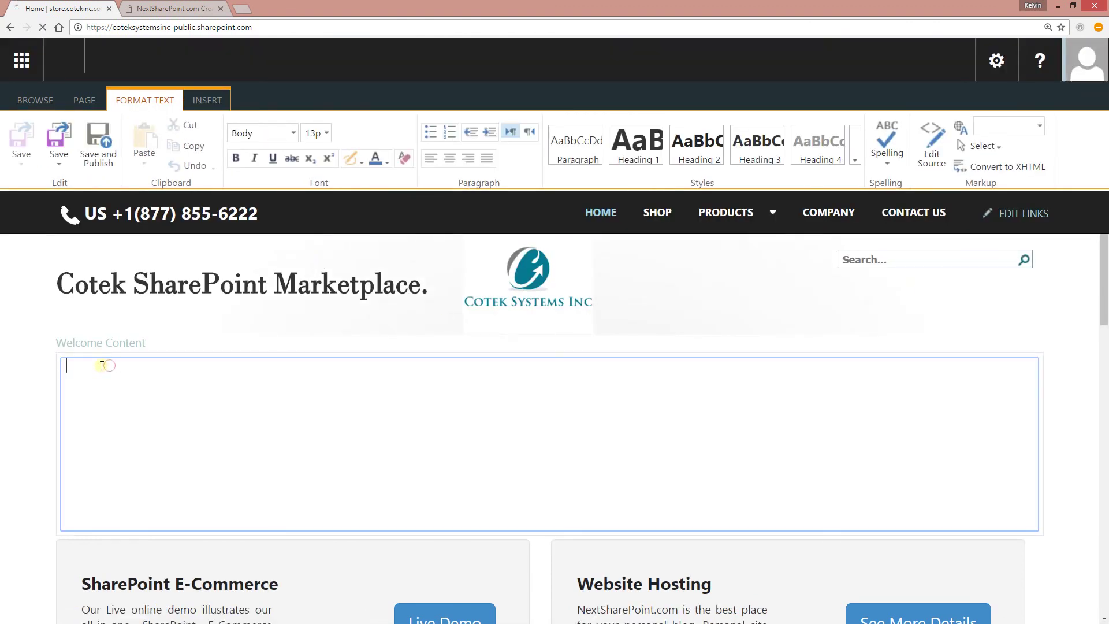
{"action": "left_click", "coordinate": [206, 101]}
{"action": "left_click", "coordinate": [406, 147]}
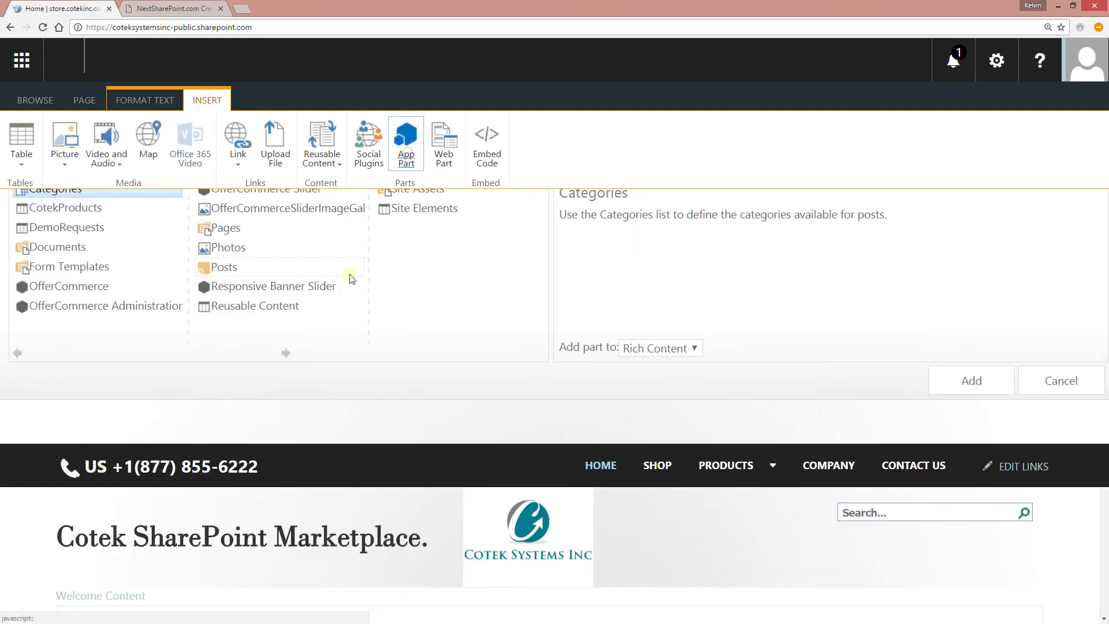
{"action": "left_click", "coordinate": [290, 288]}
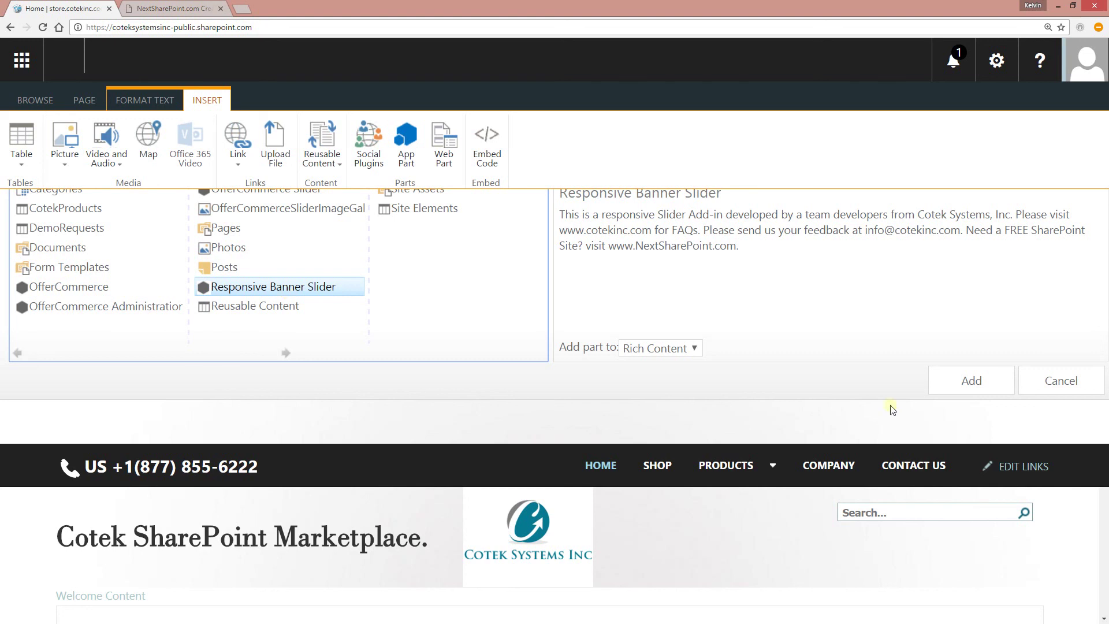
{"action": "left_click", "coordinate": [971, 380]}
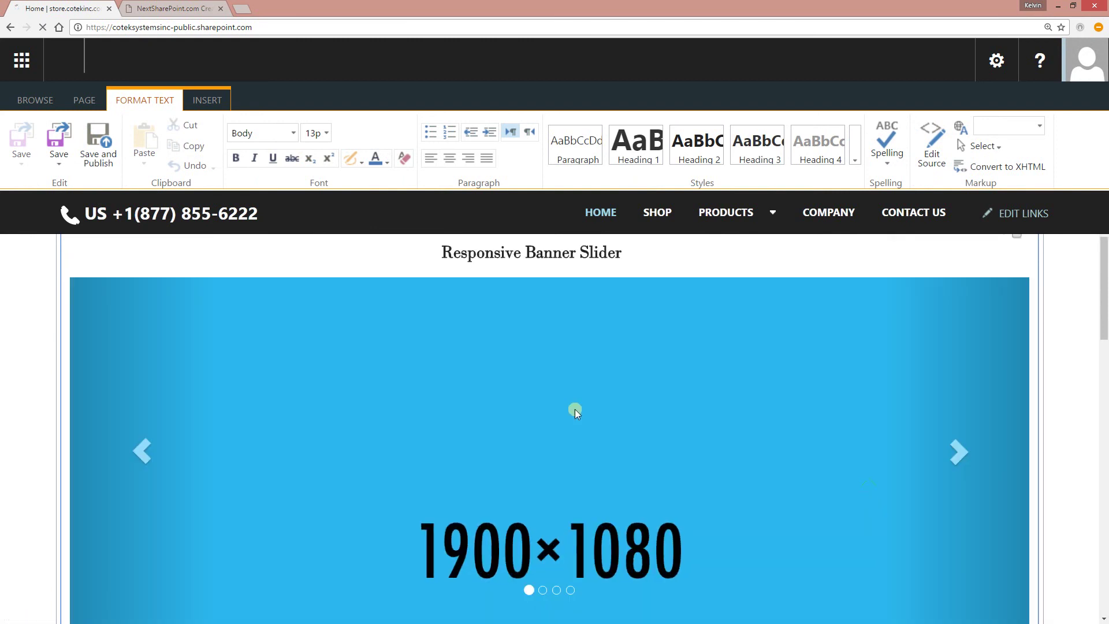
- Save and publish the homepage, then scroll to view the live banner slider
{"action": "left_click", "coordinate": [93, 149]}
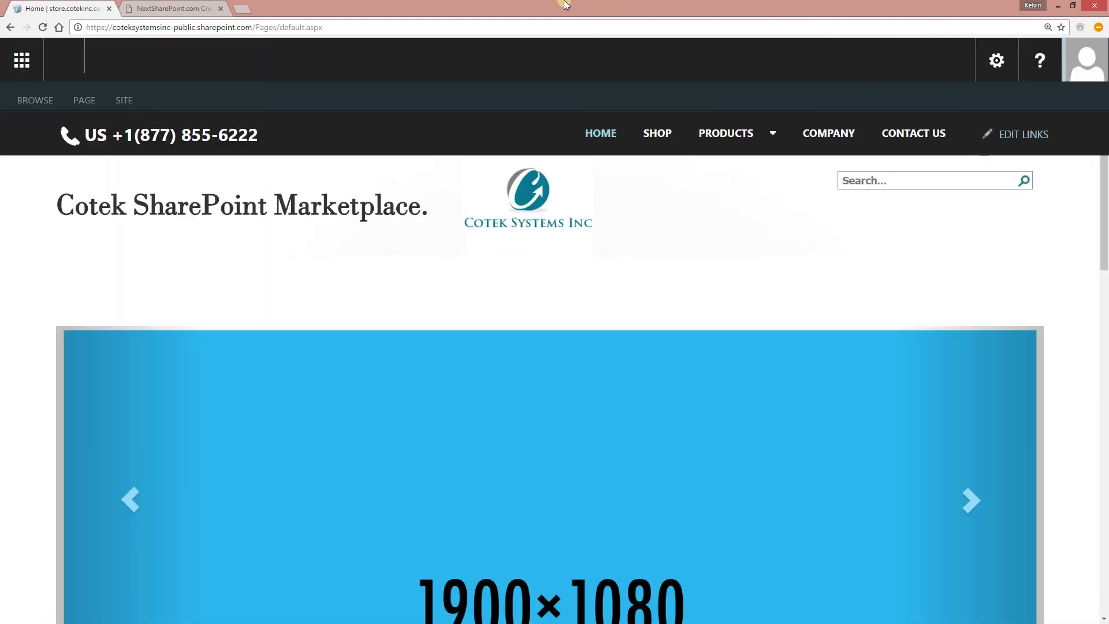
{"action": "scroll", "coordinate": [966, 239], "scroll_direction": "down", "scroll_amount": 1}
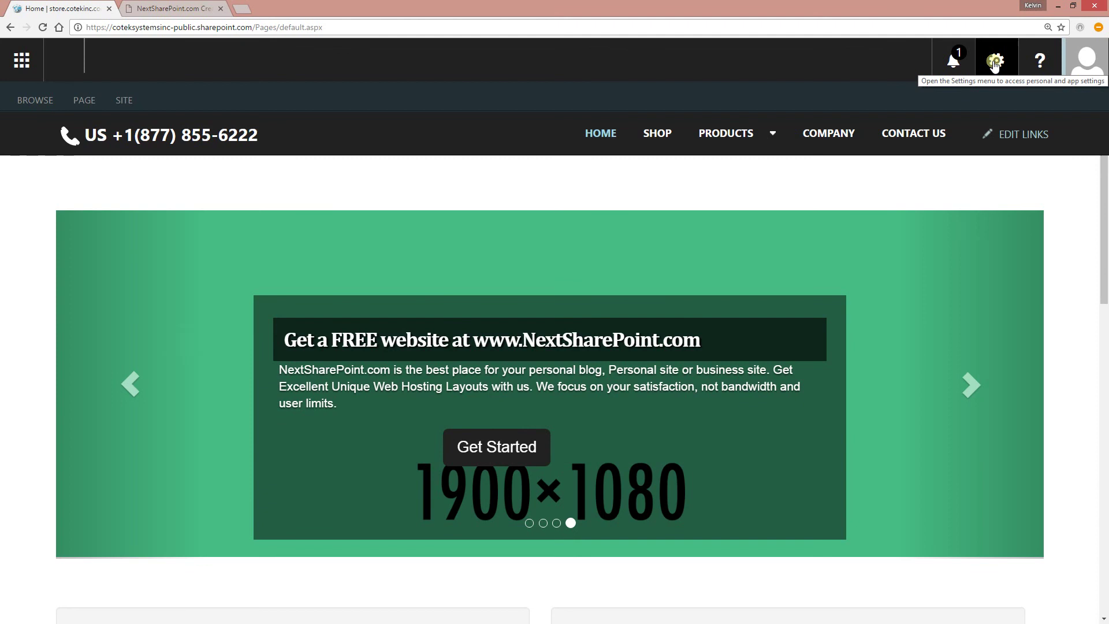
- Reopen the homepage in edit mode and save and publish it
{"action": "left_click", "coordinate": [994, 61]}
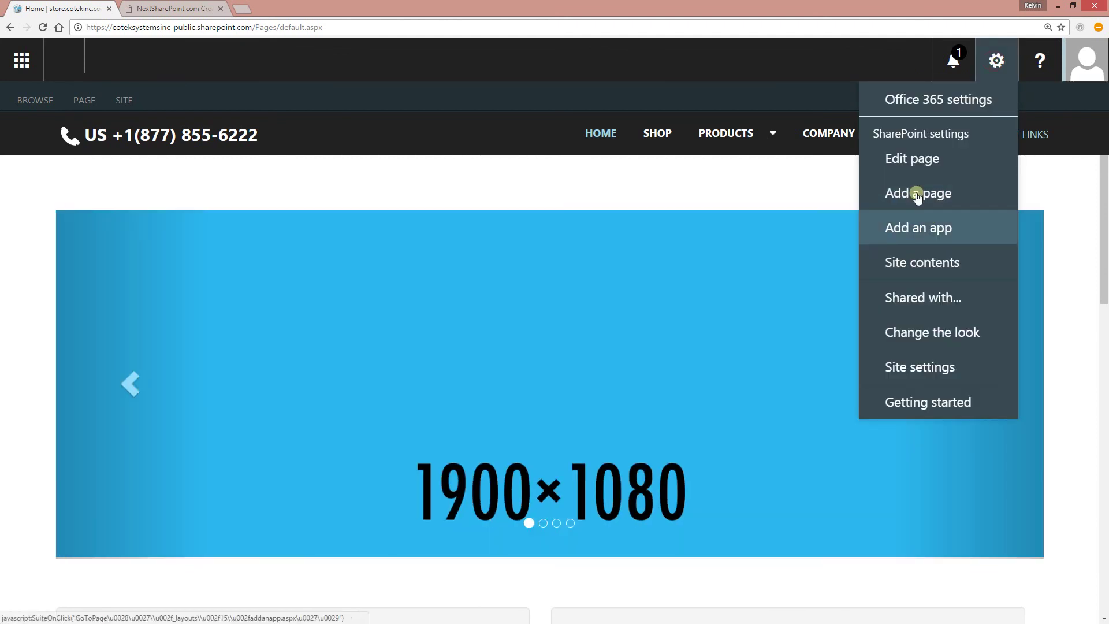
{"action": "left_click", "coordinate": [918, 157]}
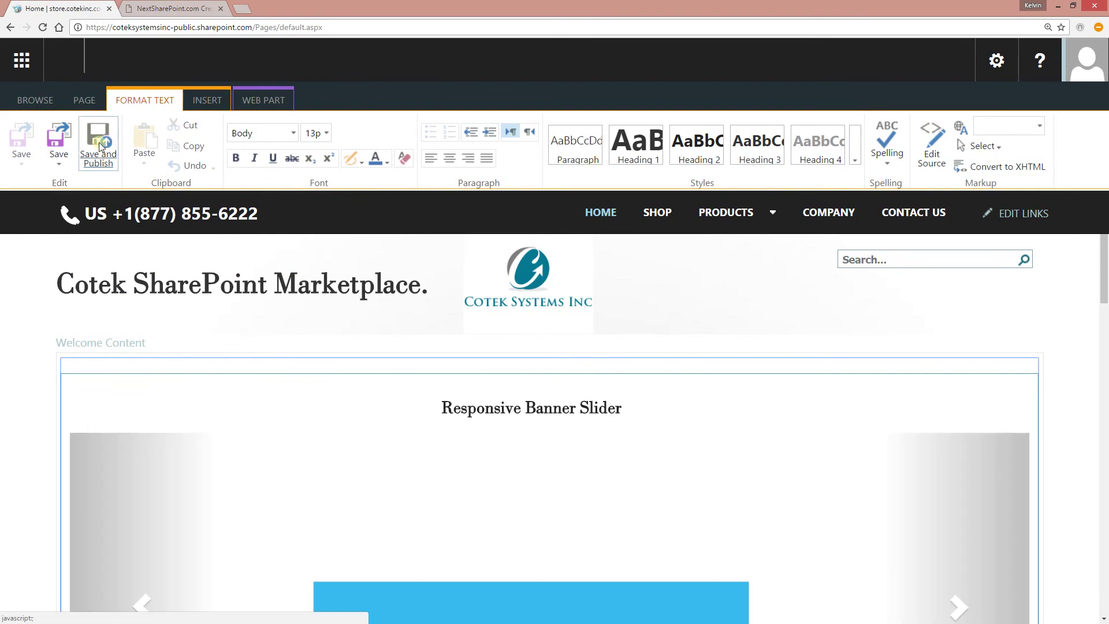
{"action": "left_click", "coordinate": [994, 61]}
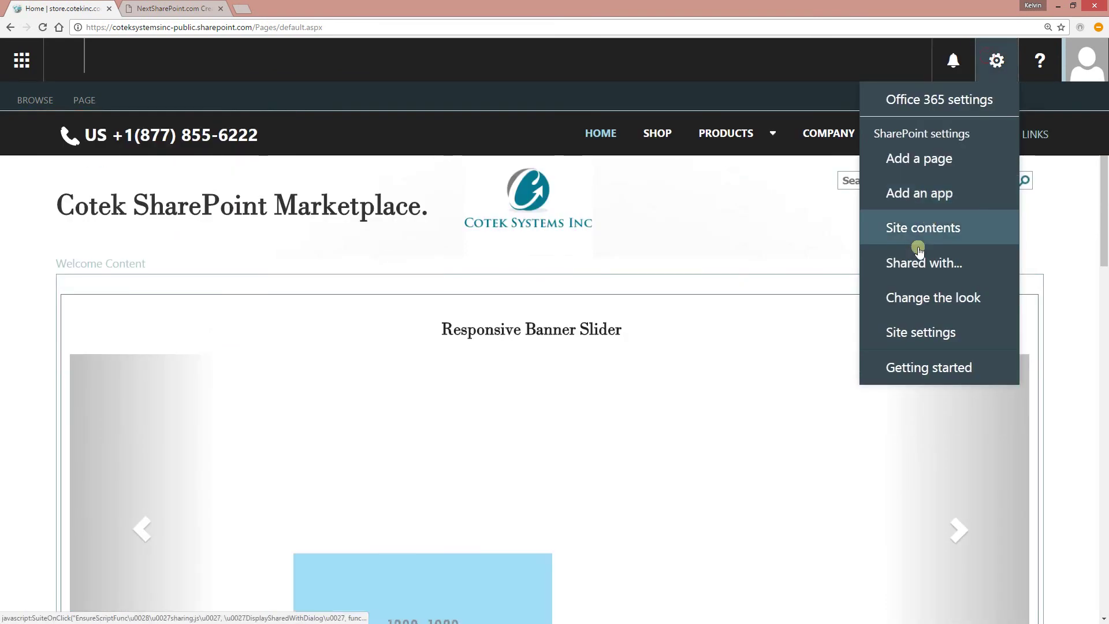
- Leave the page for Site contents and launch the Responsive Banner Slider app
{"action": "left_click", "coordinate": [920, 227]}
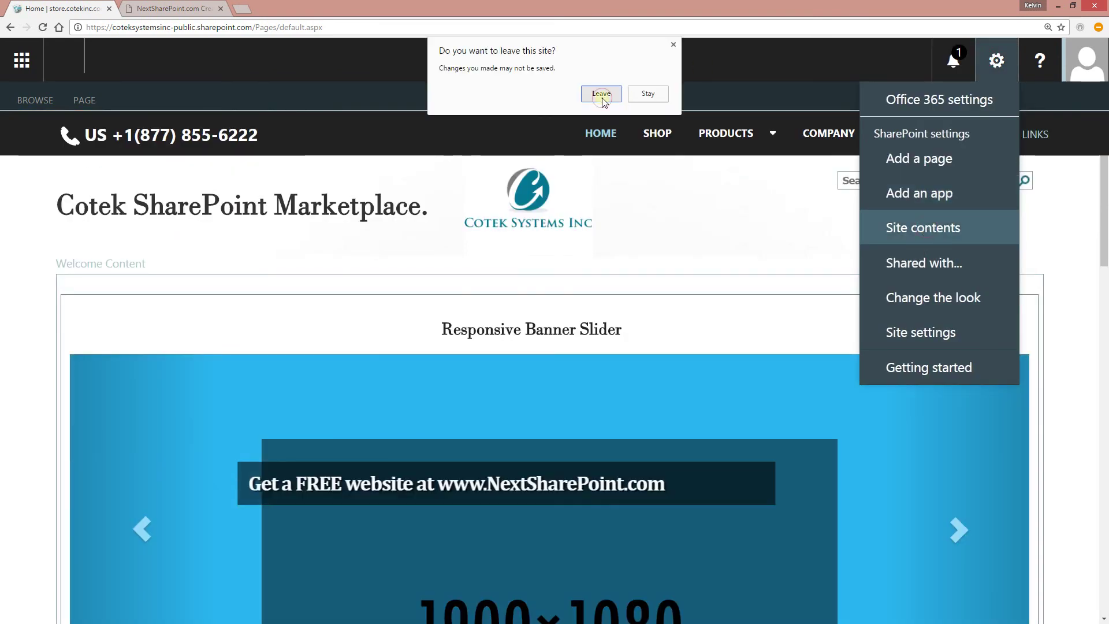
{"action": "left_click", "coordinate": [601, 99]}
{"action": "scroll", "coordinate": [839, 357], "scroll_direction": "down", "scroll_amount": 1}
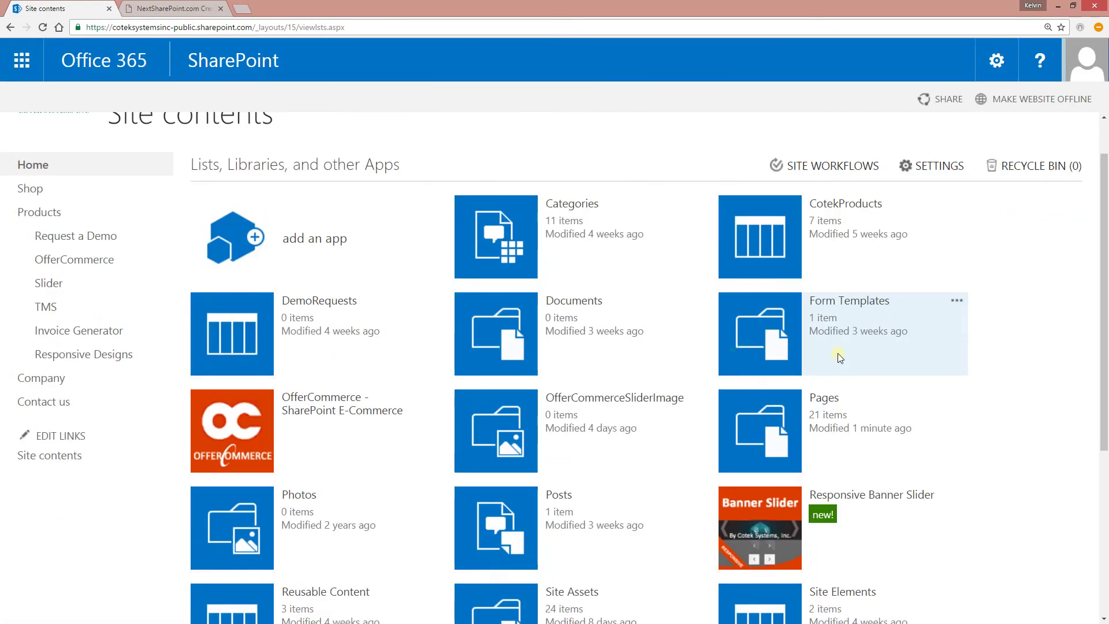
{"action": "left_click", "coordinate": [769, 461]}
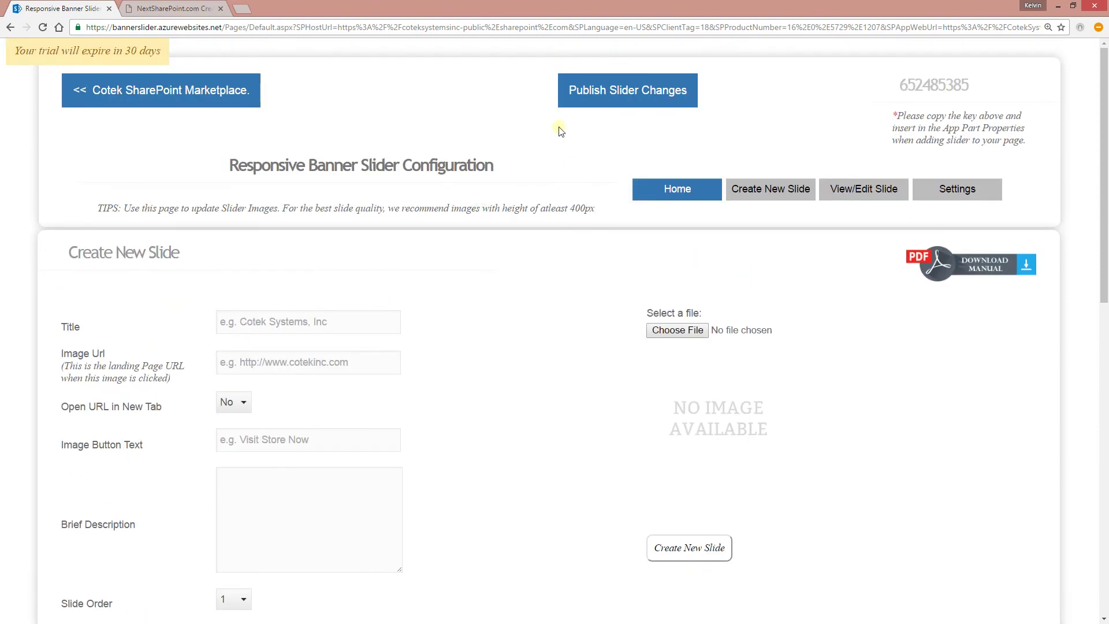
- Publish the slider changes, select the slider key, and return to the Cotek homepage
{"action": "left_click", "coordinate": [599, 94]}
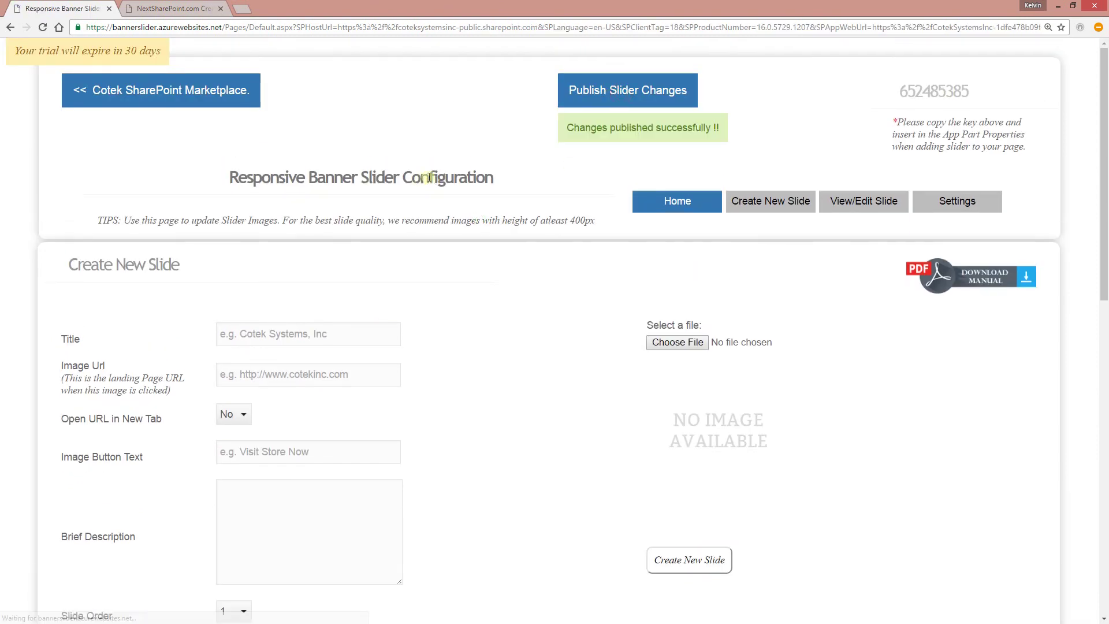
{"action": "triple_click", "coordinate": [627, 133]}
{"action": "left_click", "coordinate": [594, 153]}
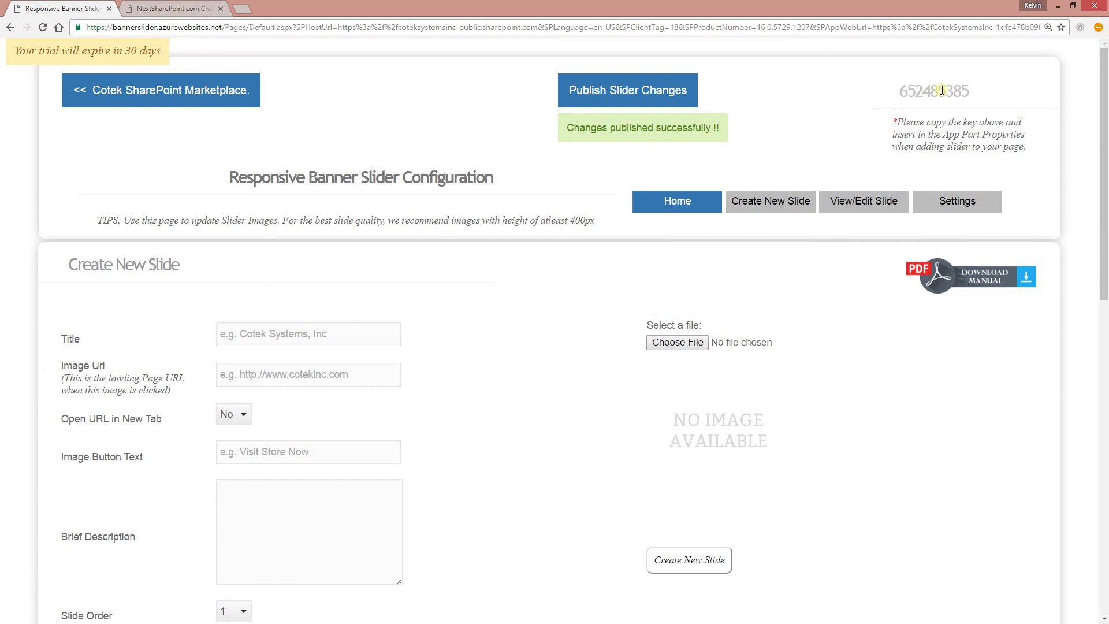
{"action": "double_click", "coordinate": [940, 90]}
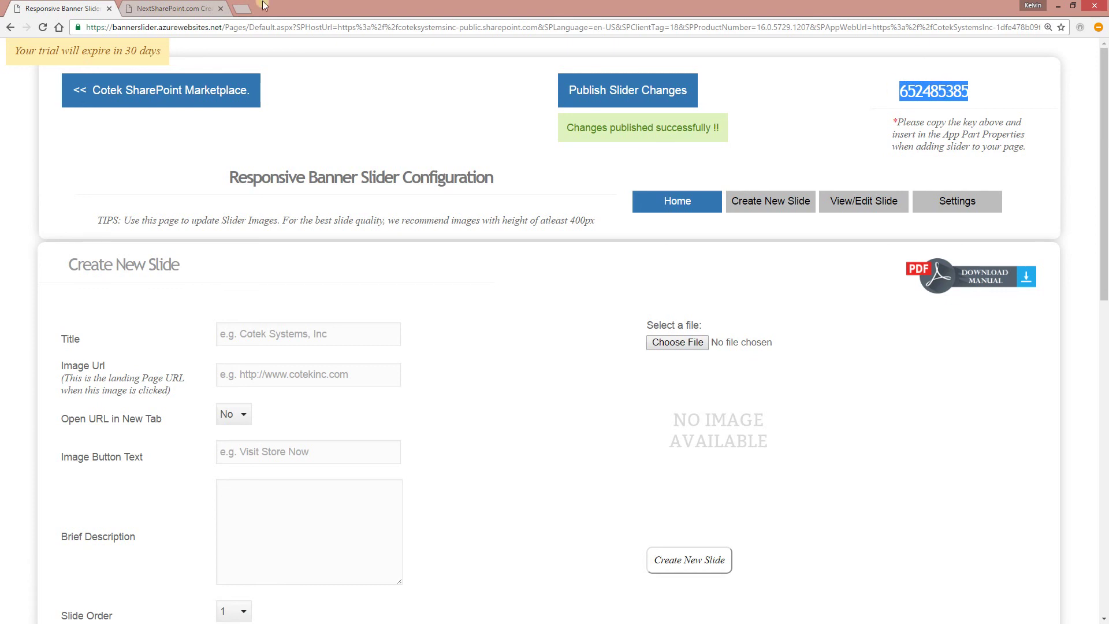
{"action": "left_click", "coordinate": [173, 91]}
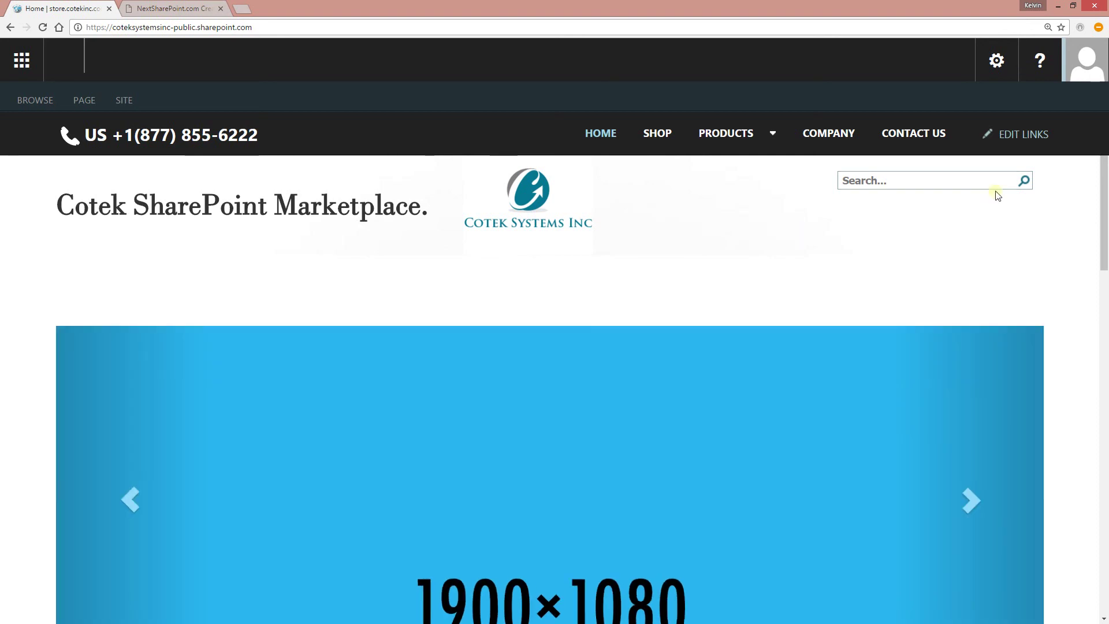
- Return to the Cotek homepage and choose Edit page from the settings gear
{"action": "left_click", "coordinate": [997, 63]}
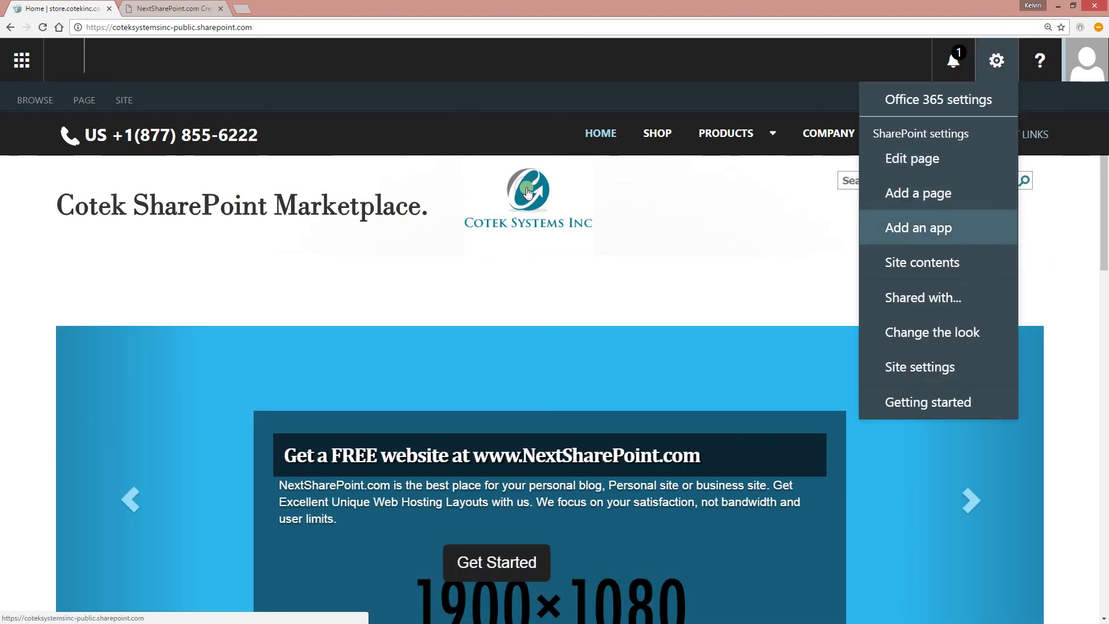
{"action": "left_click", "coordinate": [656, 225]}
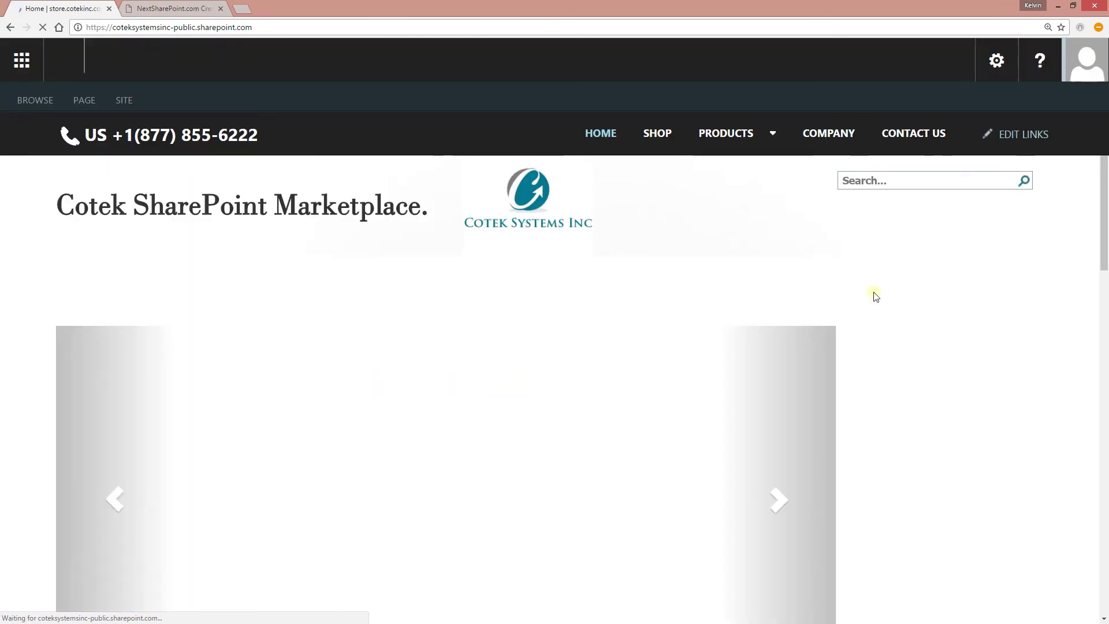
{"action": "scroll", "coordinate": [941, 290], "scroll_direction": "down", "scroll_amount": 1}
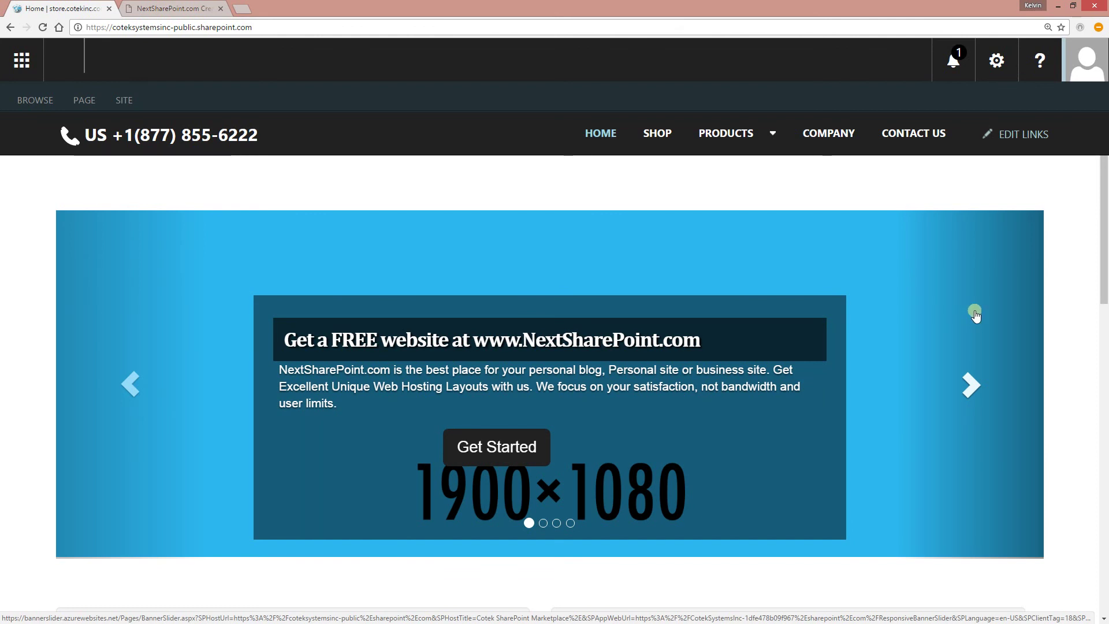
{"action": "scroll", "coordinate": [983, 293], "scroll_direction": "up", "scroll_amount": 1}
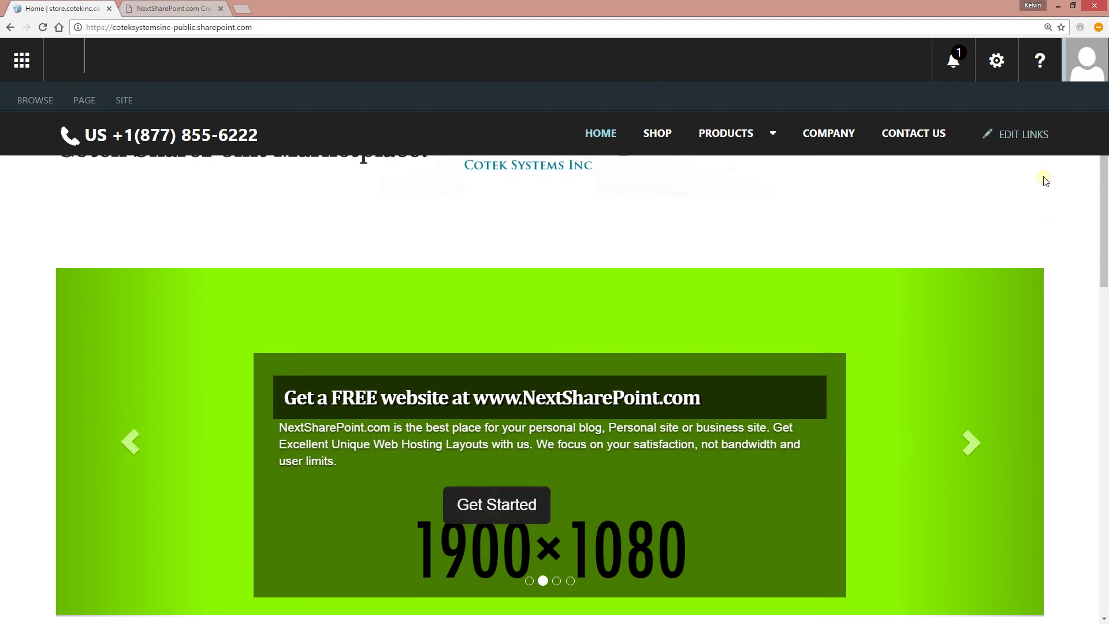
{"action": "left_click", "coordinate": [996, 60]}
{"action": "left_click", "coordinate": [924, 157]}
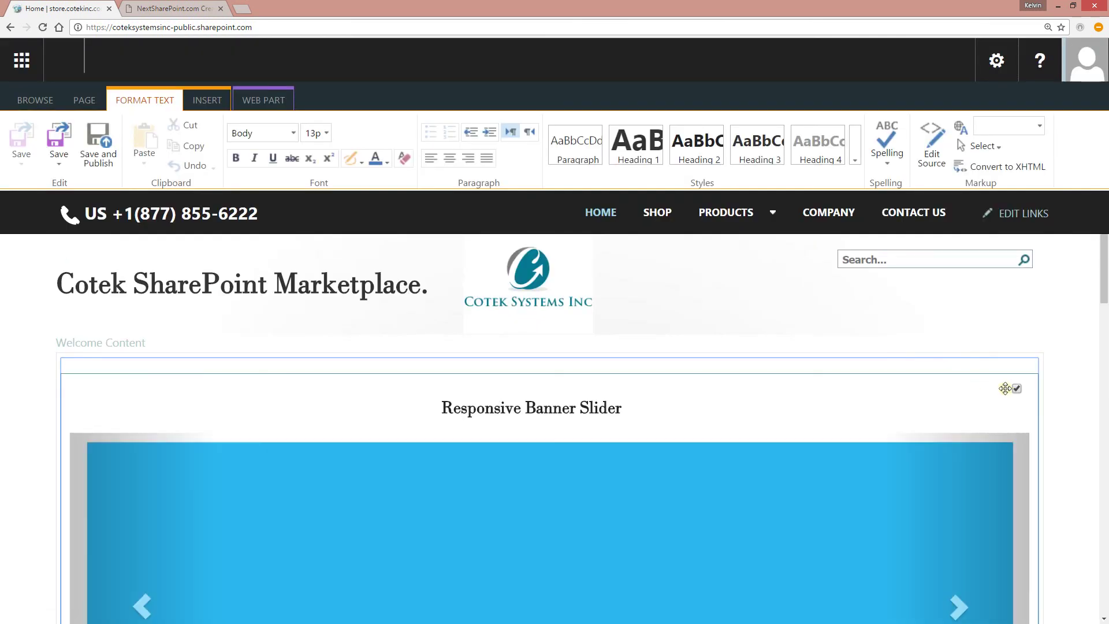
- Set the banner slider web part's Chrome Type to None, paste the Slider Add-in Key, and apply
{"action": "left_click", "coordinate": [1005, 387]}
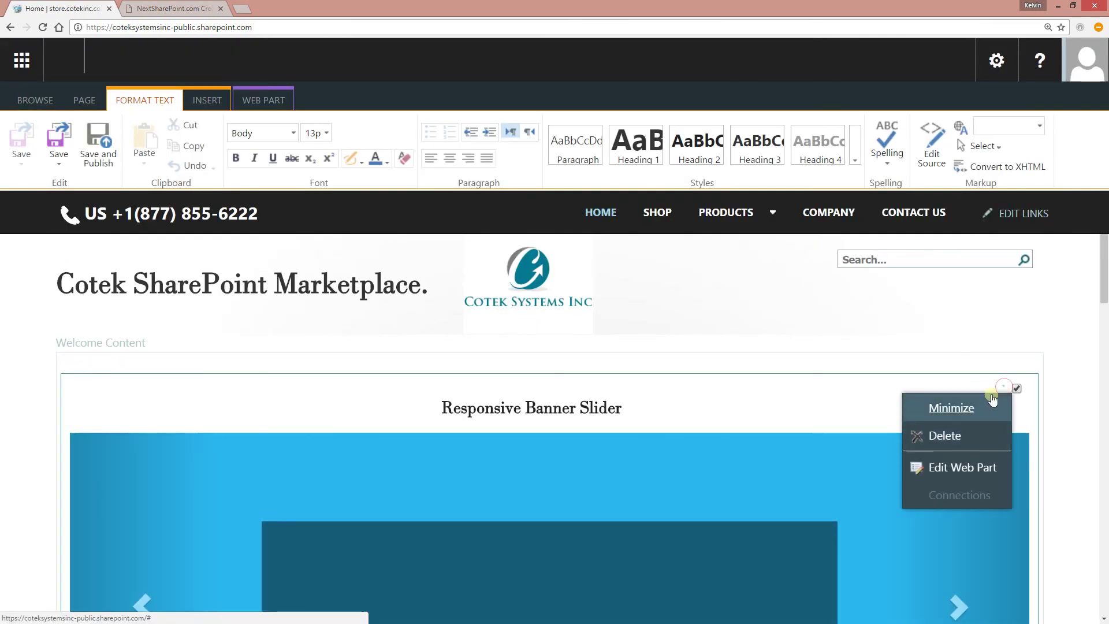
{"action": "left_click", "coordinate": [962, 469]}
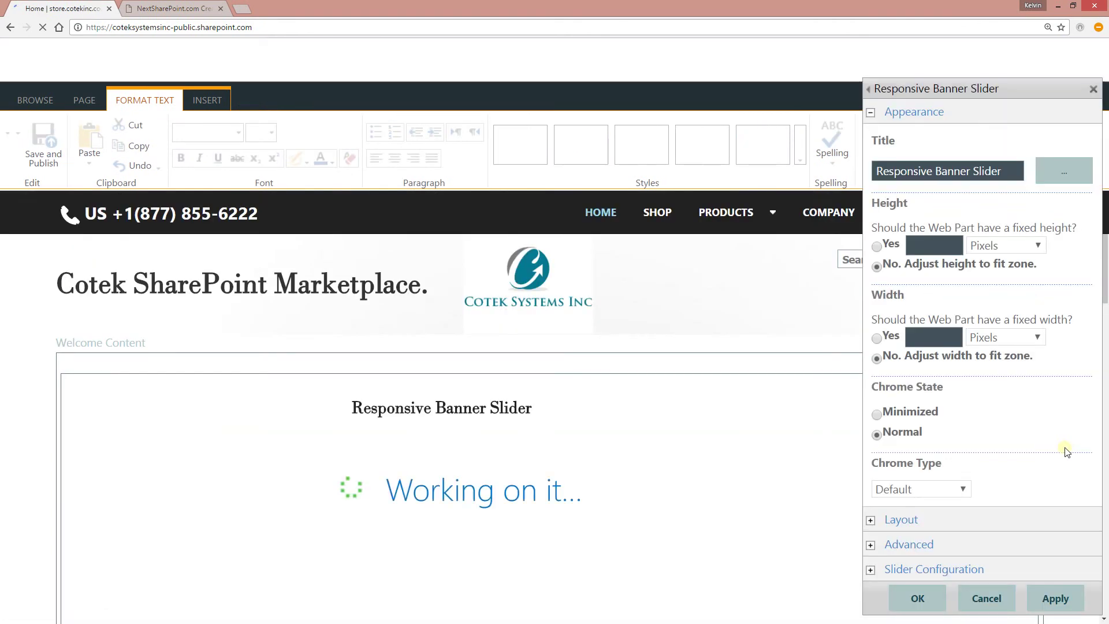
{"action": "left_click", "coordinate": [908, 491]}
{"action": "left_click", "coordinate": [924, 530]}
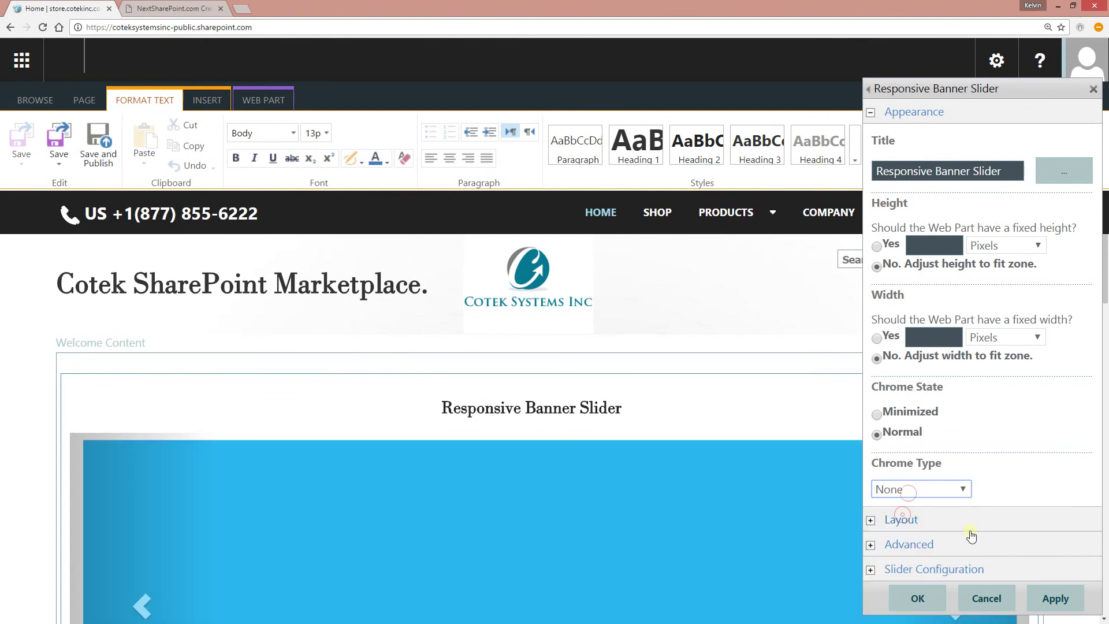
{"action": "left_click", "coordinate": [1011, 466]}
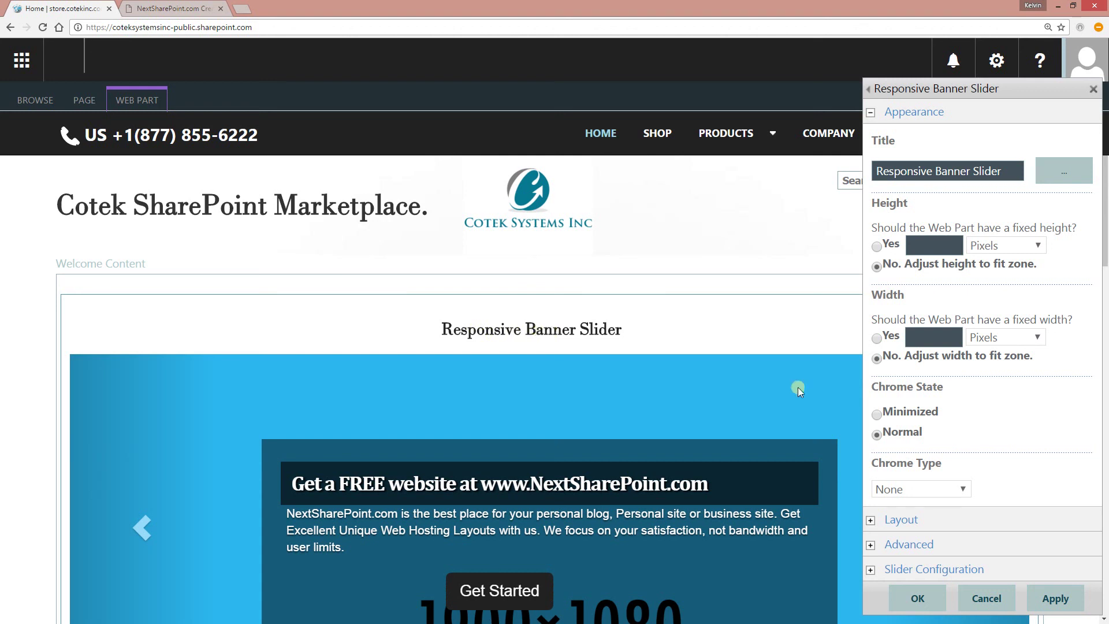
{"action": "left_click", "coordinate": [892, 568]}
{"action": "left_click", "coordinate": [901, 561]}
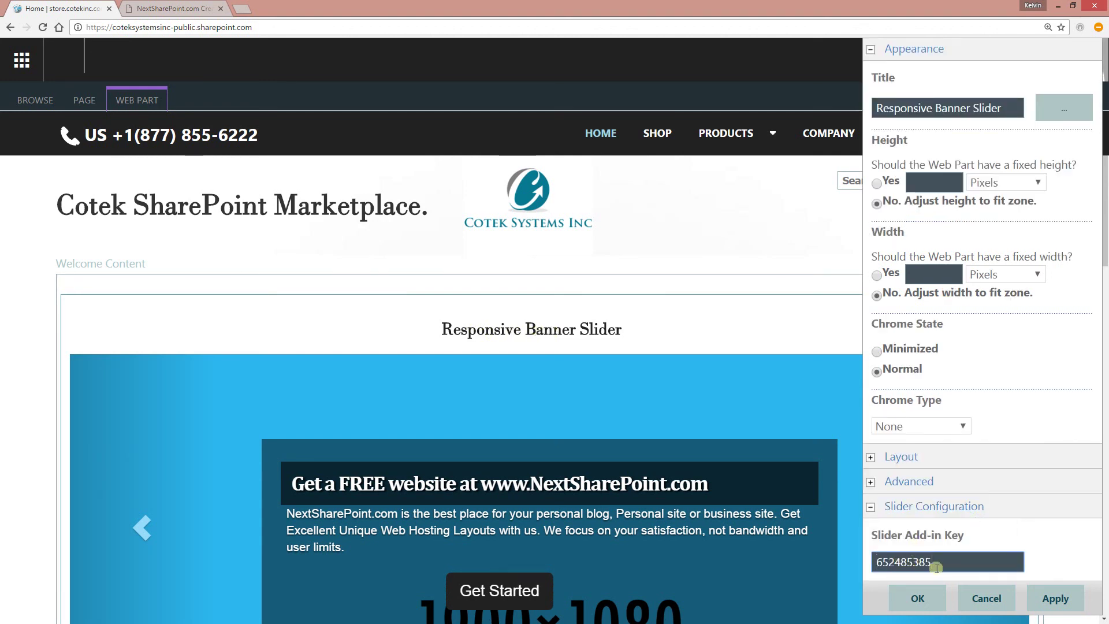
{"action": "left_click", "coordinate": [918, 598]}
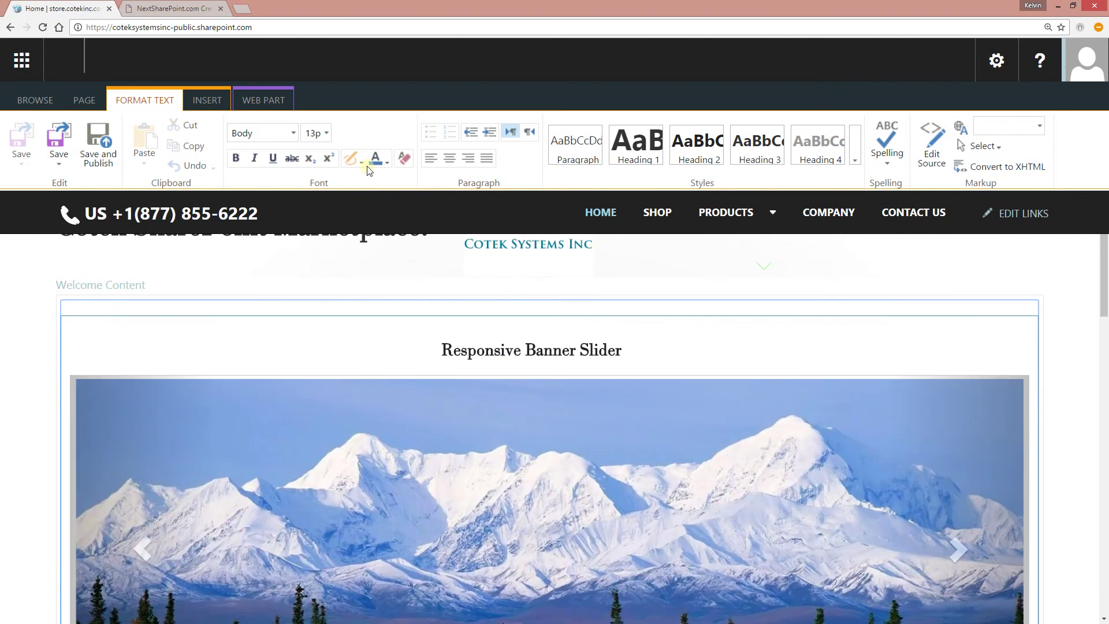
- Save and publish the edited Cotek homepage, then view the e-commerce slide
{"action": "left_click", "coordinate": [98, 145]}
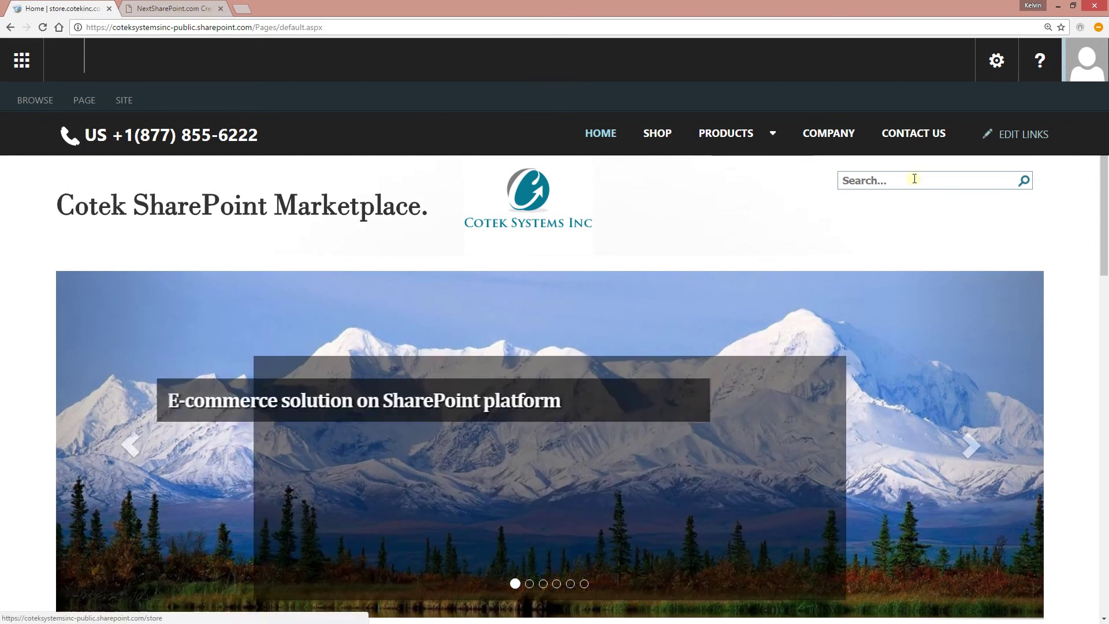
{"action": "scroll", "coordinate": [1027, 220], "scroll_direction": "down", "scroll_amount": 1}
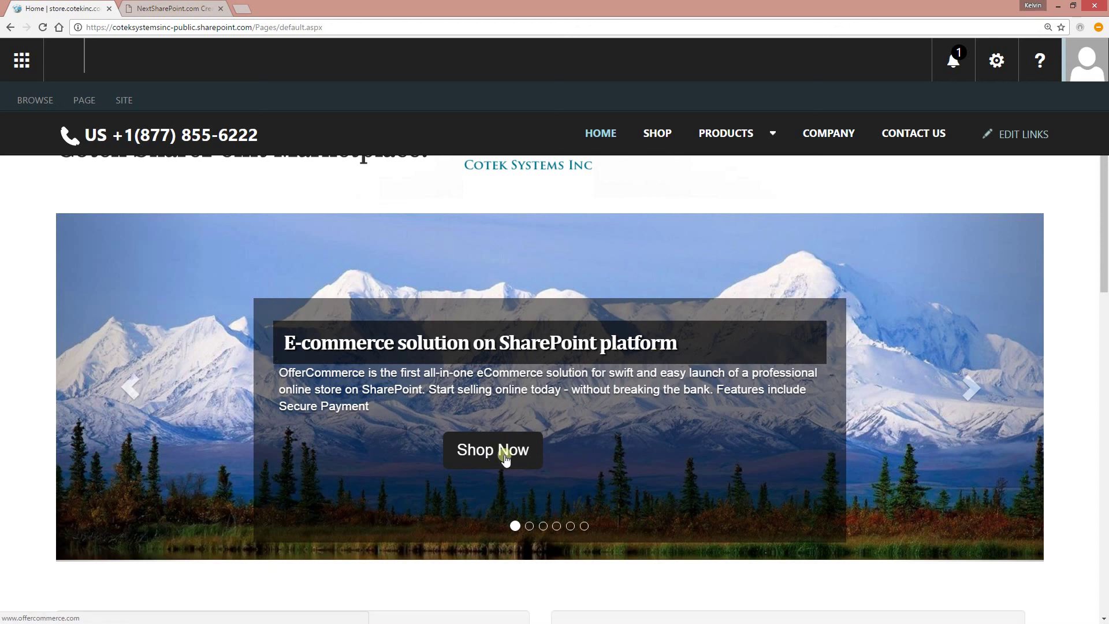
- Test the Shop Now link to OfferCommerce and the next slide's Visit Store Now link to NextSharePoint
{"action": "left_click", "coordinate": [505, 459]}
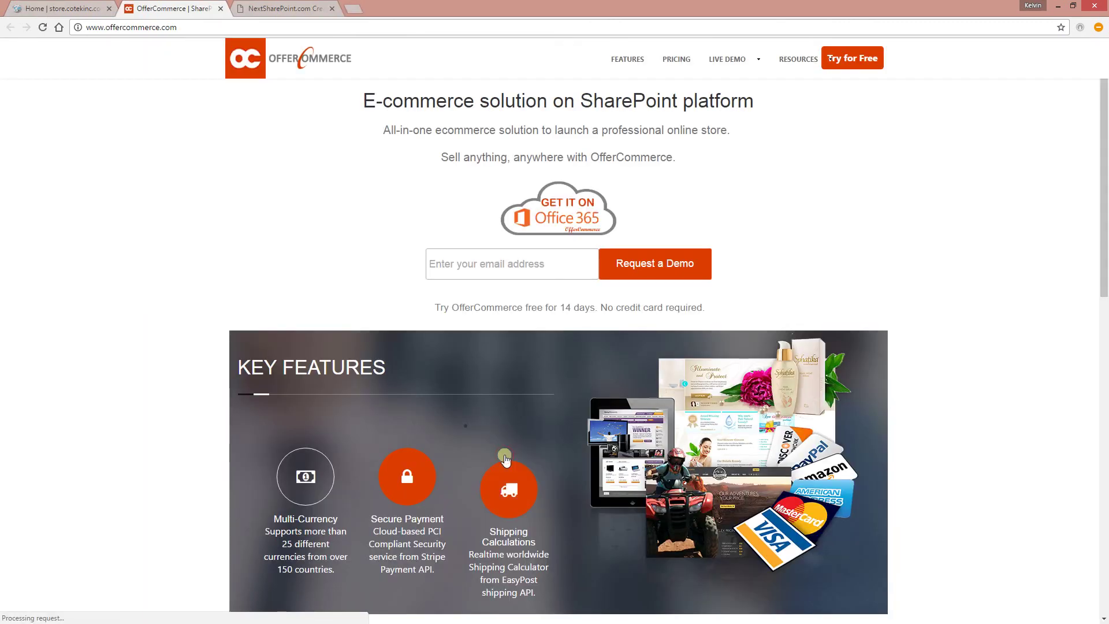
{"action": "left_click", "coordinate": [44, 9]}
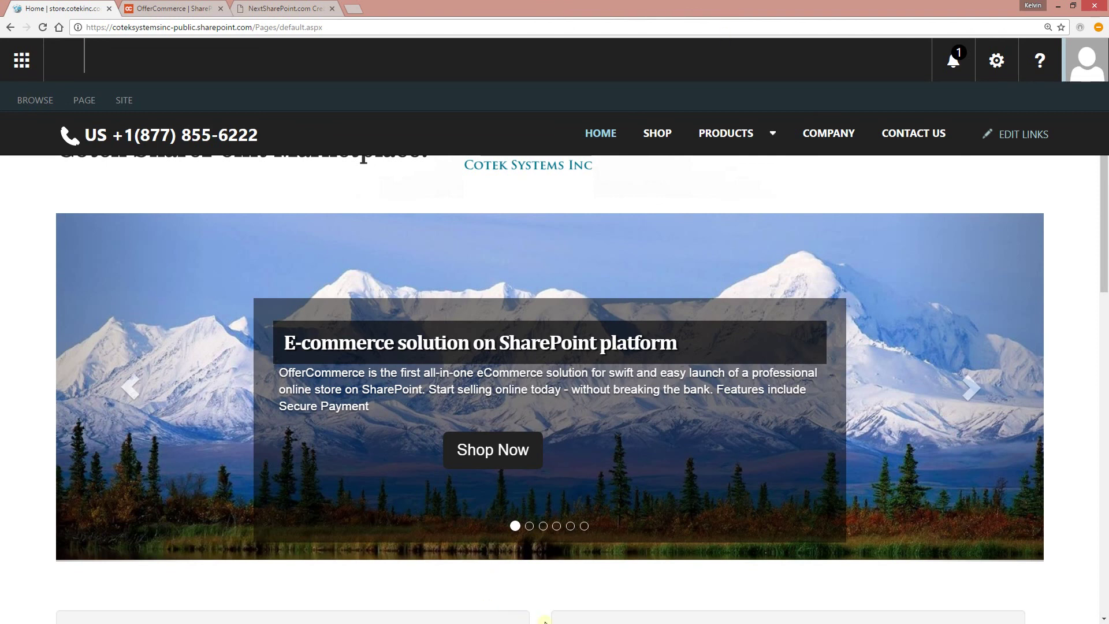
{"action": "left_click", "coordinate": [529, 526]}
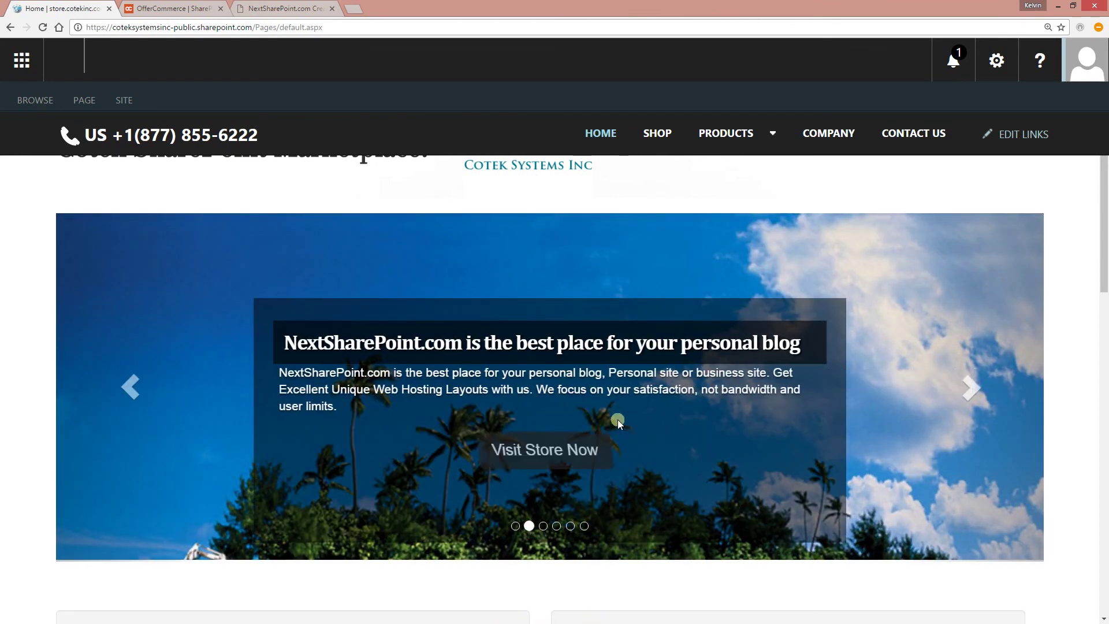
{"action": "left_click", "coordinate": [522, 453]}
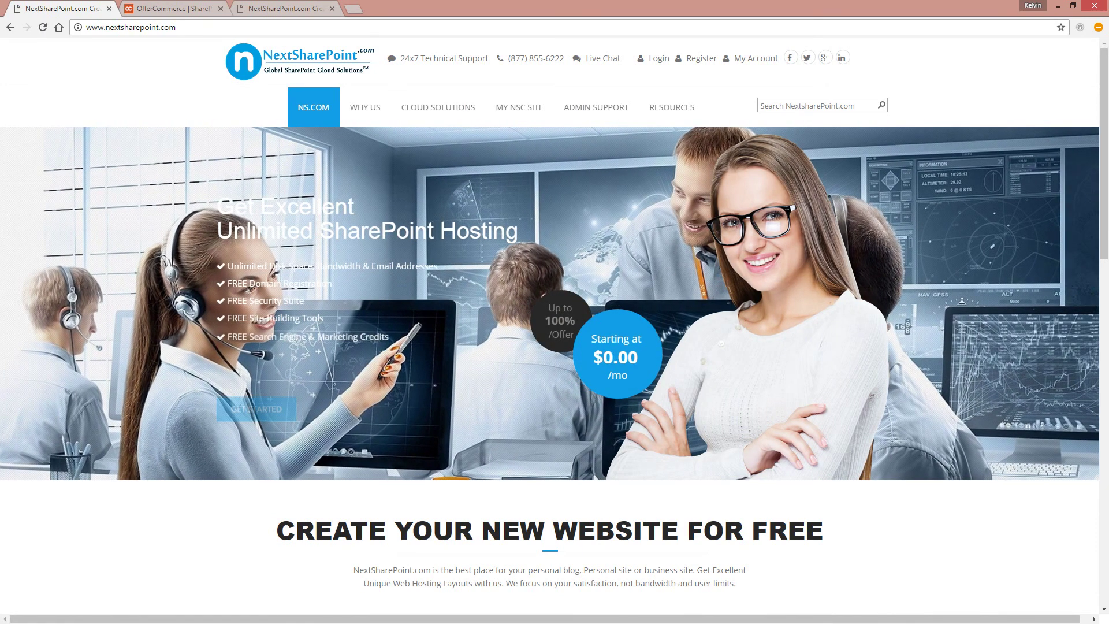
{"action": "key", "text": "alt+Left"}
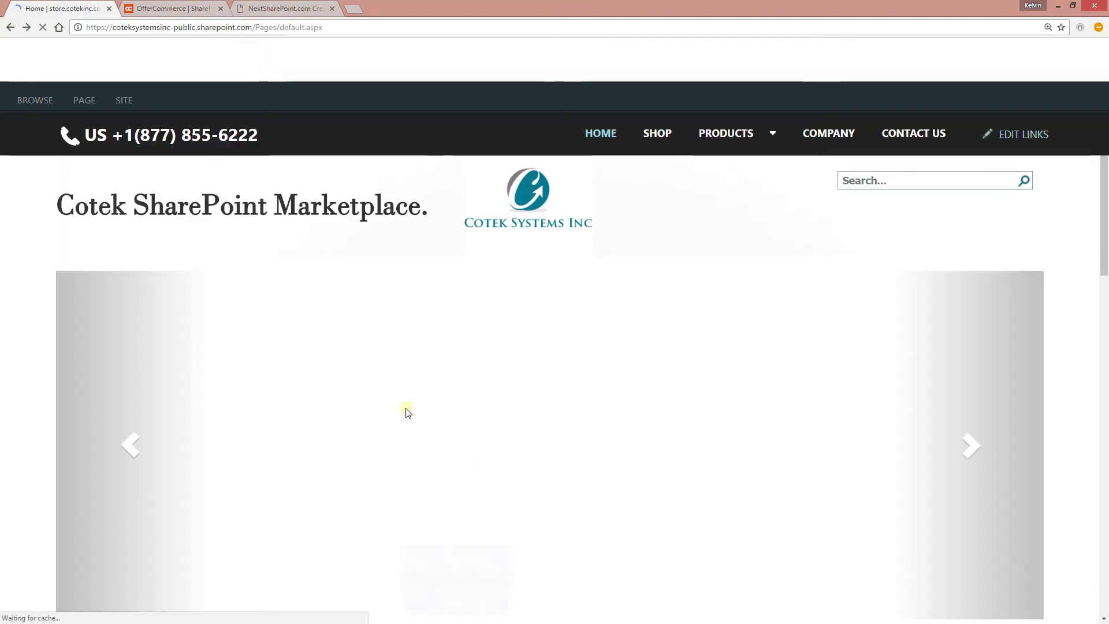
{"action": "scroll", "coordinate": [612, 347], "scroll_direction": "down", "scroll_amount": 2}
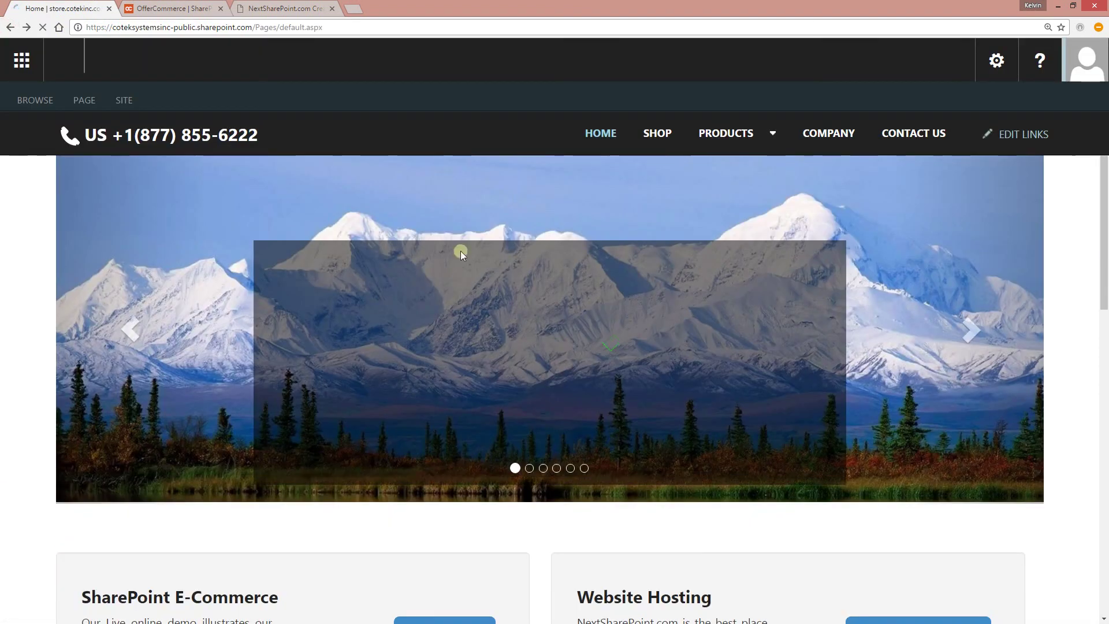
{"action": "scroll", "coordinate": [551, 330], "scroll_direction": "up", "scroll_amount": 2}
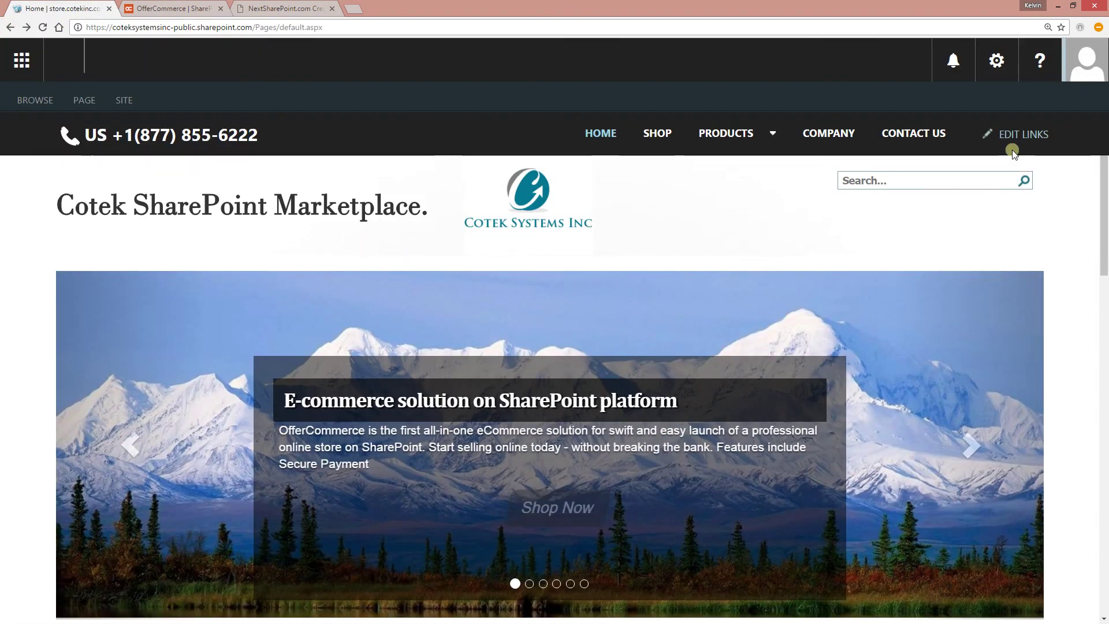
- Launch the Responsive Banner Slider app from Site contents and open its Settings page
{"action": "left_click", "coordinate": [998, 78]}
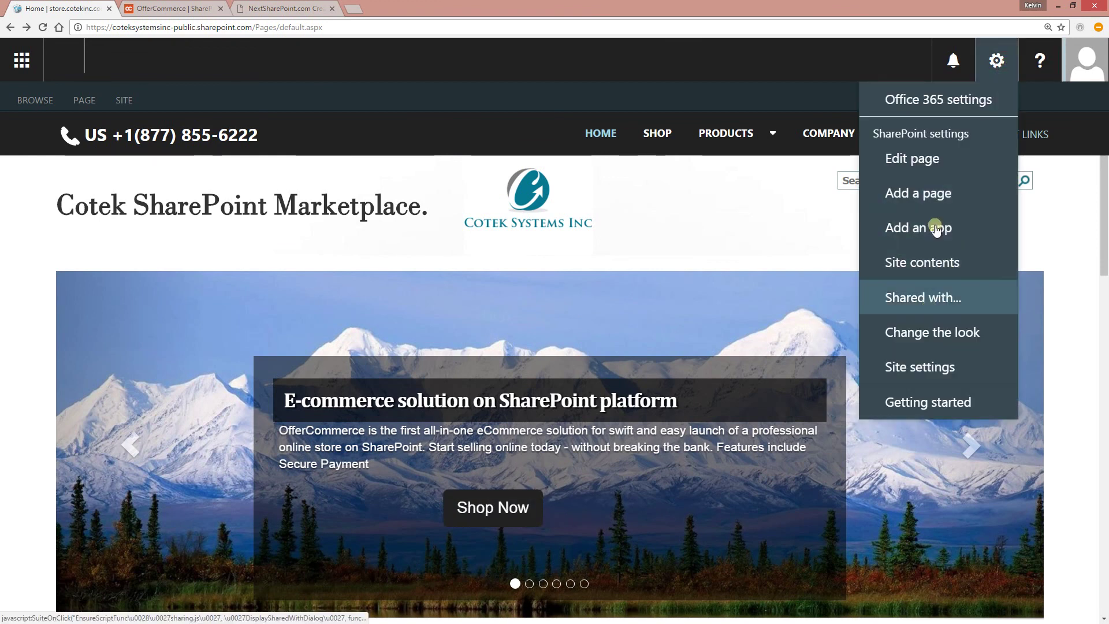
{"action": "left_click", "coordinate": [922, 267]}
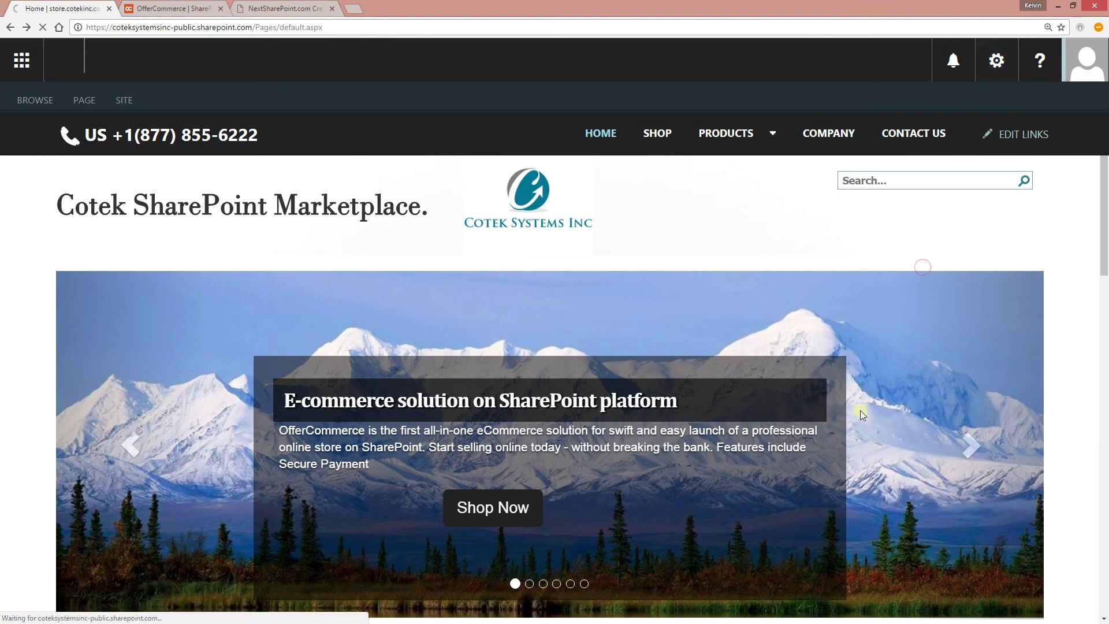
{"action": "scroll", "coordinate": [760, 522], "scroll_direction": "down", "scroll_amount": 1}
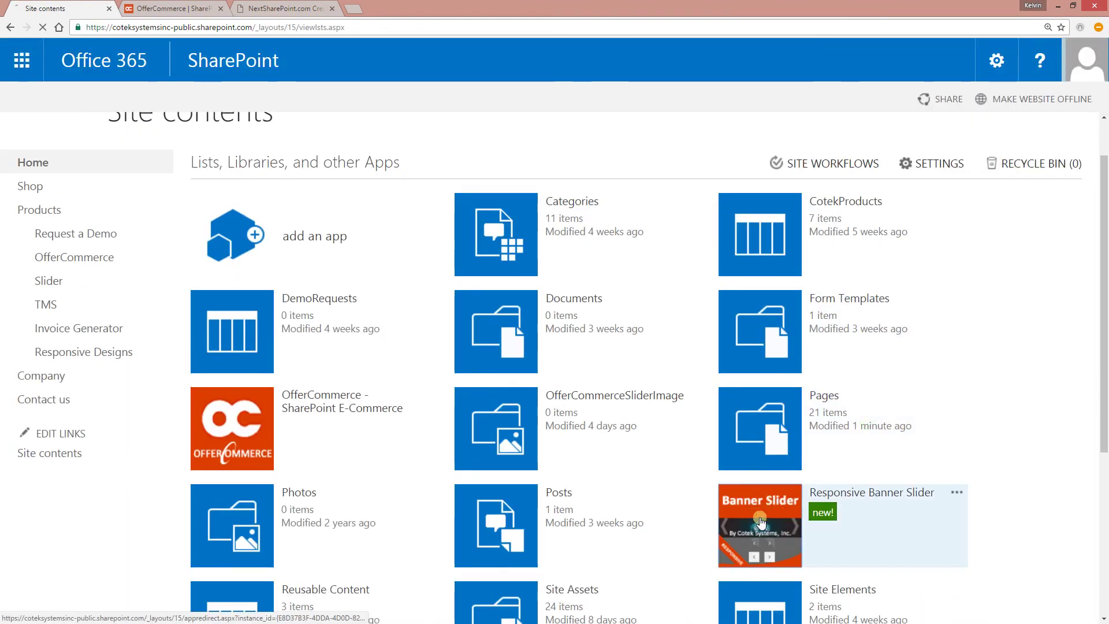
{"action": "left_click", "coordinate": [759, 521]}
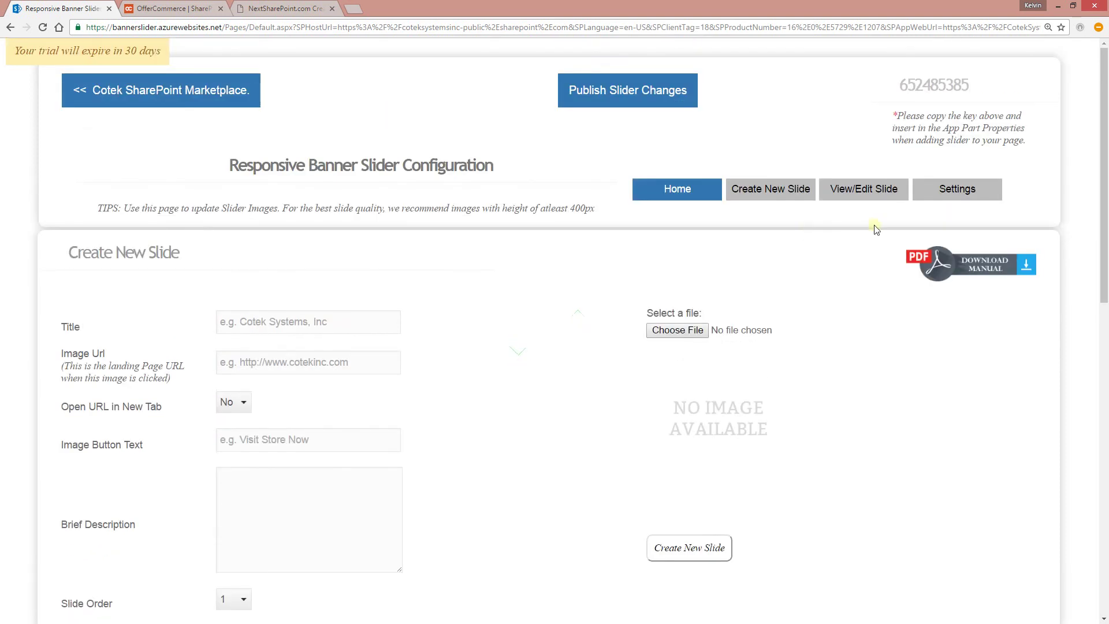
{"action": "left_click", "coordinate": [929, 189]}
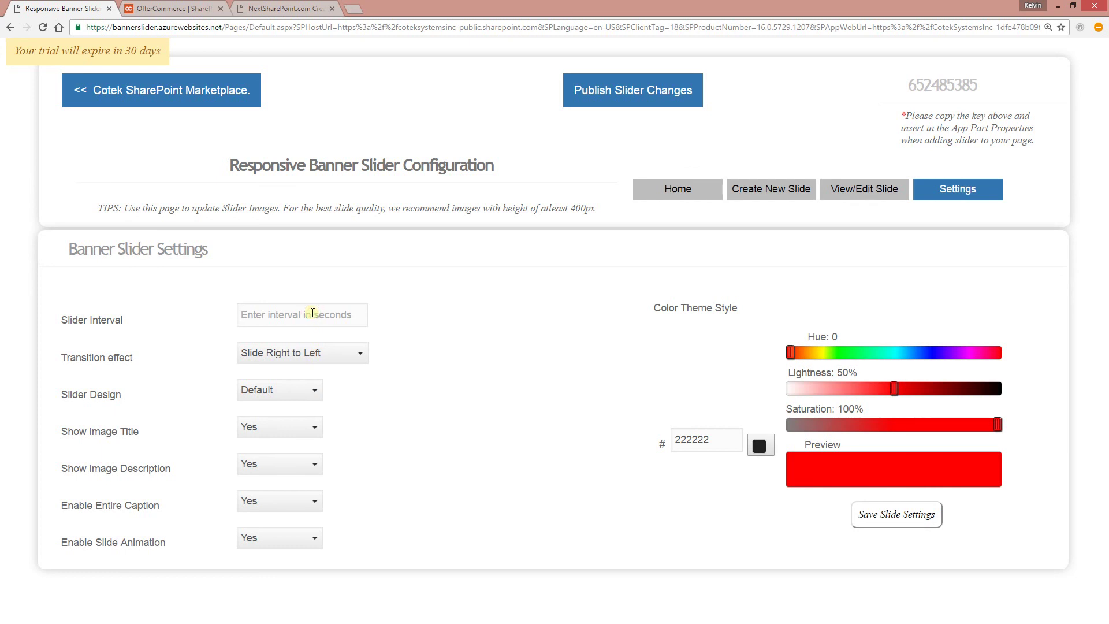
- Set Slider Interval to 5 seconds, publish, and switch to the OfferCommerce tab
{"action": "type", "text": "3"}
{"action": "key", "text": "BackSpace"}
{"action": "type", "text": "5"}
{"action": "left_click", "coordinate": [611, 91]}
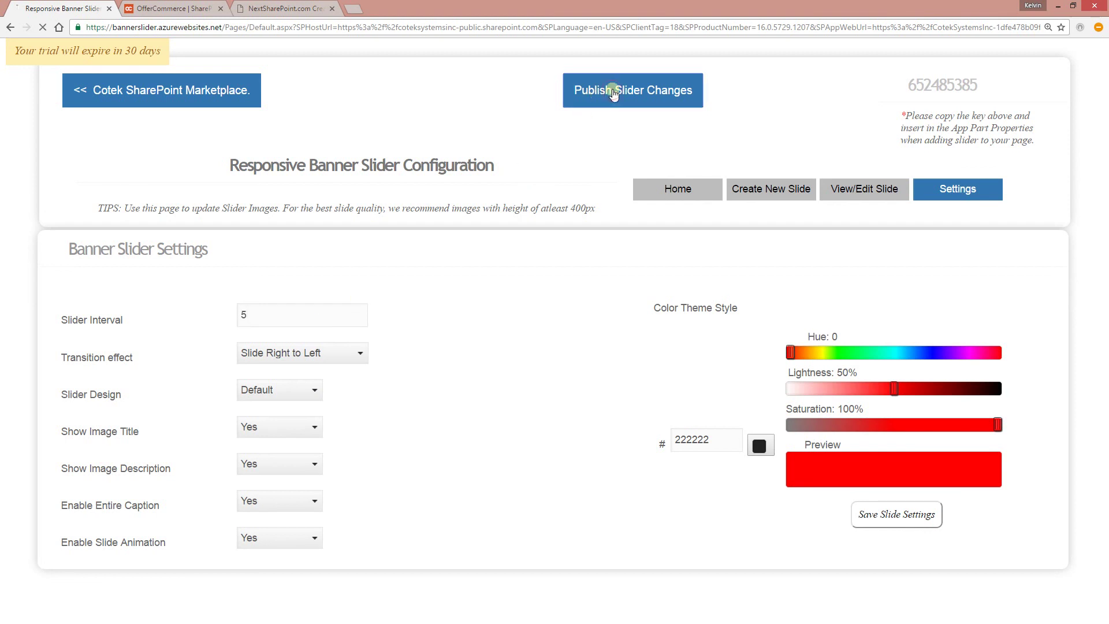
{"action": "left_click", "coordinate": [196, 8]}
{"action": "left_click", "coordinate": [202, 29]}
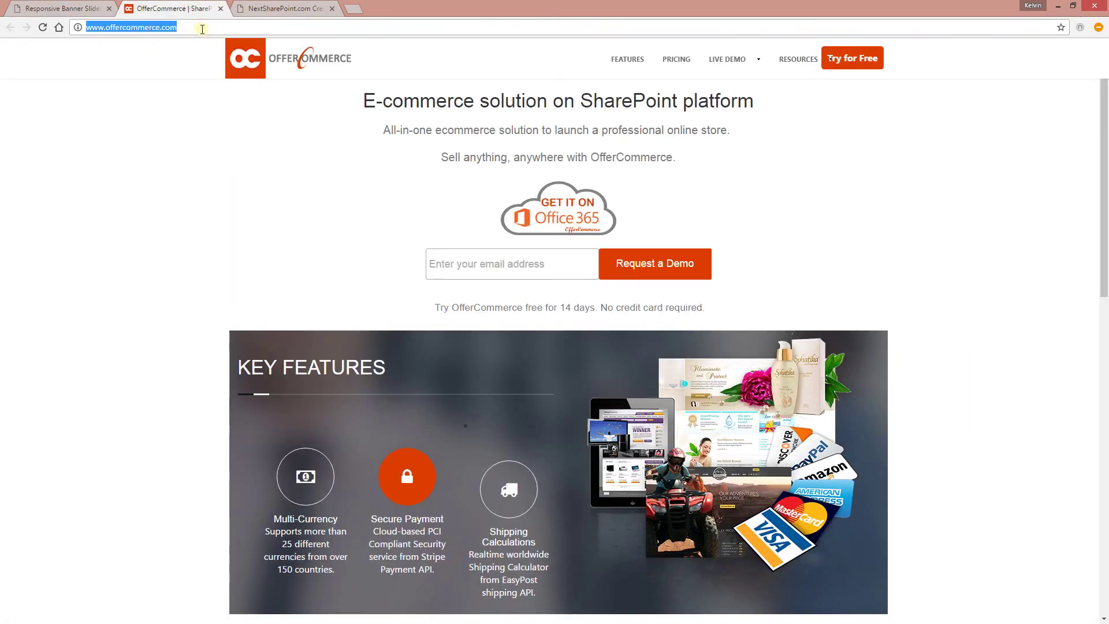
- Return to the banner slider configuration tab and reload the public Cotek store homepage
{"action": "left_click", "coordinate": [36, 5]}
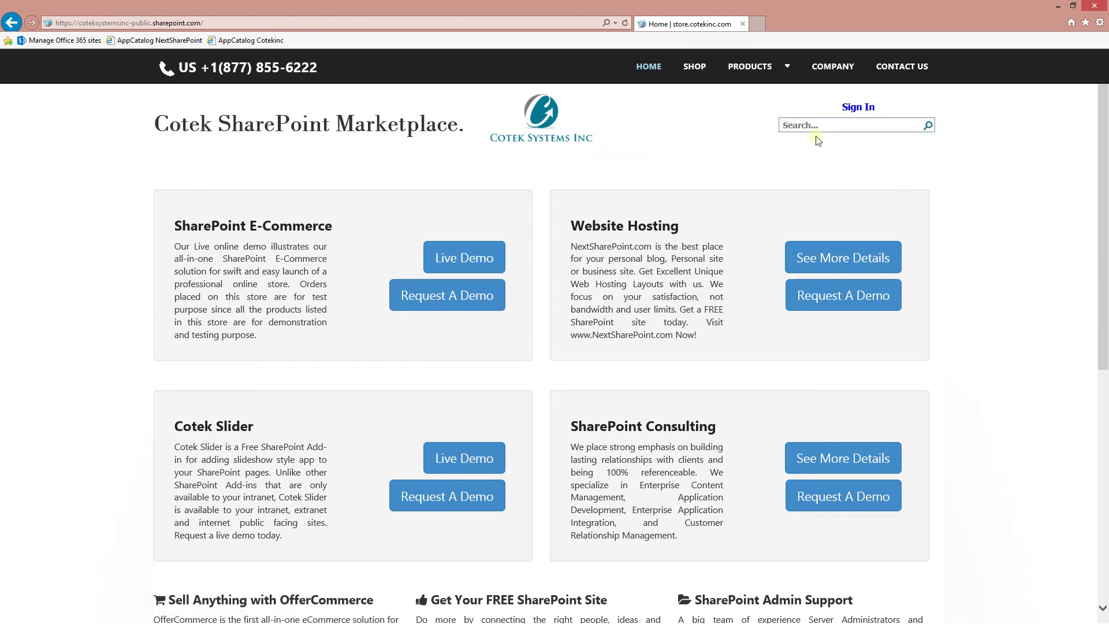
{"action": "left_click", "coordinate": [552, 121]}
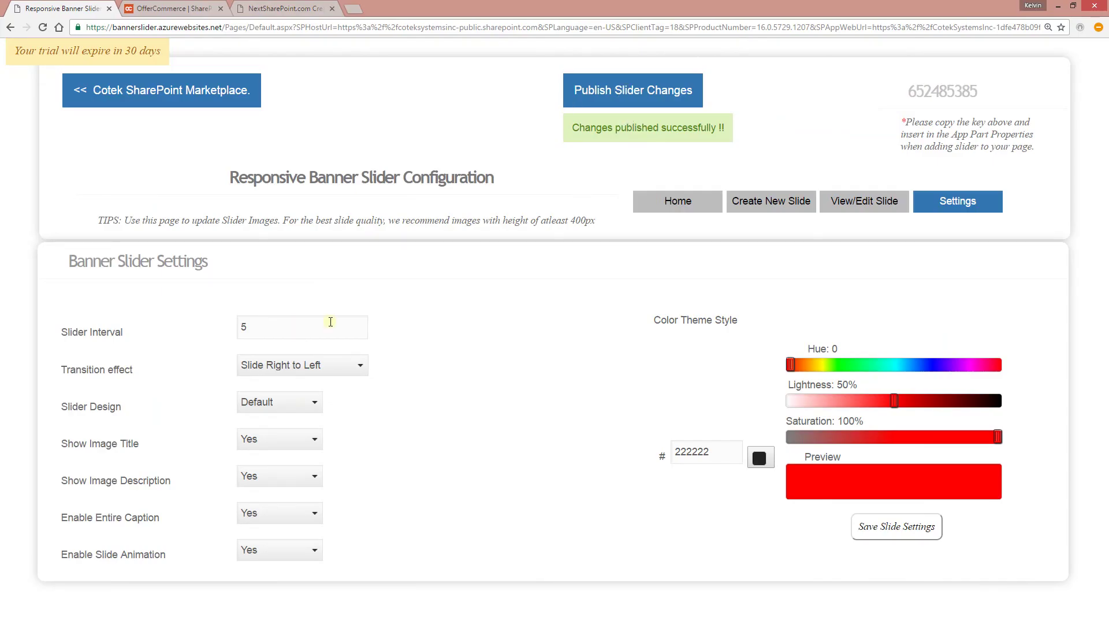
- Publish the slider with the Flip in X transition and Thumbnail design, then view the homepage
{"action": "left_click", "coordinate": [586, 78]}
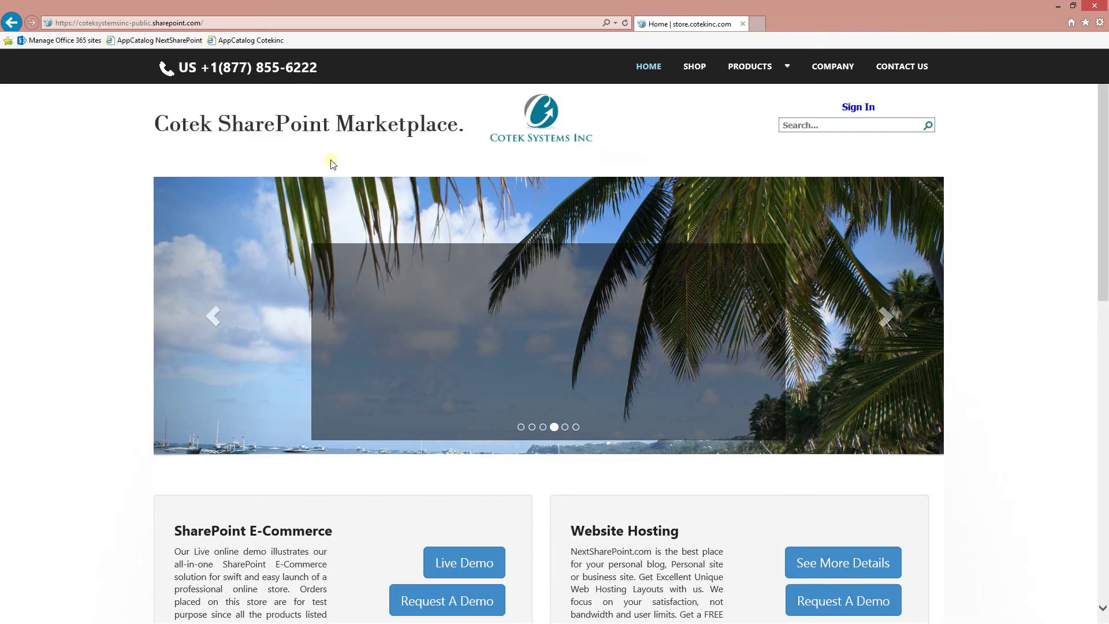
{"action": "left_click", "coordinate": [534, 115]}
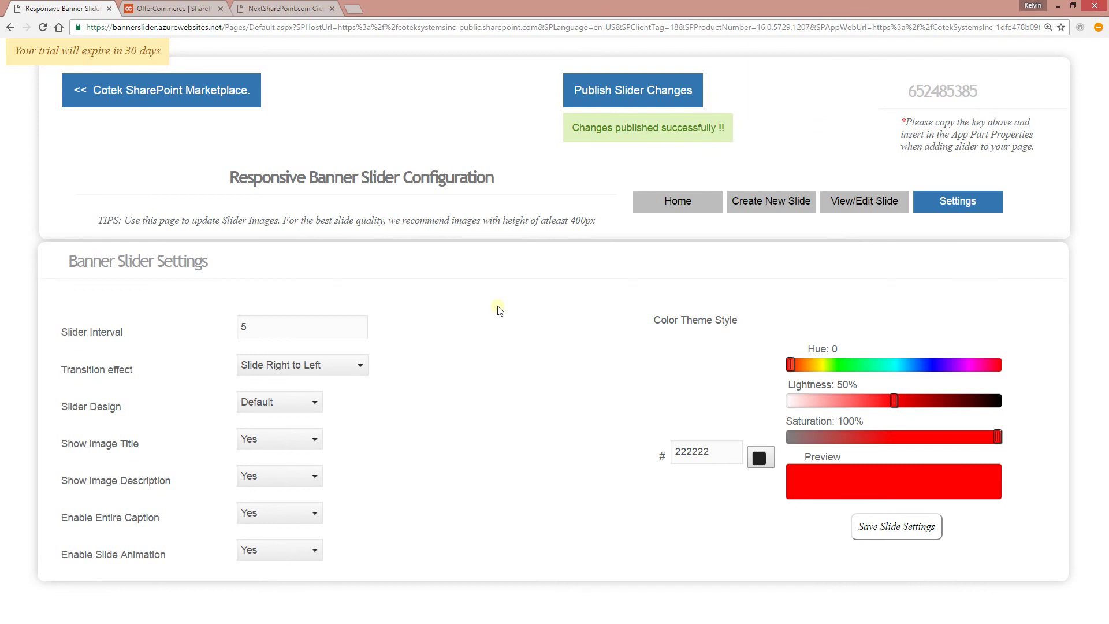
{"action": "left_click", "coordinate": [325, 374]}
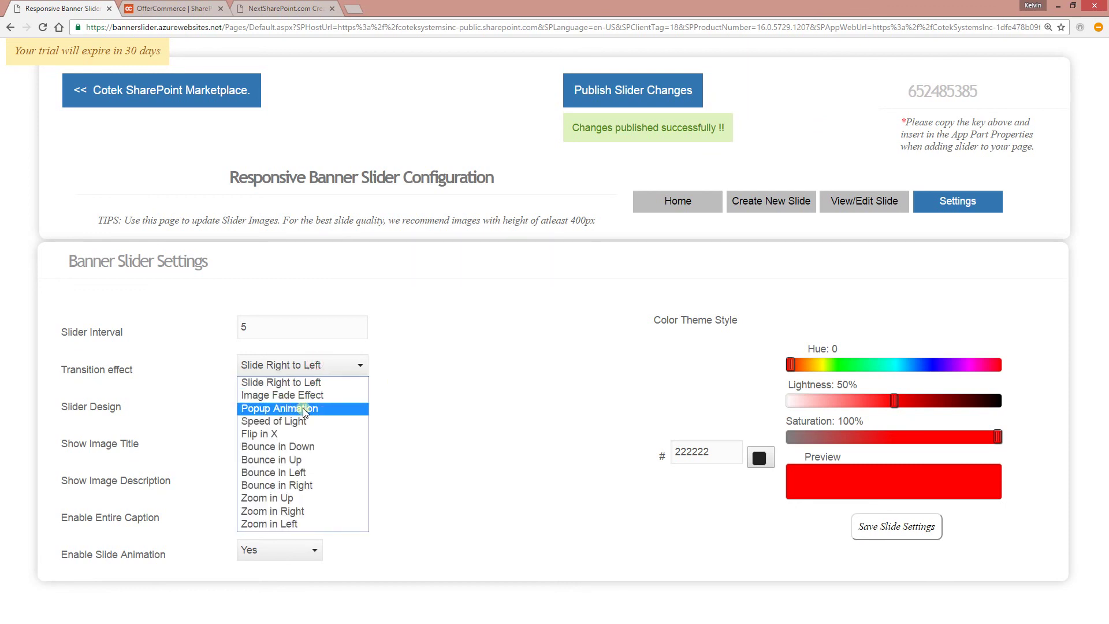
{"action": "left_click", "coordinate": [285, 440]}
{"action": "left_click", "coordinate": [311, 402]}
{"action": "left_click", "coordinate": [279, 437]}
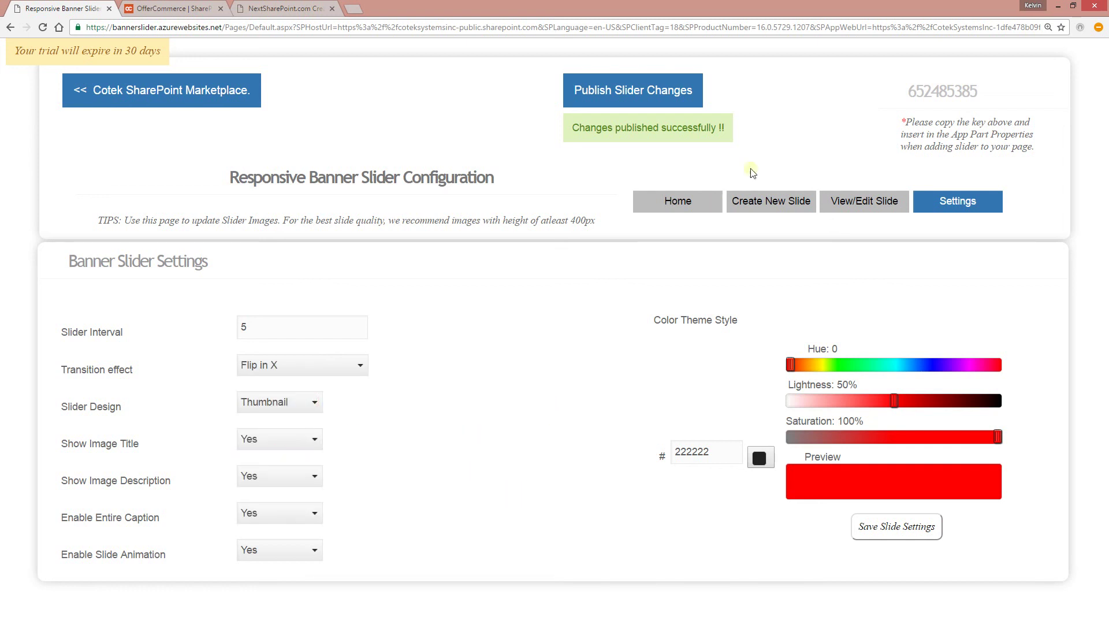
{"action": "left_click", "coordinate": [620, 87]}
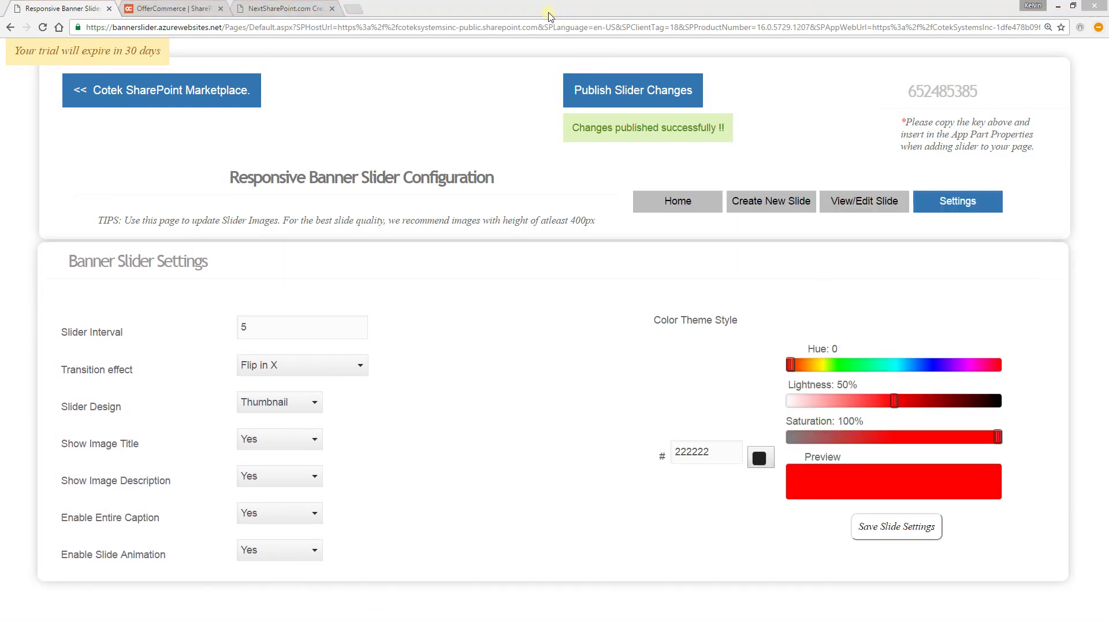
{"action": "key", "text": "alt+Tab"}
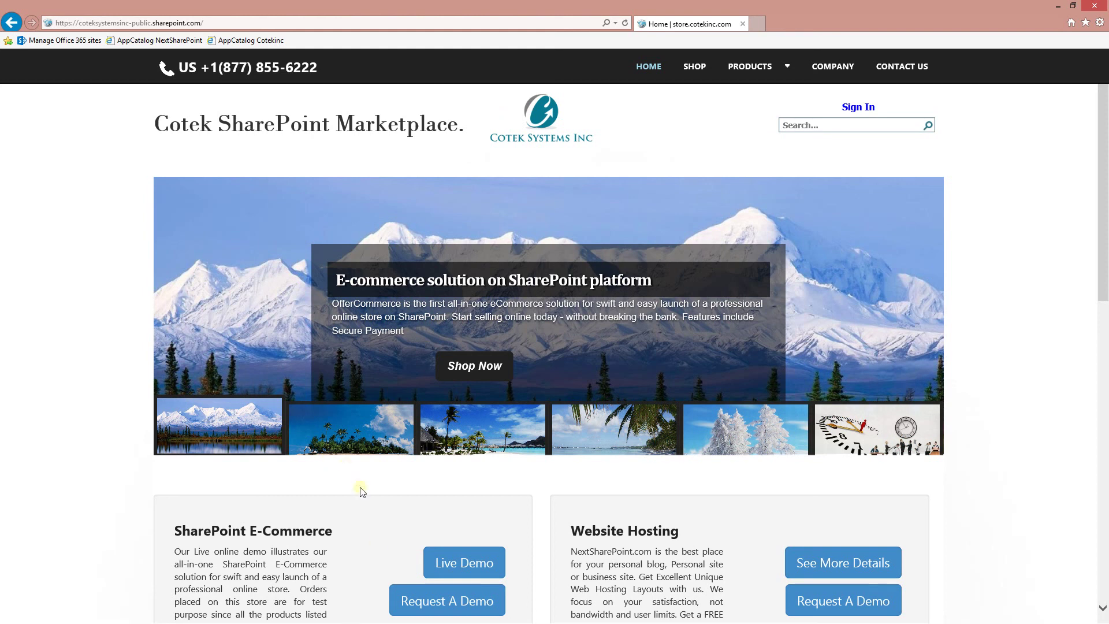
- Preview the third, beach-huts and snow slides using the banner thumbnails
{"action": "left_click", "coordinate": [466, 448]}
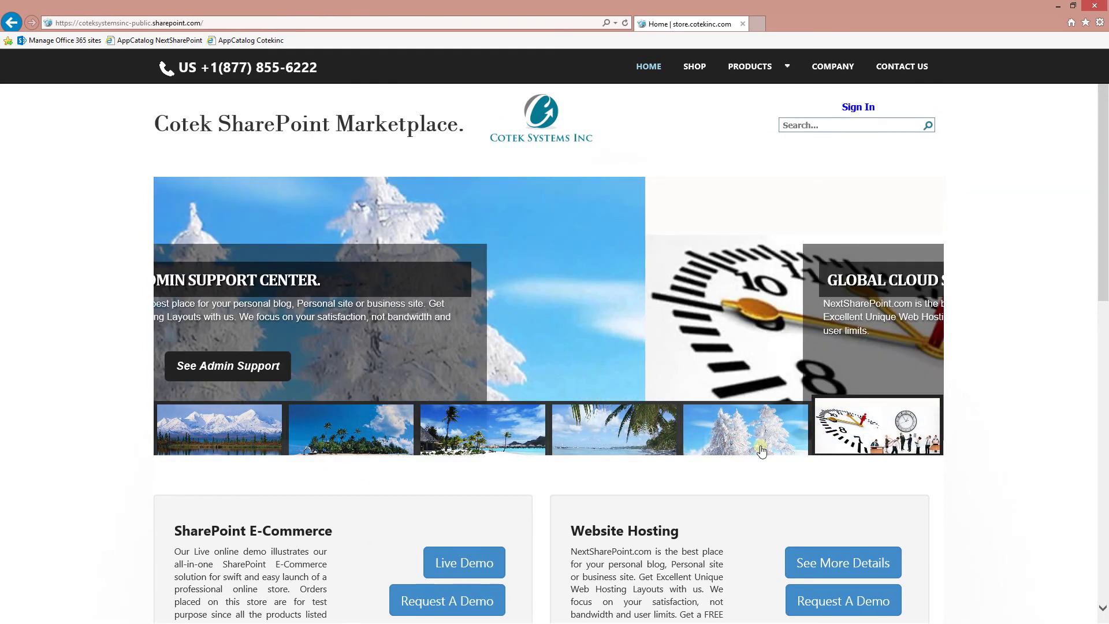
{"action": "left_click", "coordinate": [531, 447]}
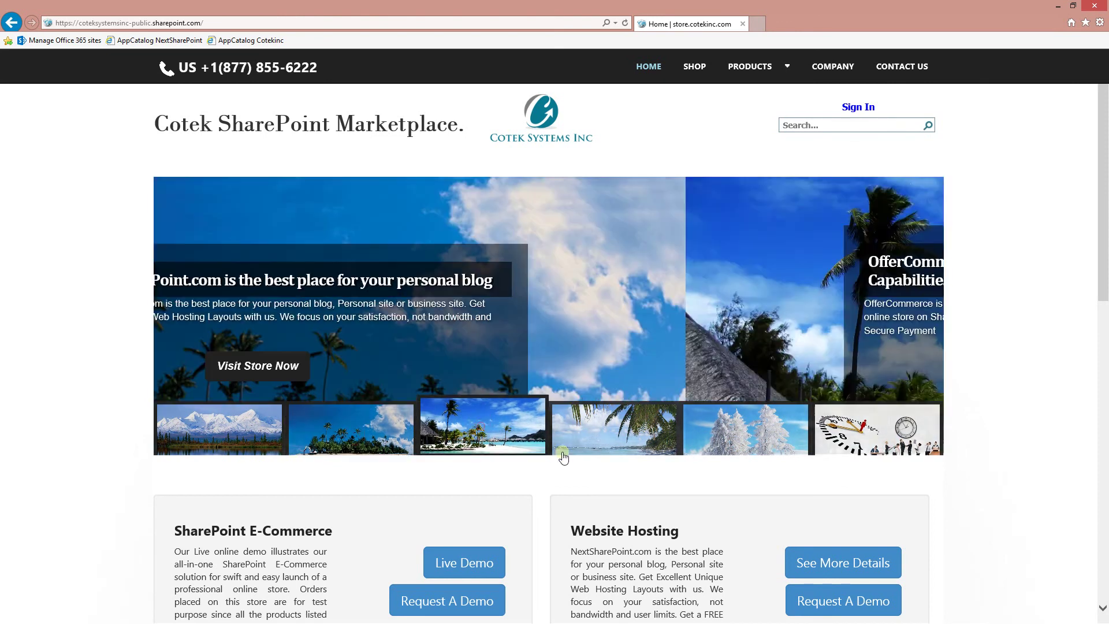
{"action": "left_click", "coordinate": [734, 429]}
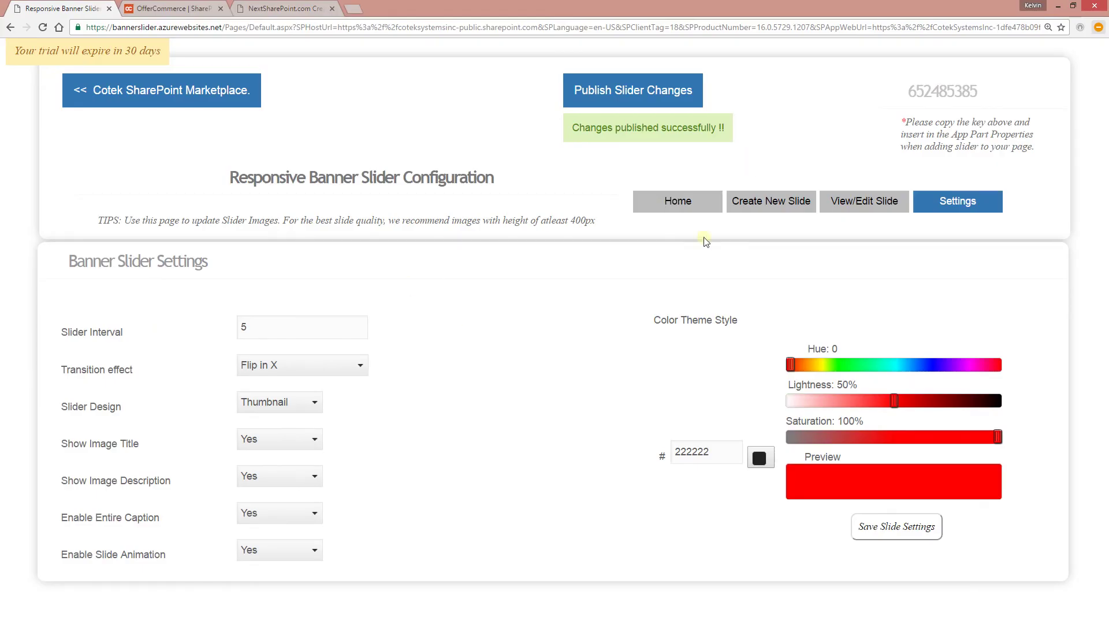
- Set the clock slide's order to 1 and the mountain slide's to 3, then save
{"action": "left_click", "coordinate": [856, 214]}
{"action": "scroll", "coordinate": [395, 254], "scroll_direction": "down", "scroll_amount": 1}
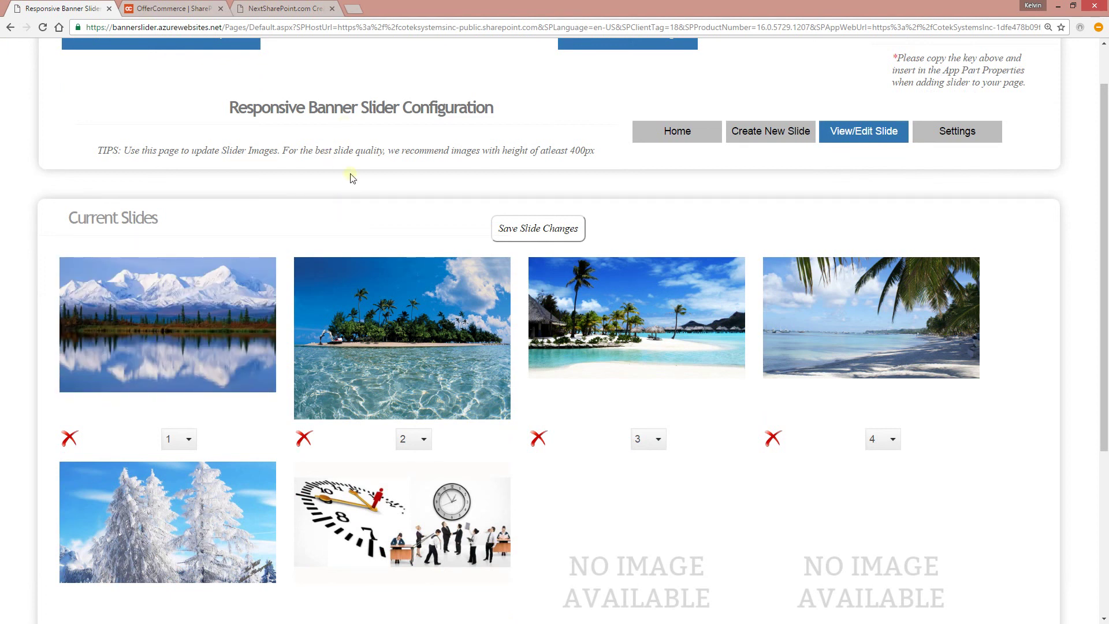
{"action": "mouse_move", "coordinate": [452, 549]}
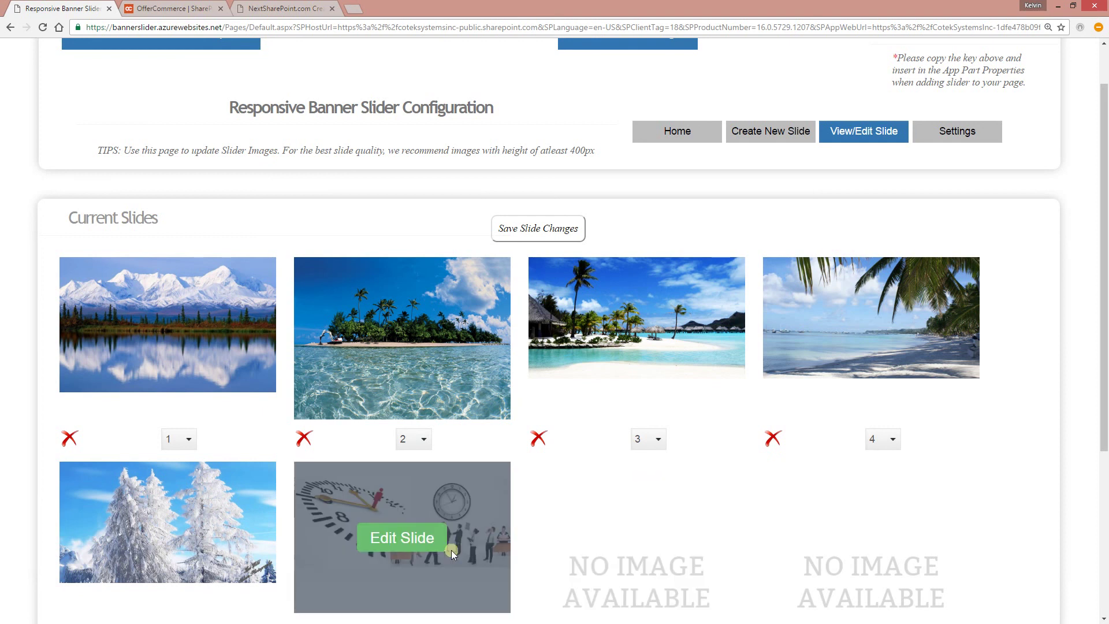
{"action": "scroll", "coordinate": [466, 519], "scroll_direction": "down", "scroll_amount": 2}
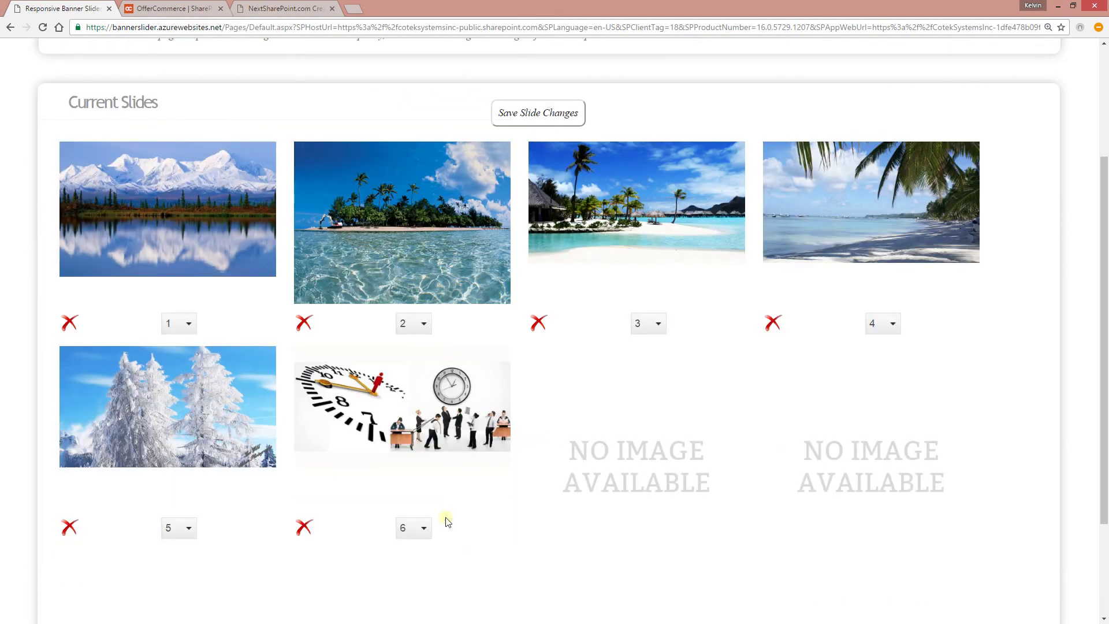
{"action": "left_click", "coordinate": [421, 528]}
{"action": "left_click", "coordinate": [419, 445]}
{"action": "left_click", "coordinate": [185, 326]}
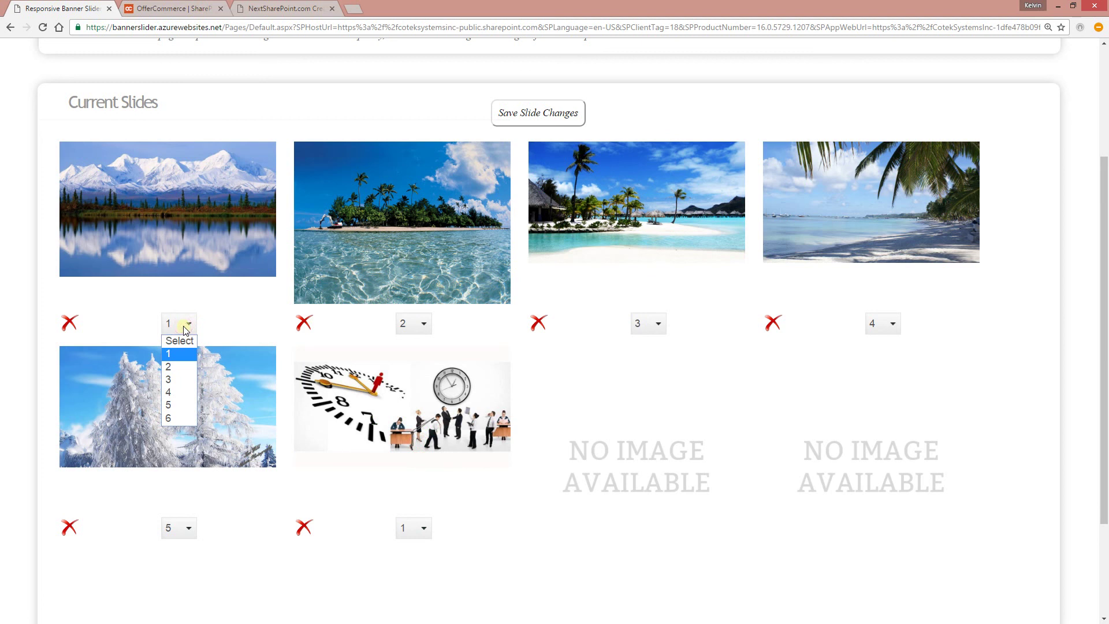
{"action": "left_click", "coordinate": [168, 379]}
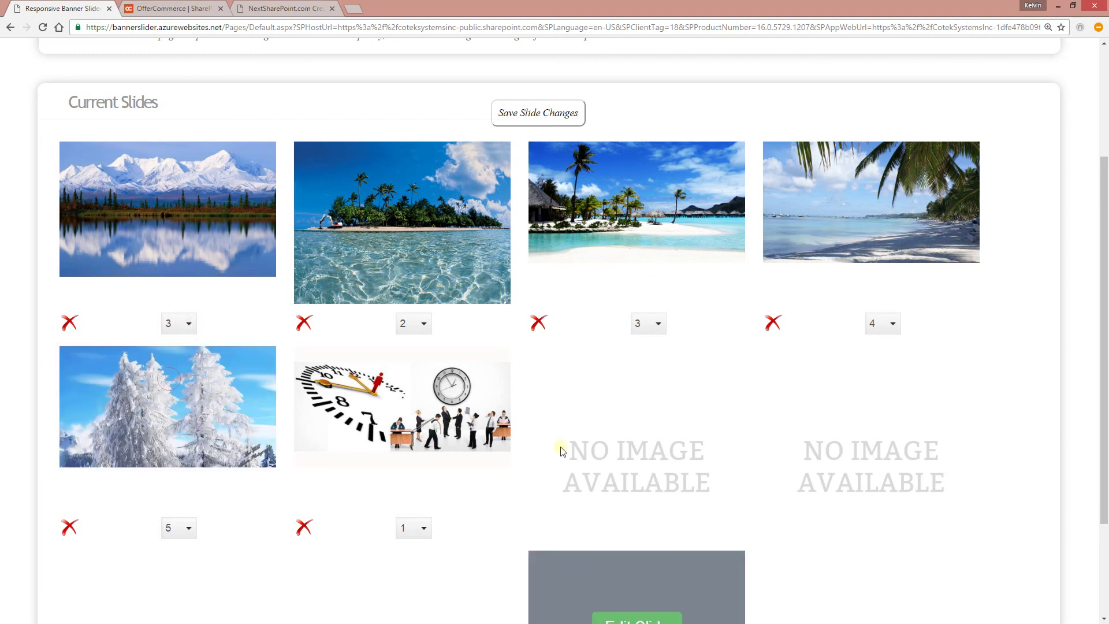
{"action": "left_click", "coordinate": [521, 118]}
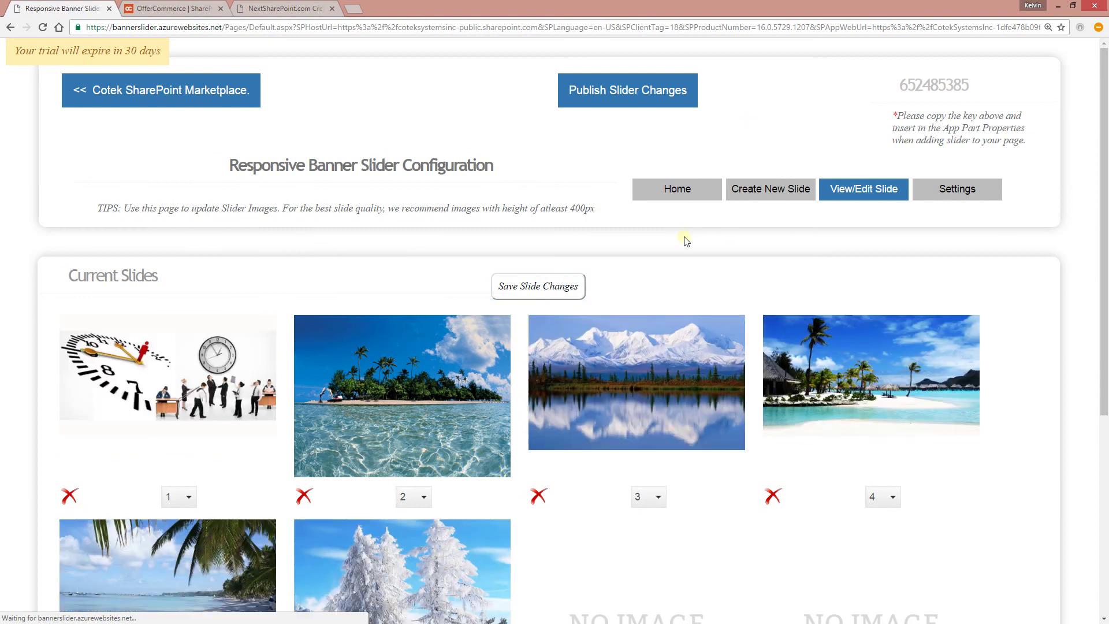
- Switch Slider Design to Default in Settings and publish the slider changes
{"action": "scroll", "coordinate": [730, 287], "scroll_direction": "down", "scroll_amount": 1}
{"action": "scroll", "coordinate": [726, 281], "scroll_direction": "up", "scroll_amount": 1}
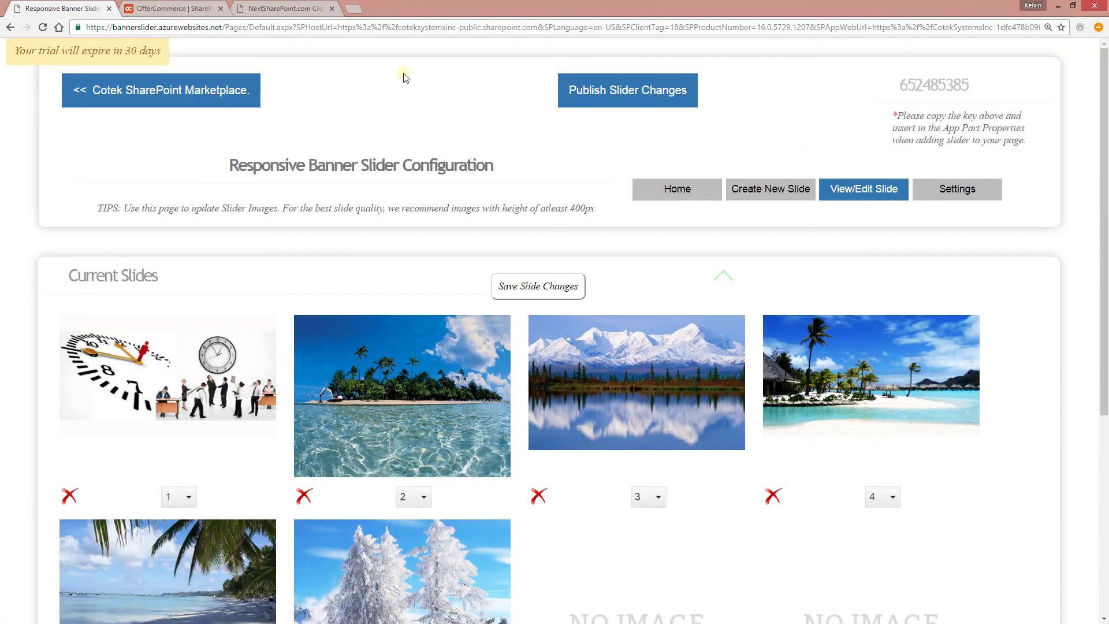
{"action": "left_click", "coordinate": [935, 196]}
{"action": "left_click", "coordinate": [286, 382]}
{"action": "left_click", "coordinate": [272, 407]}
{"action": "left_click", "coordinate": [632, 91]}
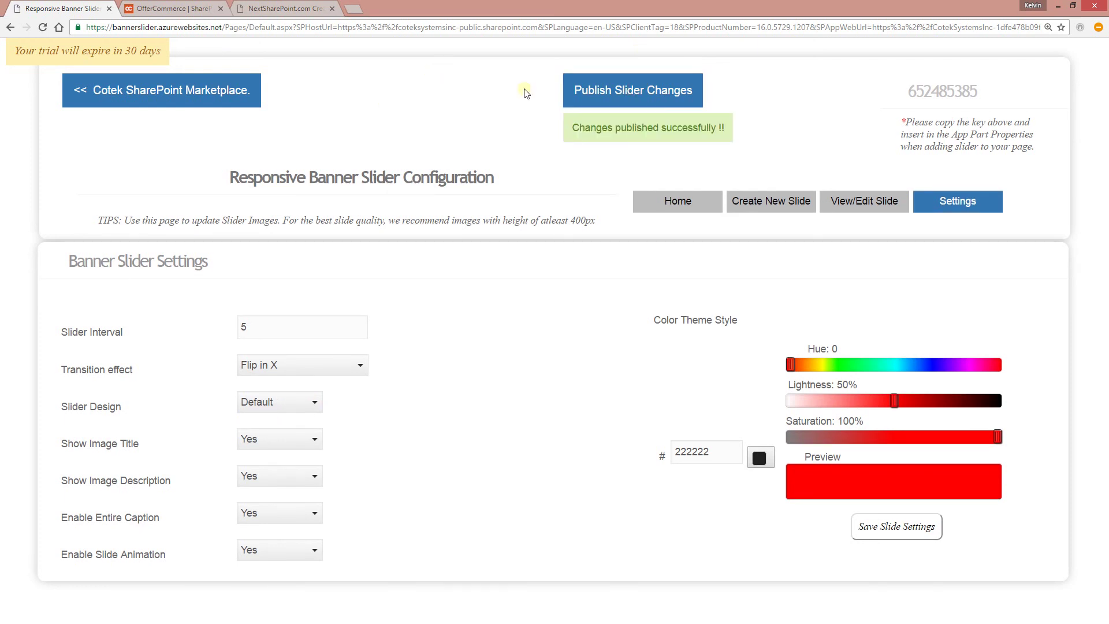
{"action": "key", "text": "alt+Tab"}
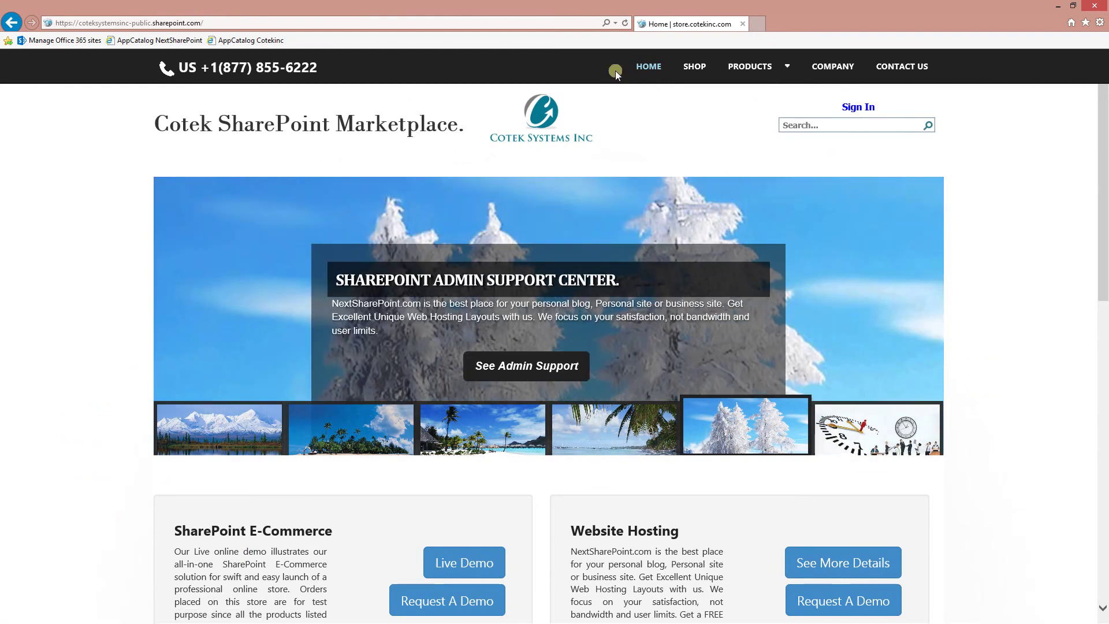
{"action": "key", "text": "alt+Tab"}
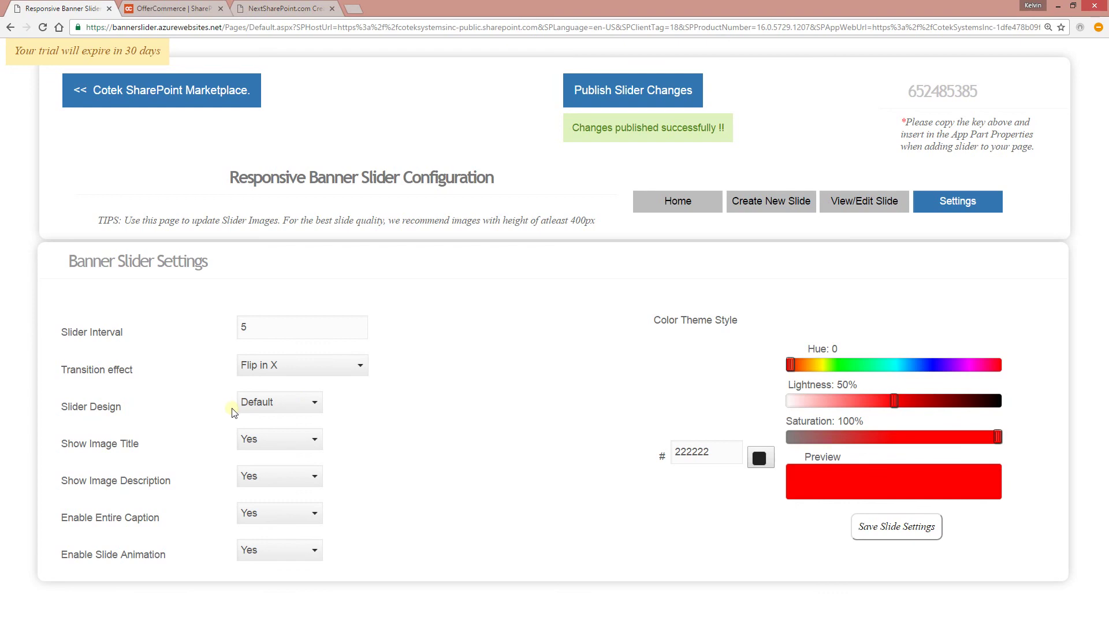
{"action": "key", "text": "alt+Tab"}
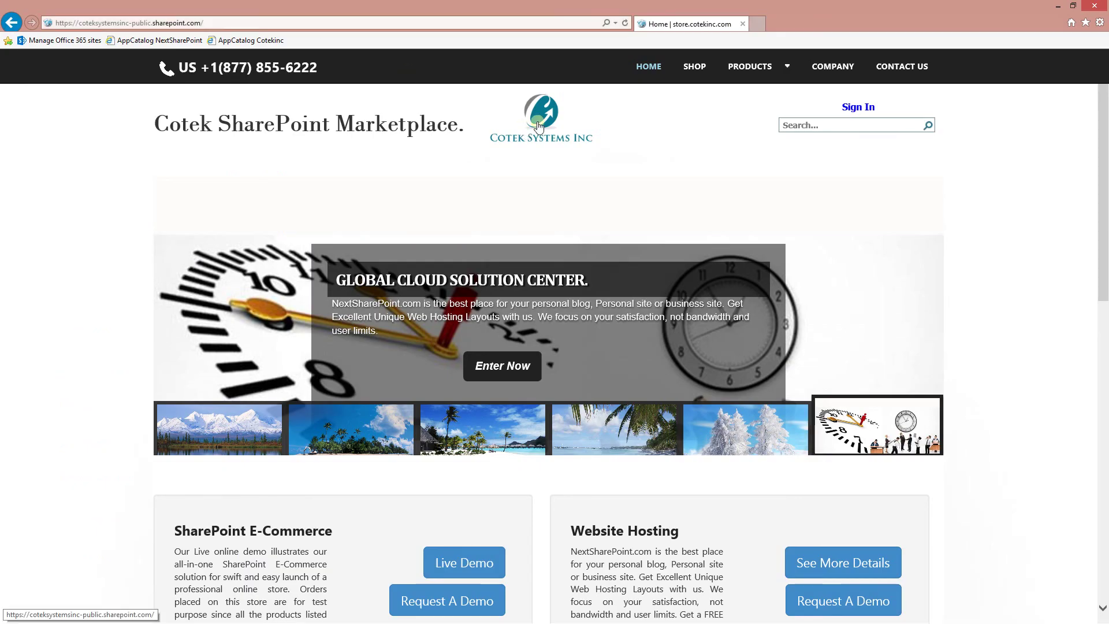
{"action": "key", "text": "alt+Tab"}
{"action": "key", "text": "alt+Tab"}
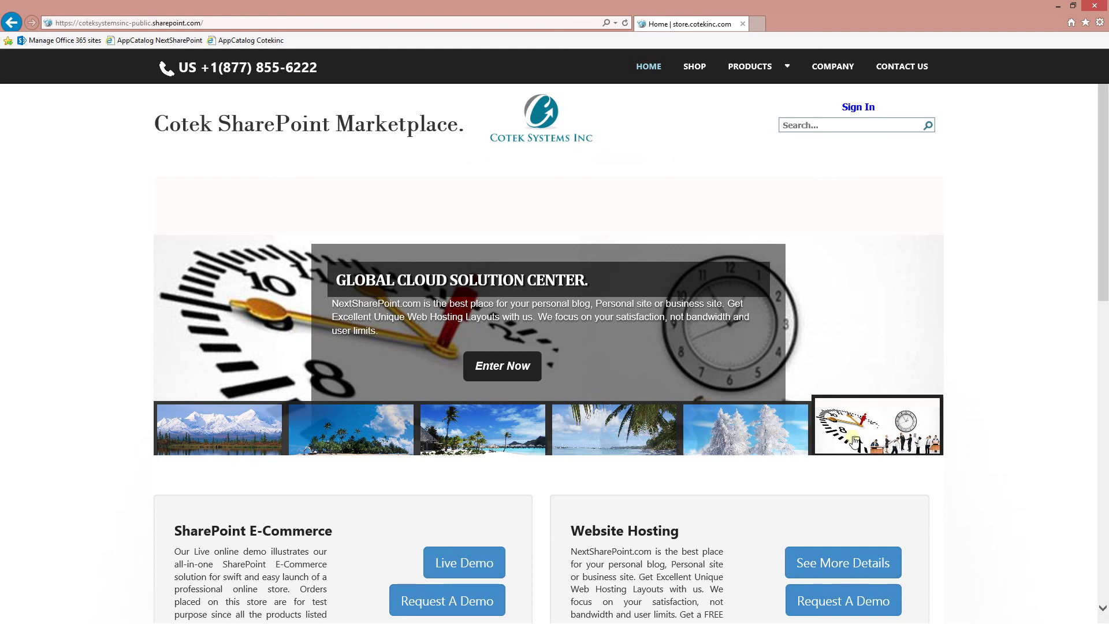
{"action": "left_click", "coordinate": [534, 128]}
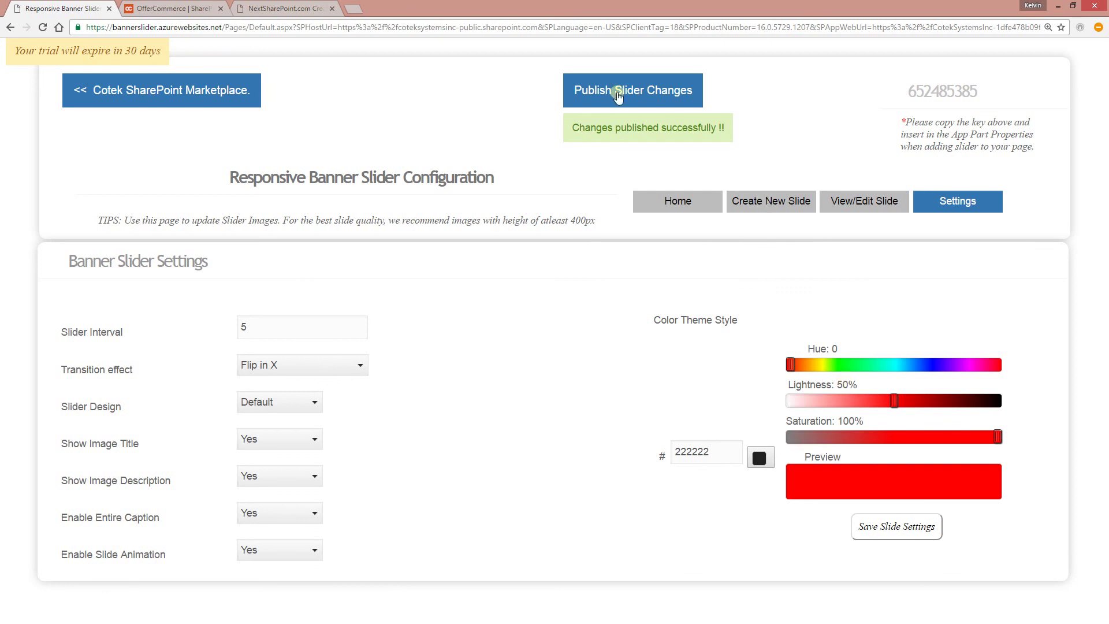
- Use the Thumbnail design with dark red theme 850000 (26% lightness), save, and reopen the Cotek homepage
{"action": "left_click", "coordinate": [287, 407]}
{"action": "left_click", "coordinate": [272, 432]}
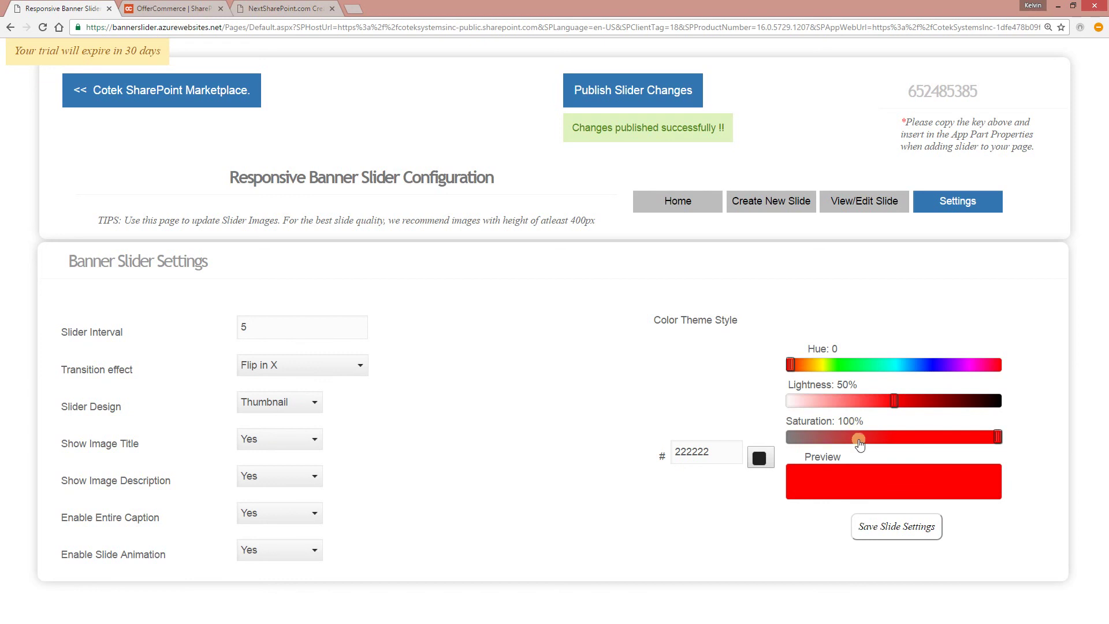
{"action": "left_click_drag", "start_coordinate": [894, 402], "coordinate": [946, 401]}
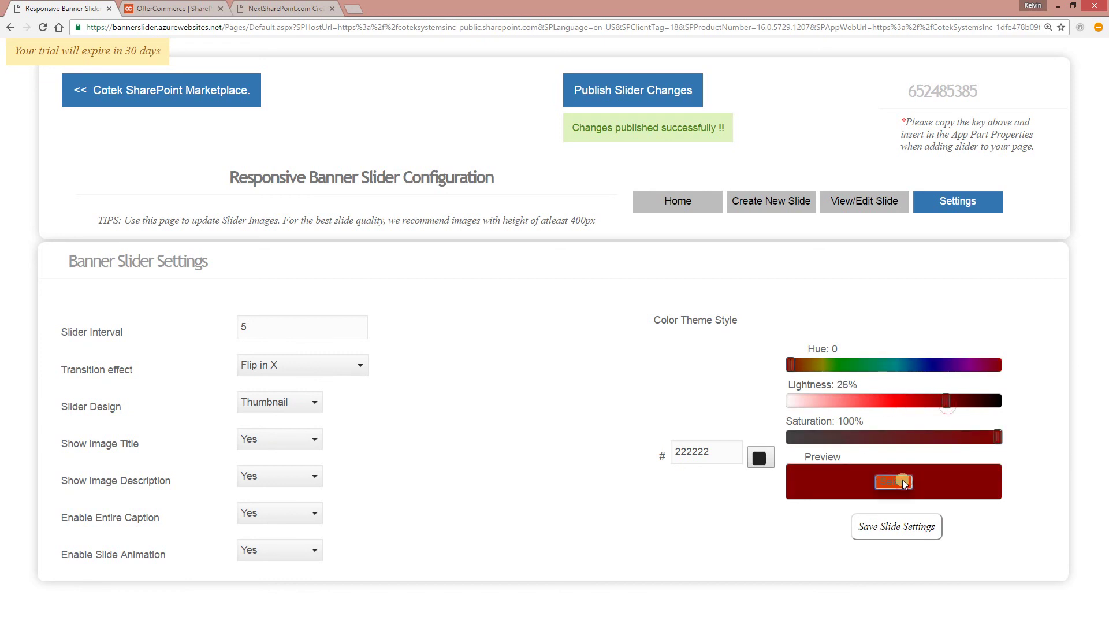
{"action": "left_click", "coordinate": [902, 480]}
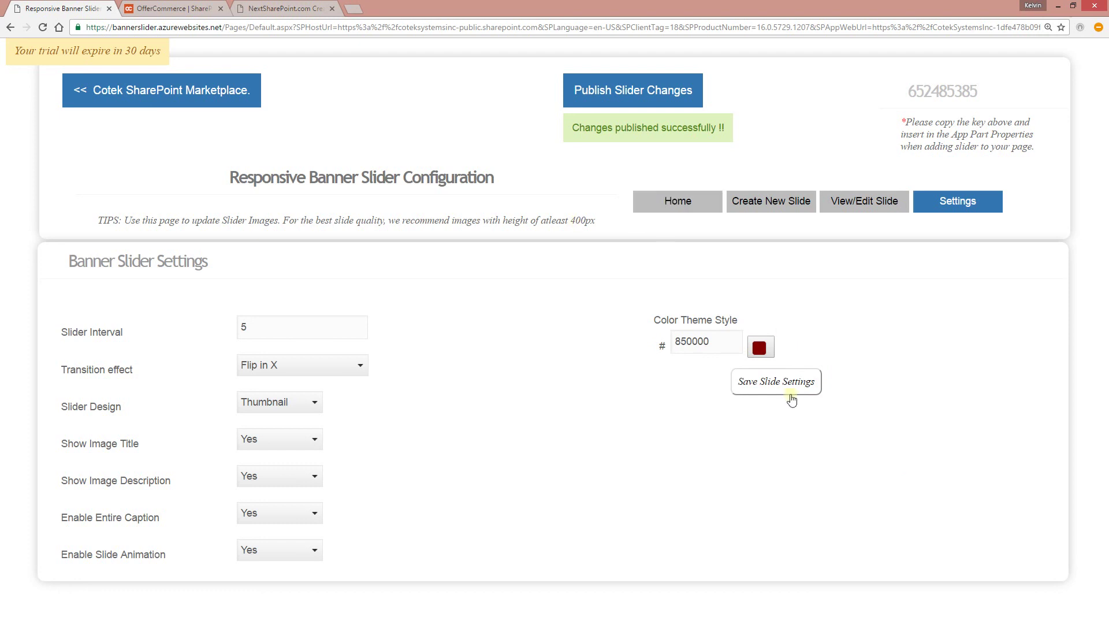
{"action": "left_click", "coordinate": [773, 383]}
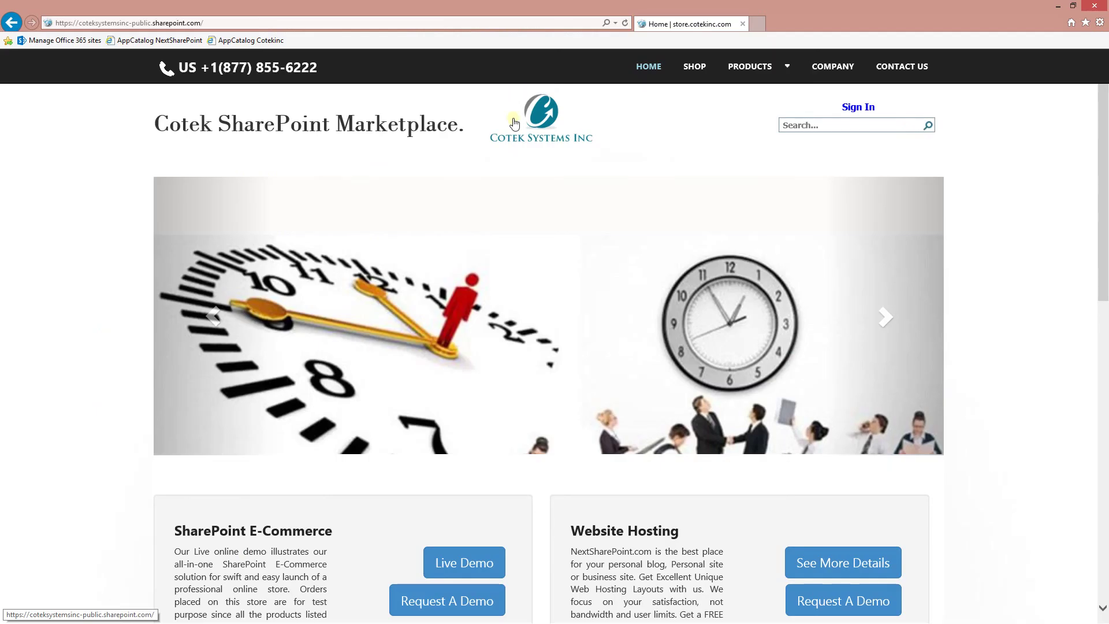
{"action": "left_click", "coordinate": [576, 115]}
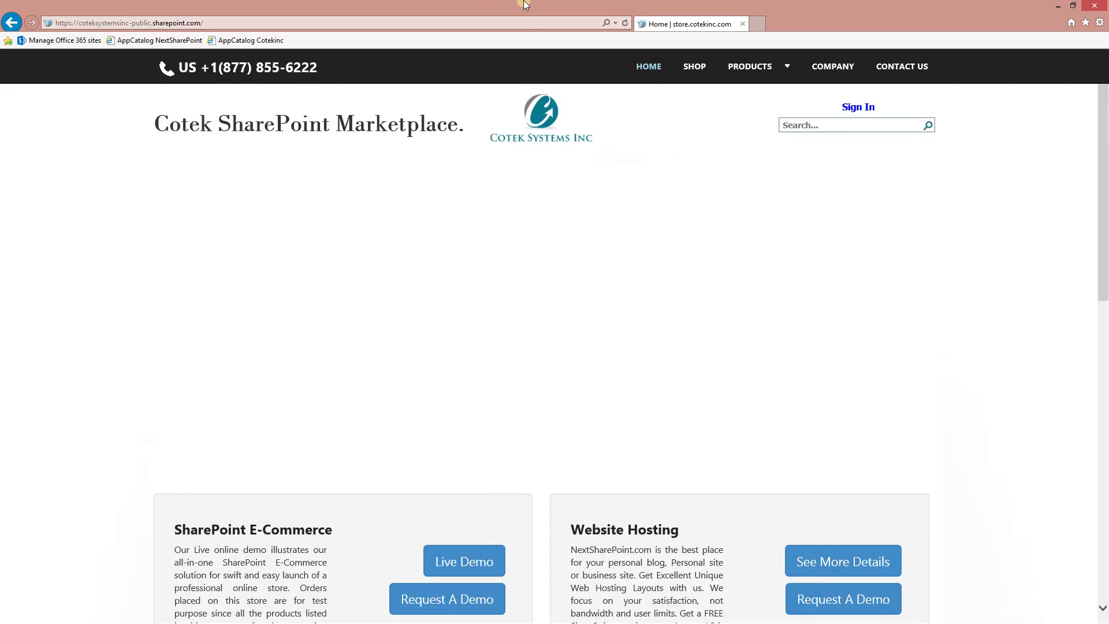